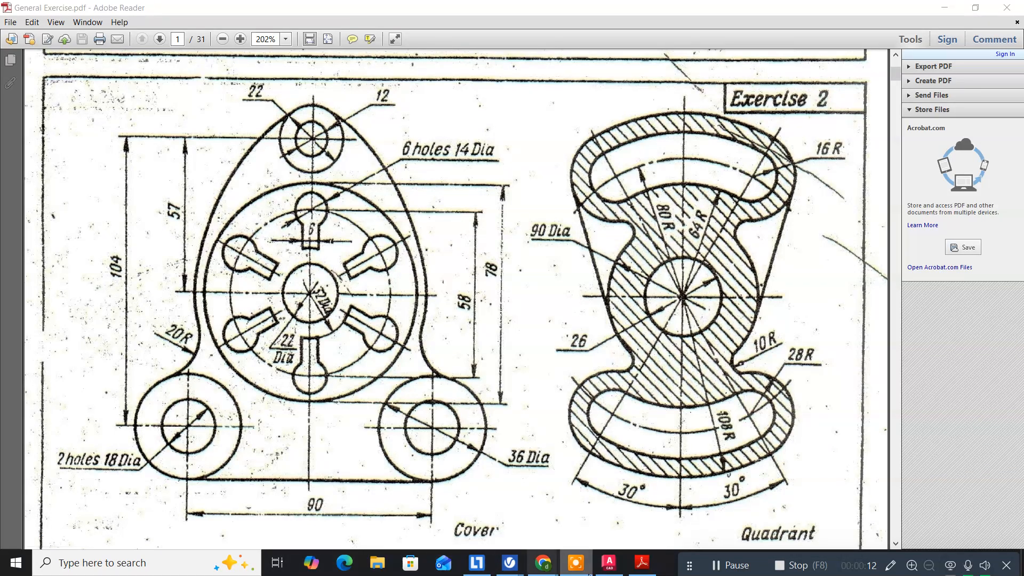
Switch to AutoCAD and draw a circle with a diameter of 22 for the cover's centre
{"action": "mouse_move", "coordinate": [646, 570]}
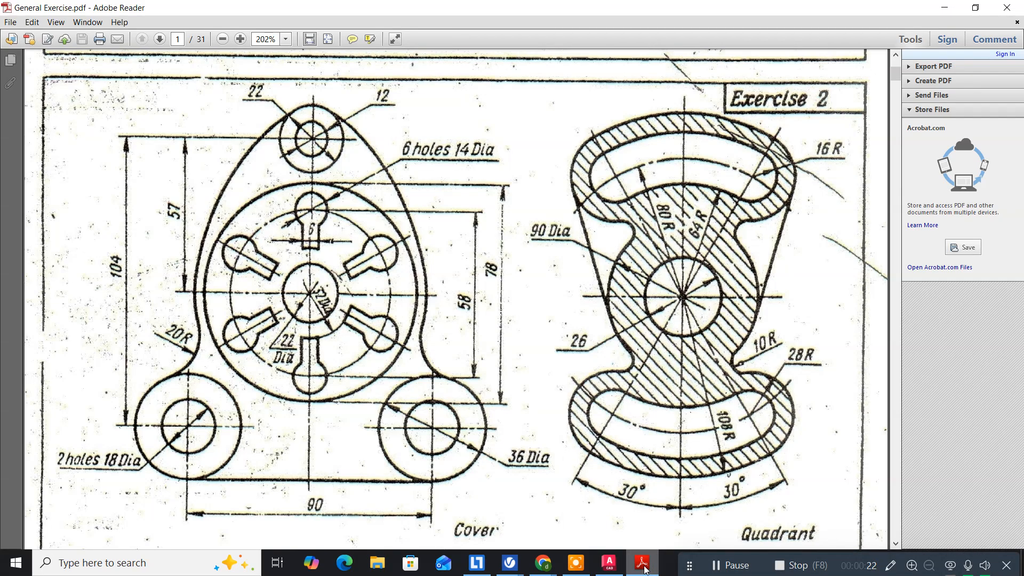
{"action": "left_click", "coordinate": [609, 563]}
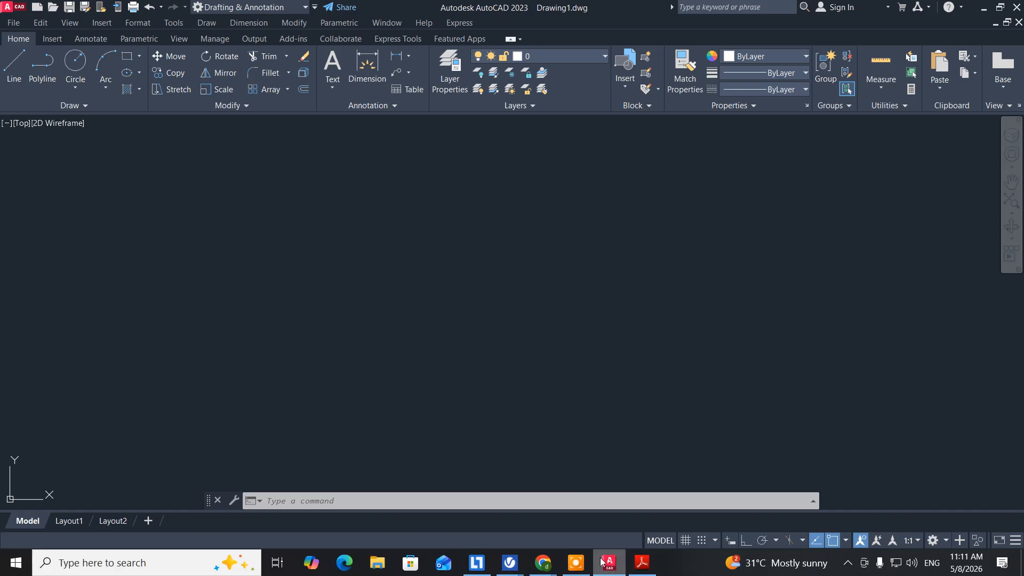
{"action": "left_click", "coordinate": [183, 274]}
{"action": "left_click", "coordinate": [302, 359]}
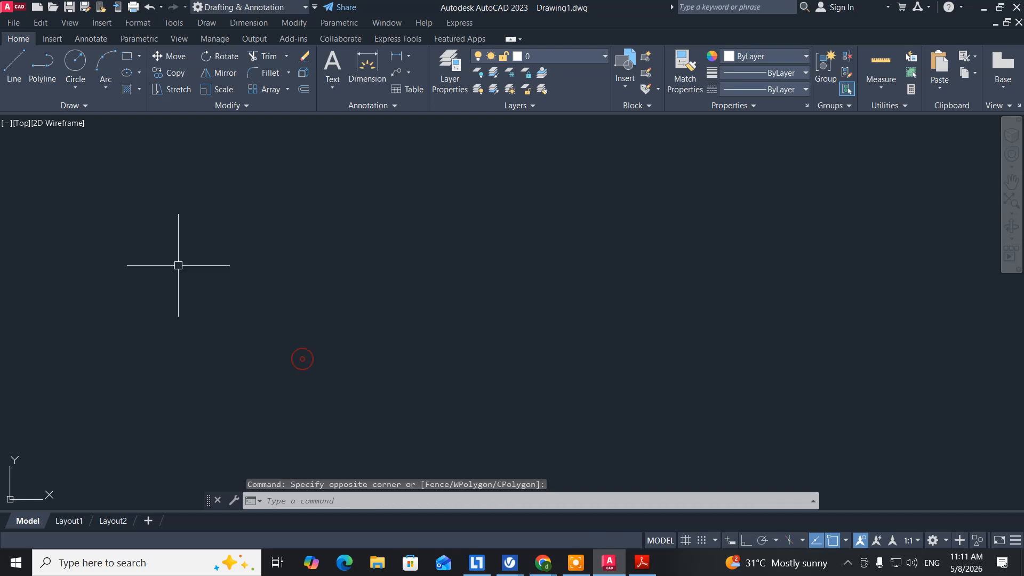
{"action": "left_click", "coordinate": [75, 74]}
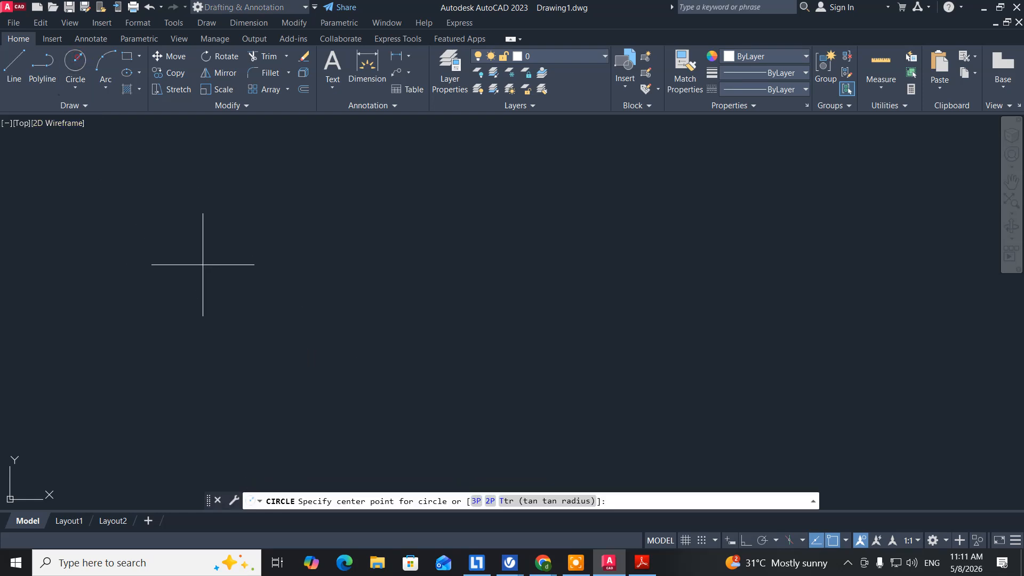
{"action": "left_click", "coordinate": [194, 294]}
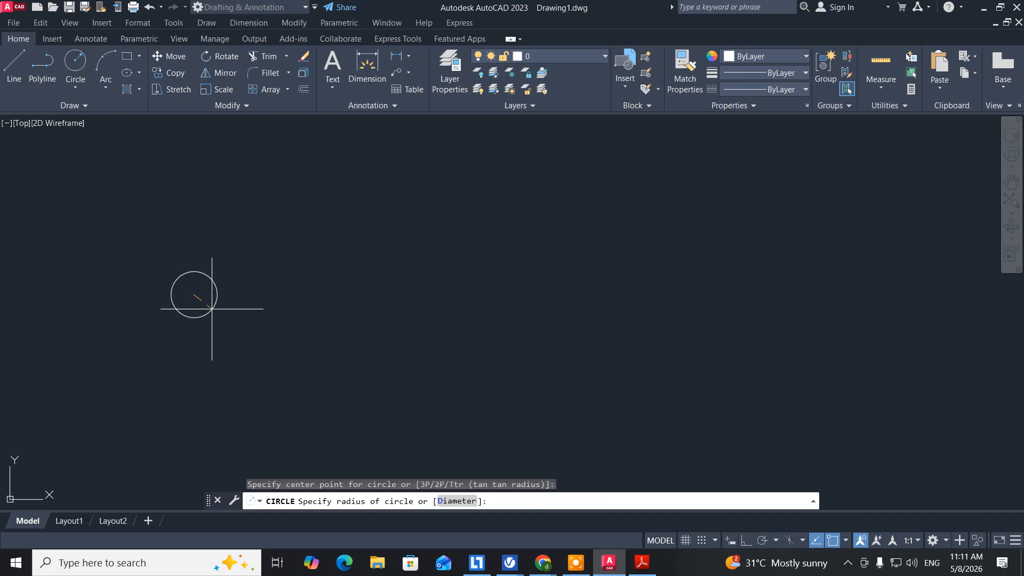
{"action": "type", "text": "d"}
{"action": "key", "text": "Return"}
{"action": "type", "text": "22"}
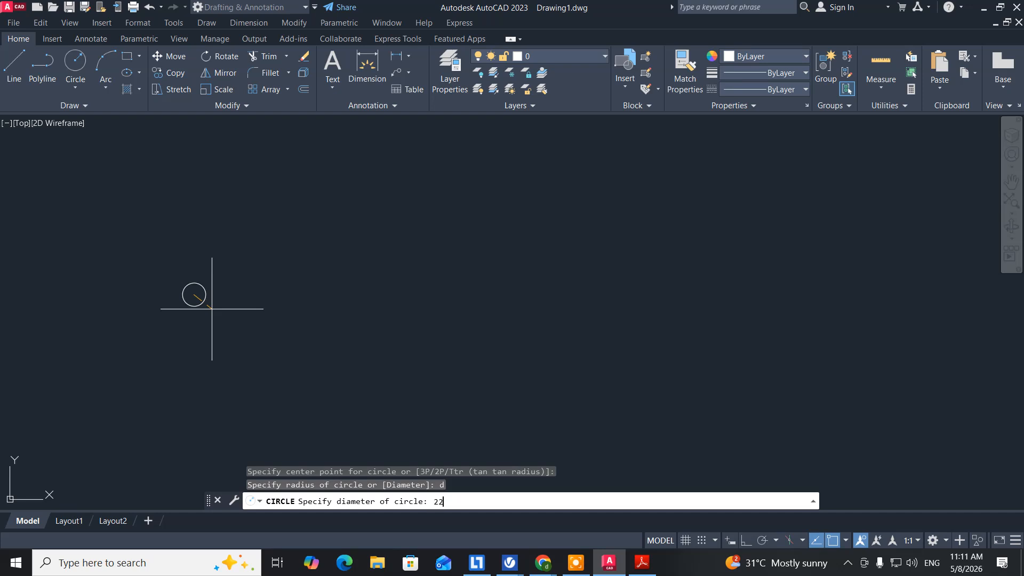
{"action": "key", "text": "Return"}
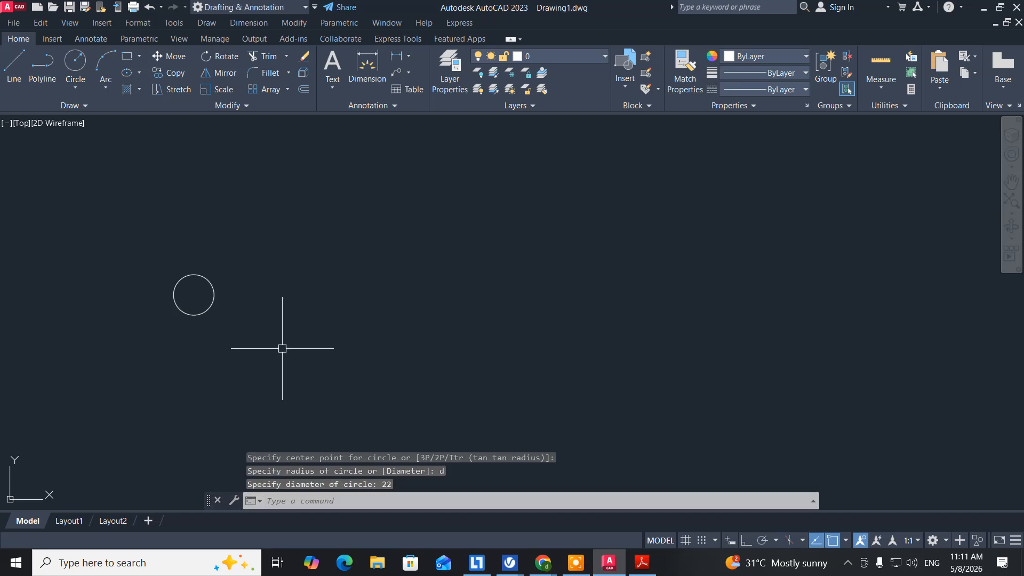
Check the Exercise 2 PDF, and draw a circle of diameter 32 concentric with the first circle
{"action": "left_click", "coordinate": [642, 564]}
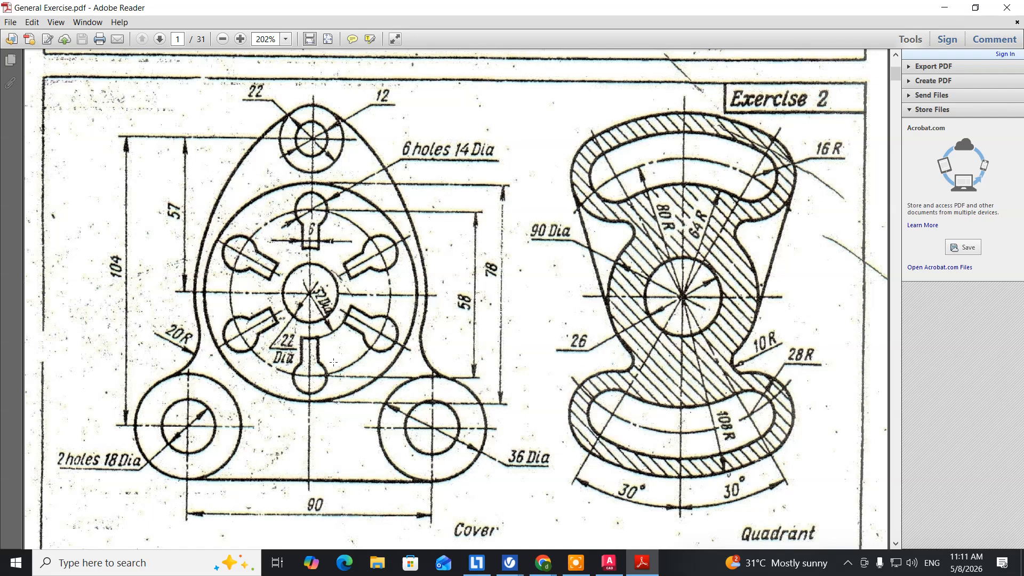
{"action": "left_click", "coordinate": [622, 569]}
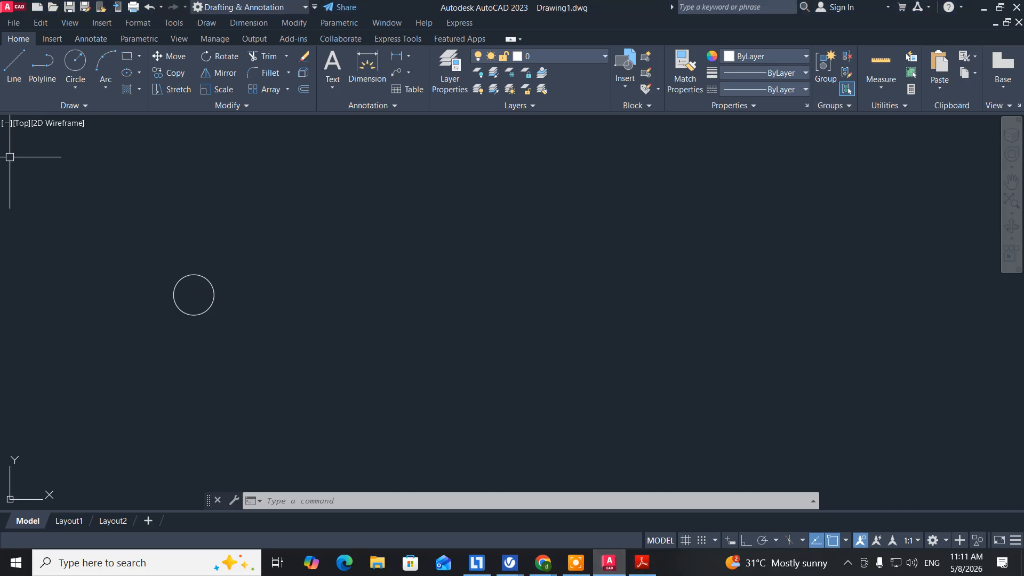
{"action": "left_click", "coordinate": [66, 65]}
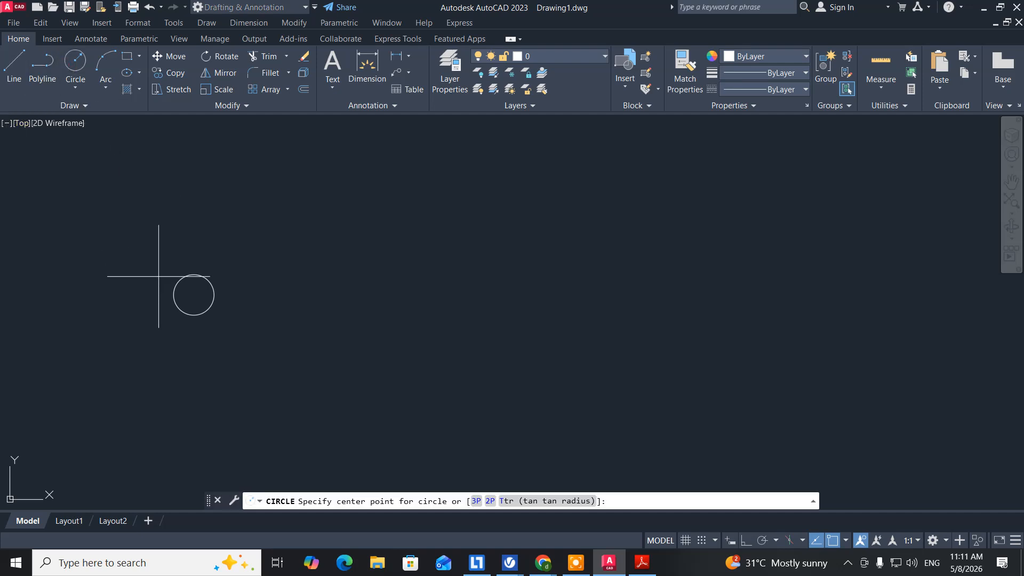
{"action": "left_click", "coordinate": [194, 294]}
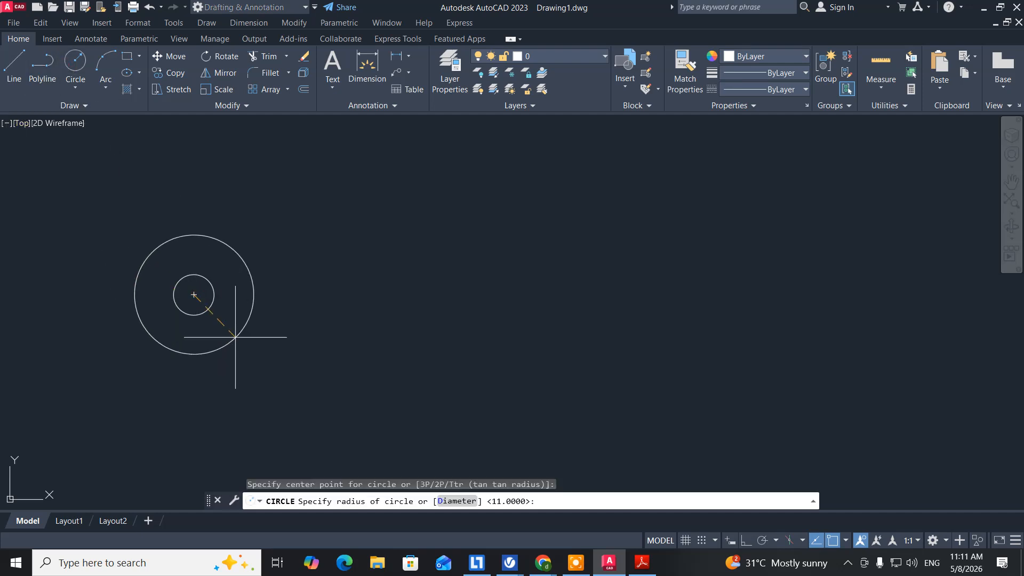
{"action": "type", "text": "d"}
{"action": "key", "text": "Return"}
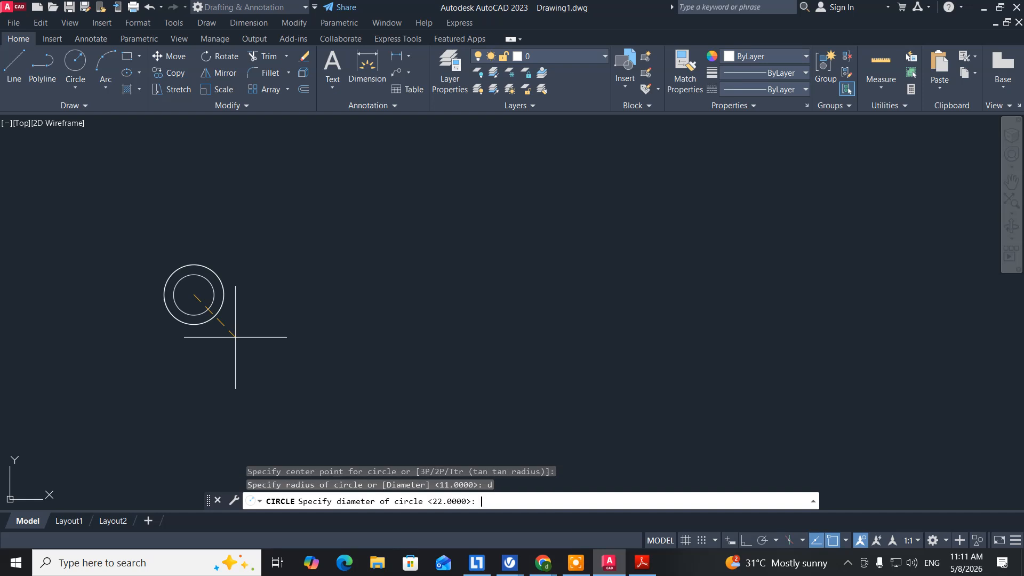
{"action": "type", "text": "32"}
{"action": "key", "text": "Return"}
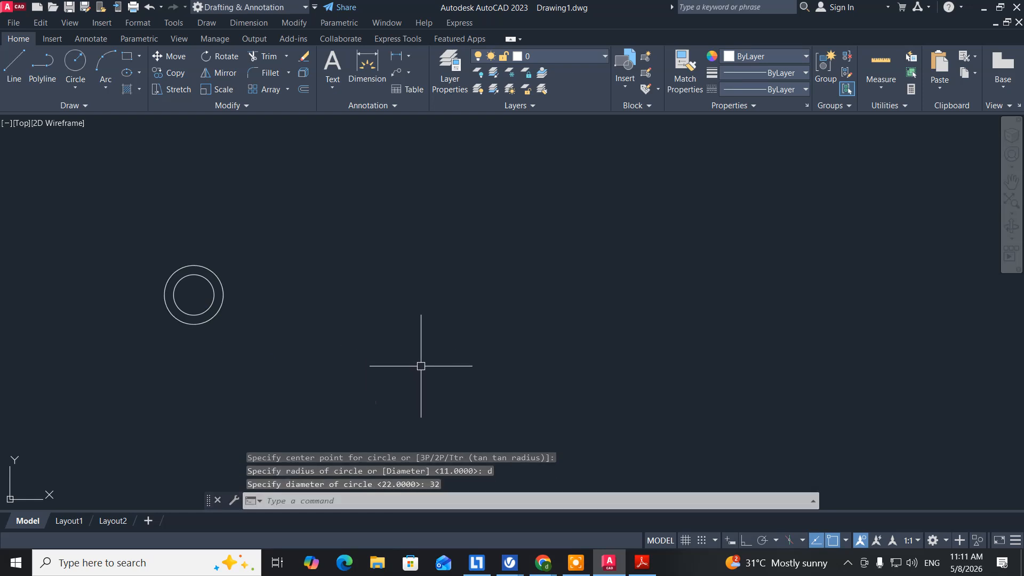
Consult the cover drawing in the PDF again and add a concentric circle of diameter 58 around the existing circles
{"action": "left_click", "coordinate": [643, 563]}
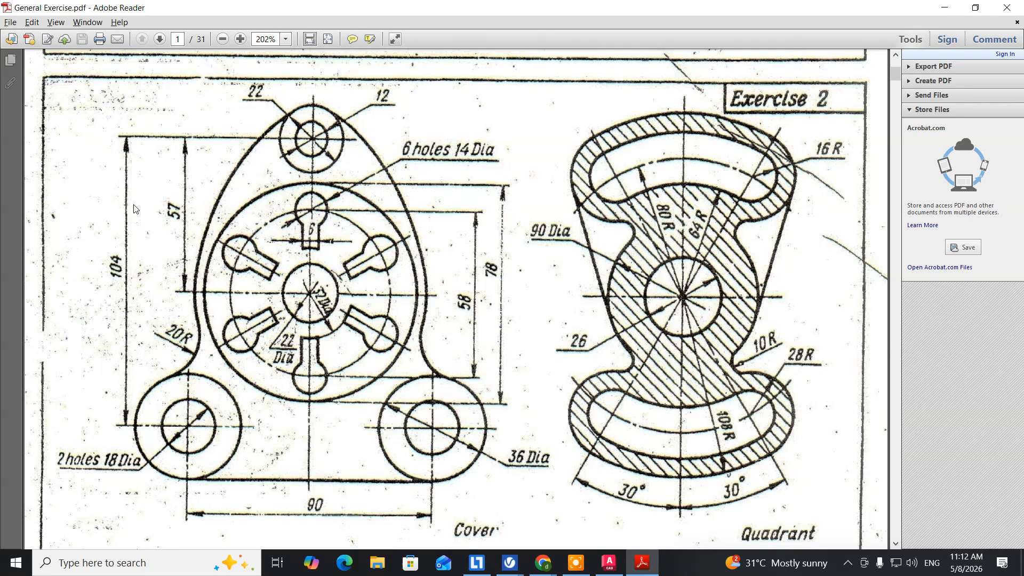
{"action": "key", "text": "alt+Tab"}
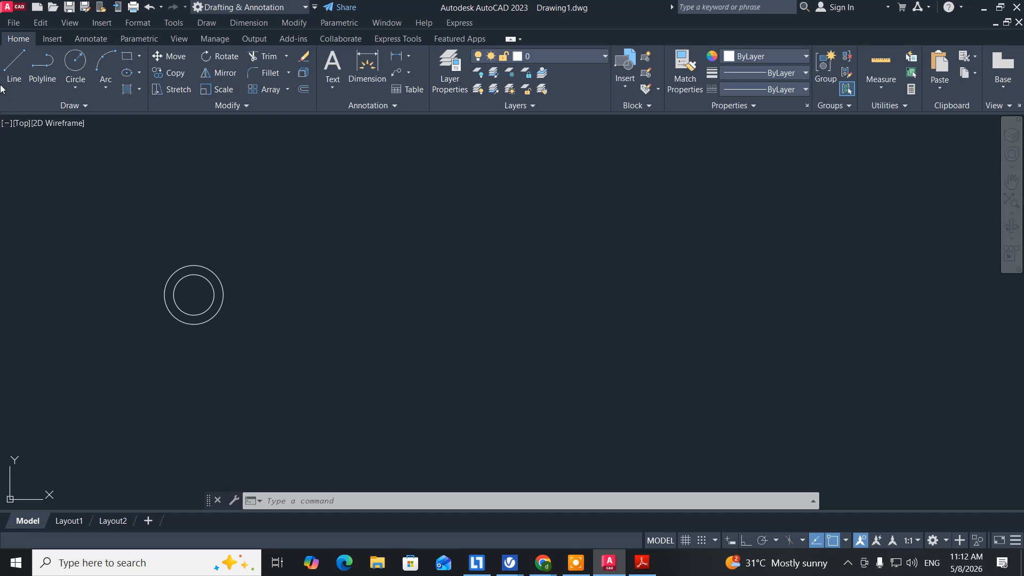
{"action": "left_click", "coordinate": [76, 62]}
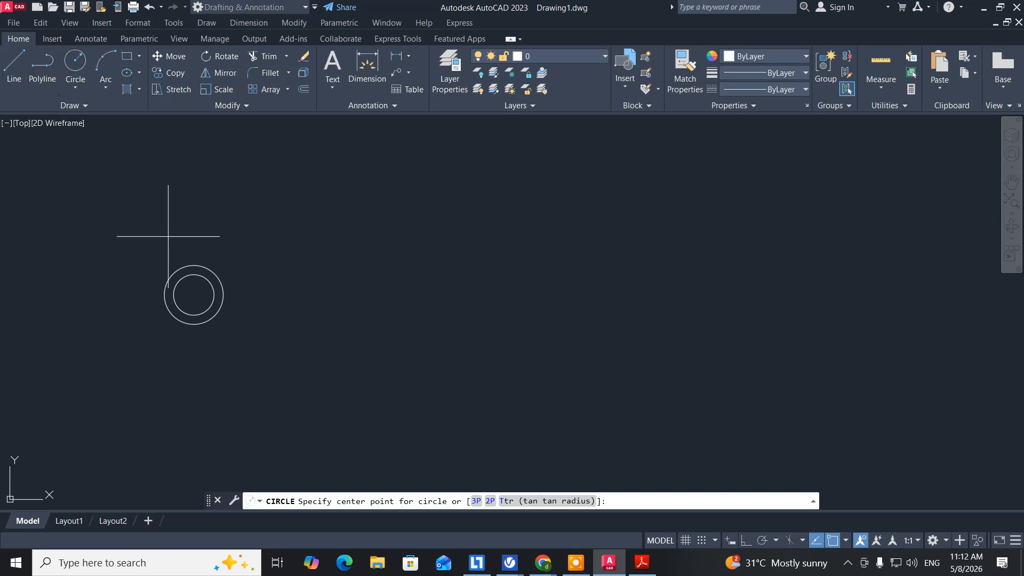
{"action": "left_click", "coordinate": [194, 294]}
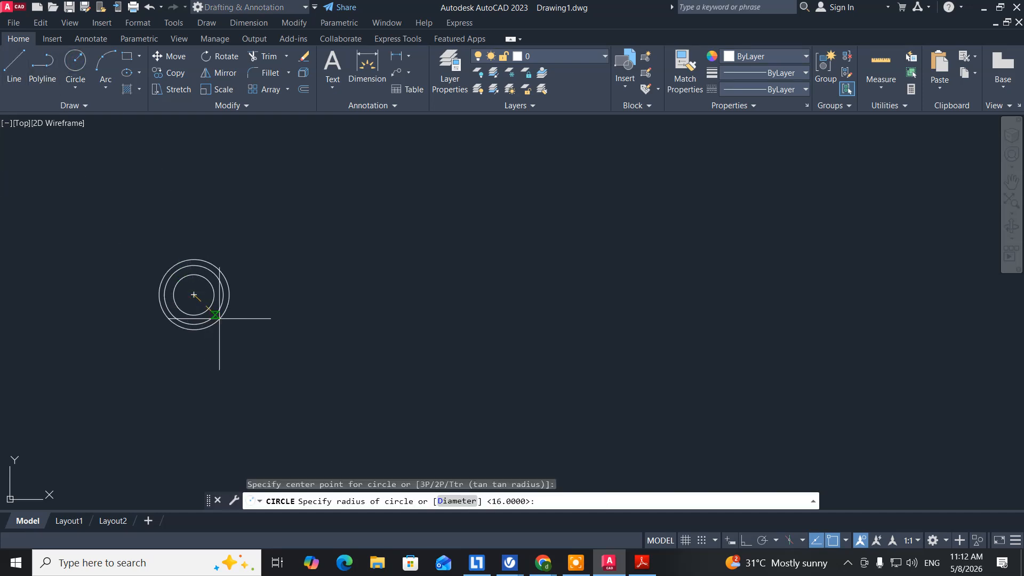
{"action": "type", "text": "d"}
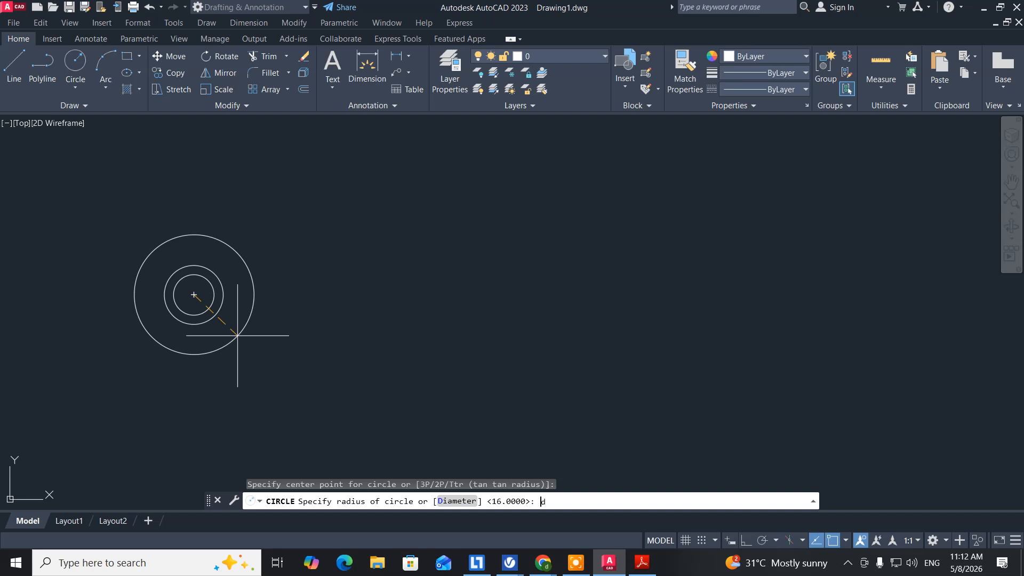
{"action": "key", "text": "Return"}
{"action": "type", "text": "58"}
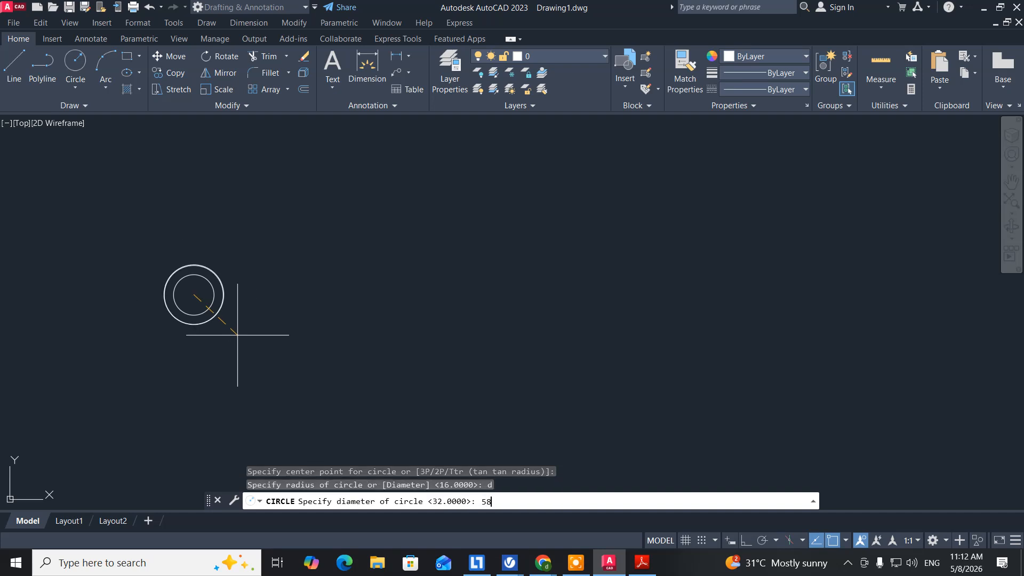
{"action": "key", "text": "Return"}
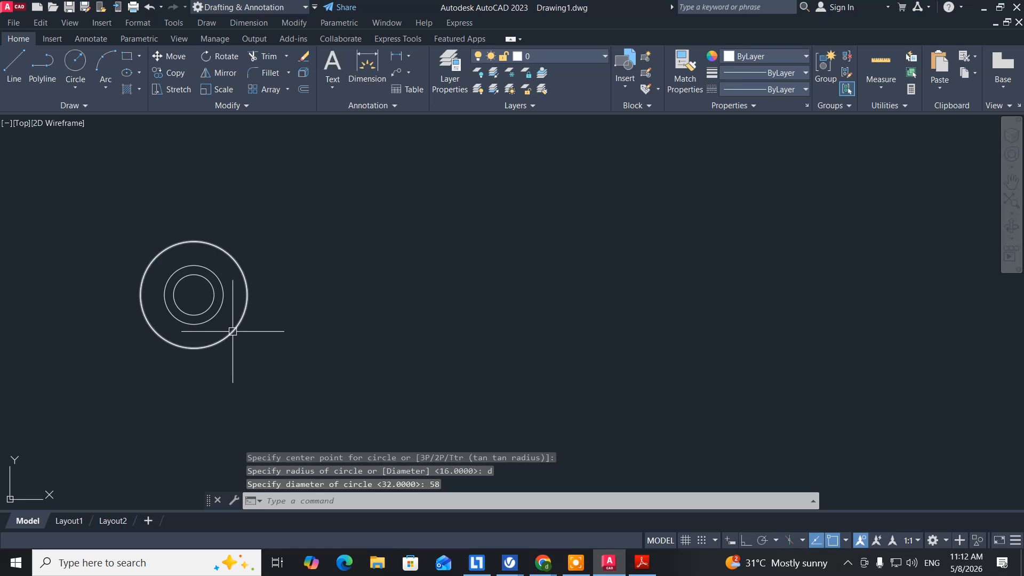
Open the layer properties and create a new layer named Reference
{"action": "left_click", "coordinate": [291, 216]}
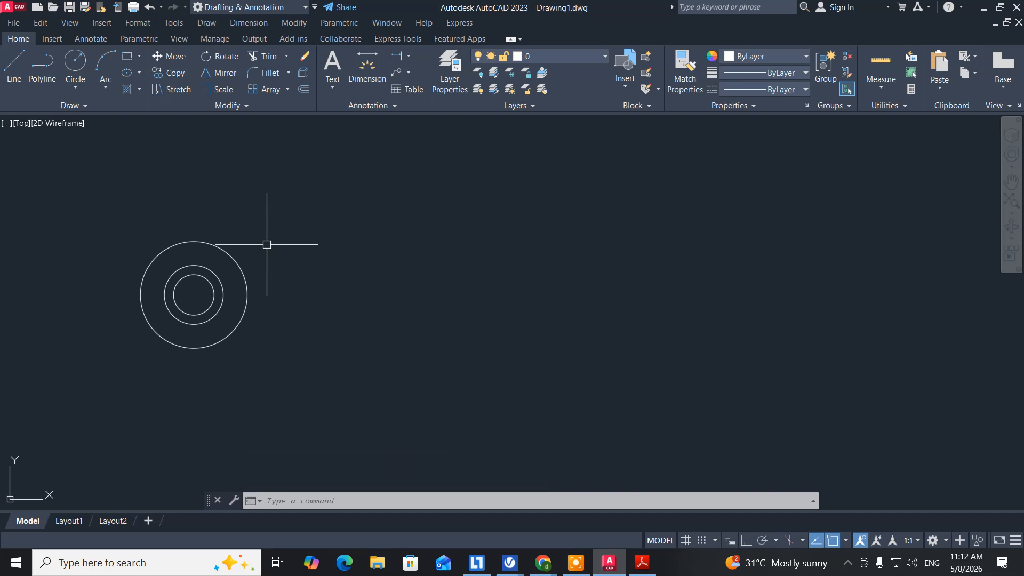
{"action": "type", "text": "1a"}
{"action": "key", "text": "BackSpace"}
{"action": "key", "text": "BackSpace"}
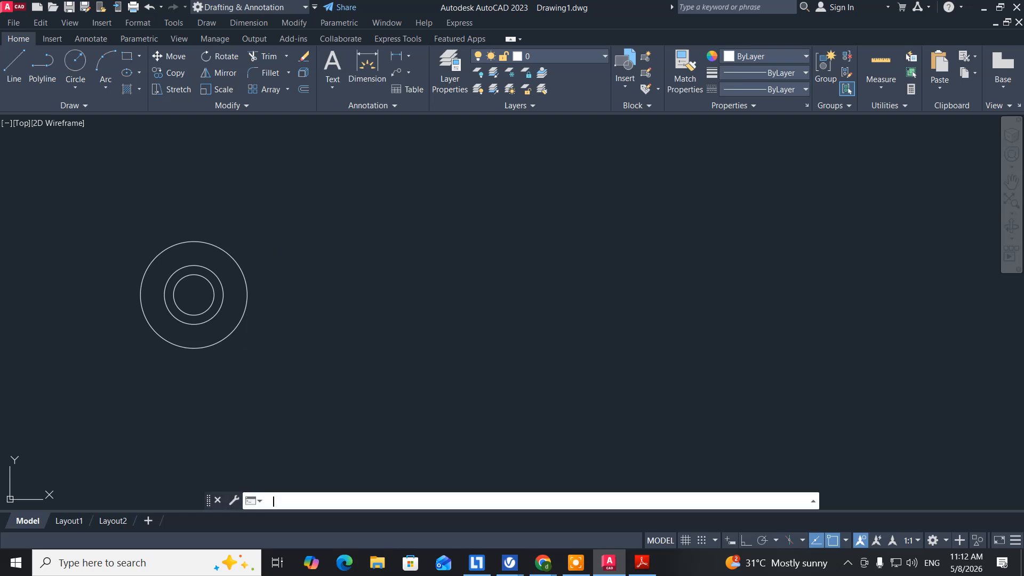
{"action": "type", "text": "LA"}
{"action": "key", "text": "Return"}
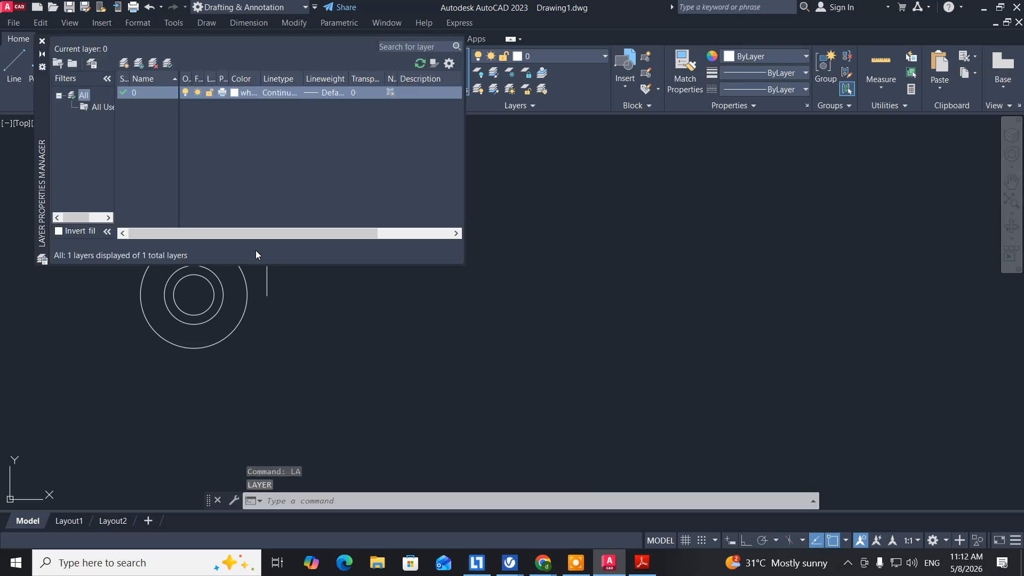
{"action": "left_click", "coordinate": [127, 62]}
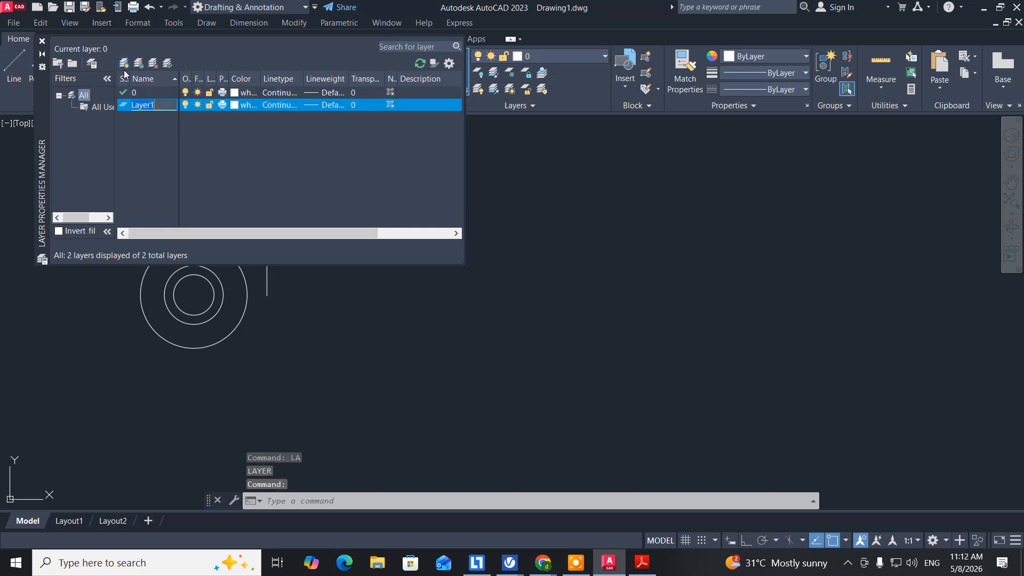
{"action": "type", "text": "Reference"}
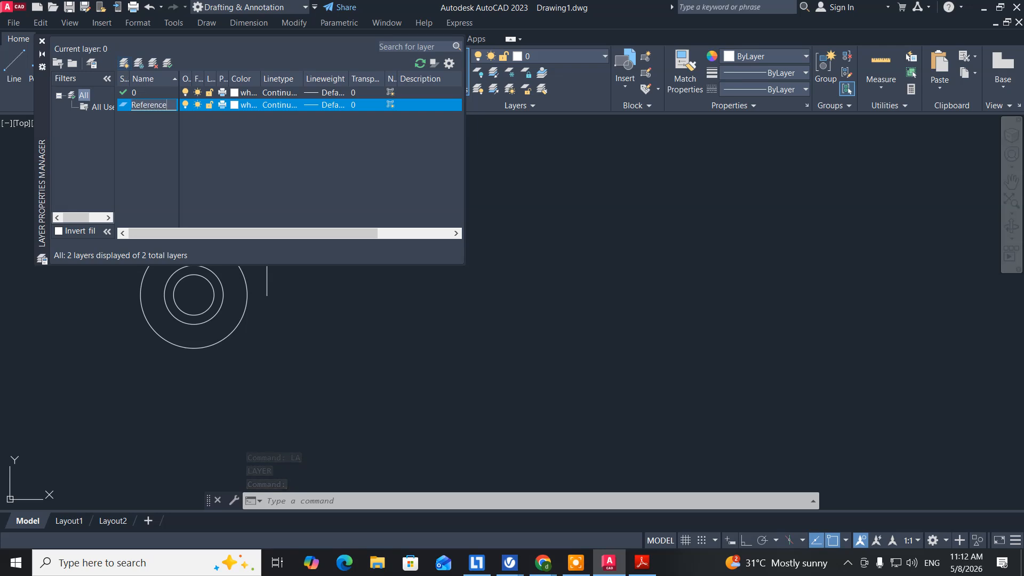
{"action": "key", "text": "Return"}
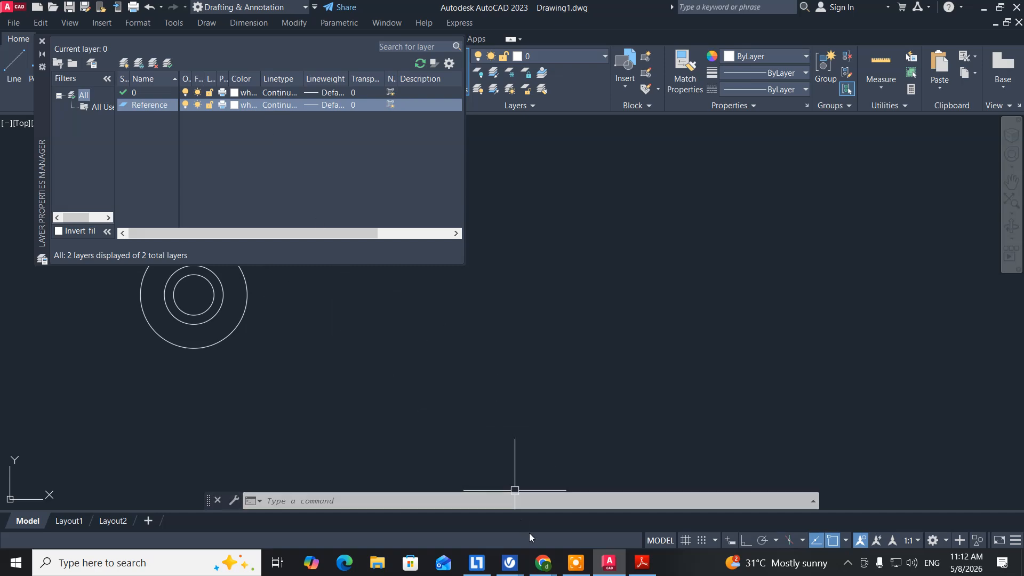
Switch to the Google Meet call in Chrome and stop sharing the screen
{"action": "left_click", "coordinate": [544, 563]}
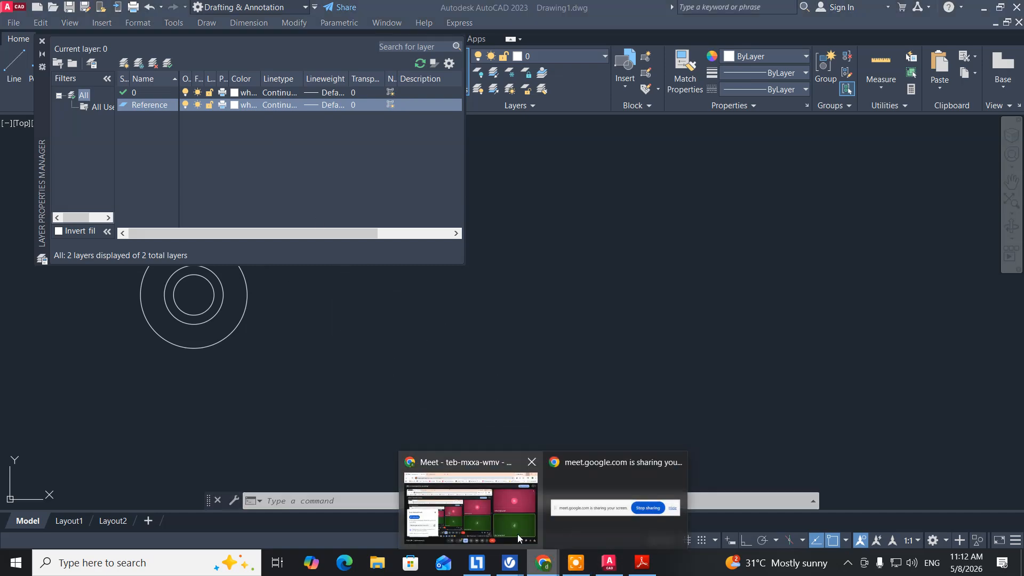
{"action": "left_click", "coordinate": [492, 511]}
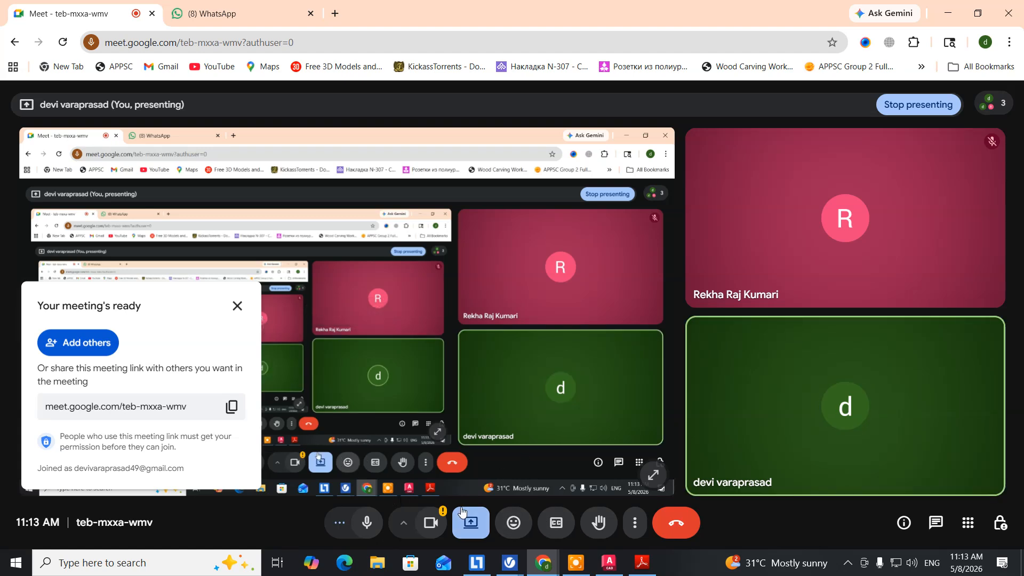
{"action": "left_click", "coordinate": [479, 529]}
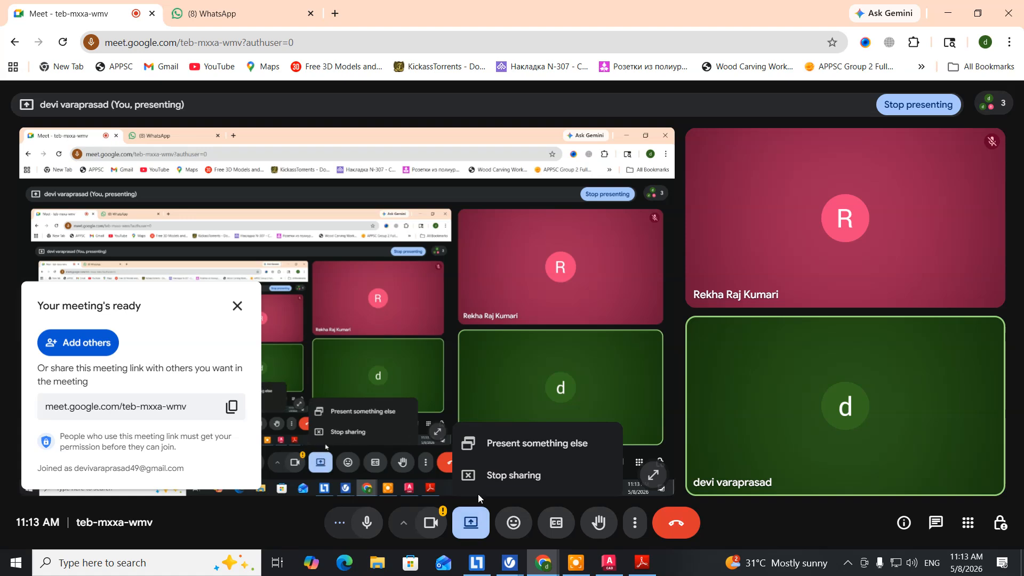
{"action": "left_click", "coordinate": [505, 478]}
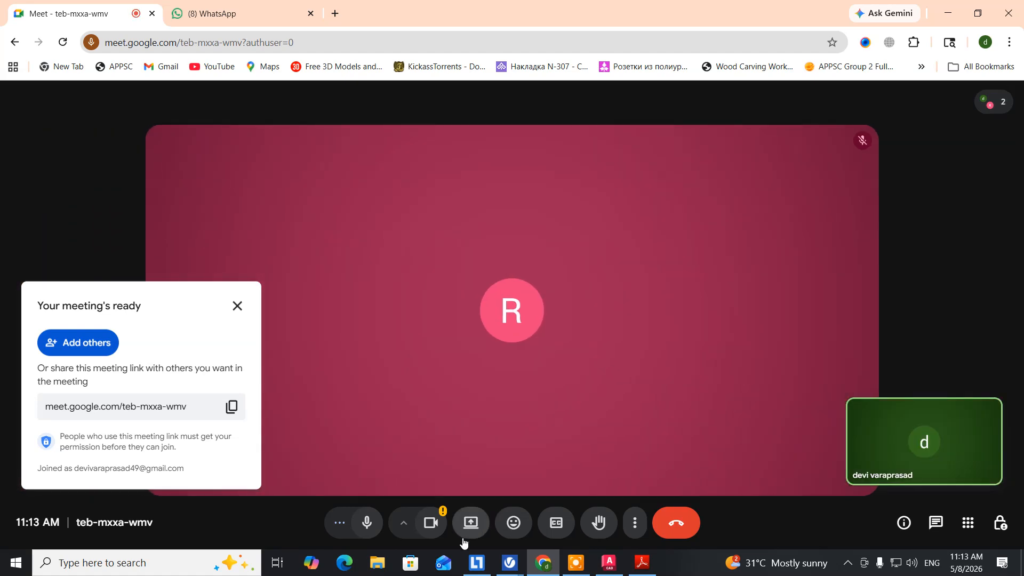
Present the entire screen to the meeting again and hide the screen-sharing notice
{"action": "left_click", "coordinate": [471, 525]}
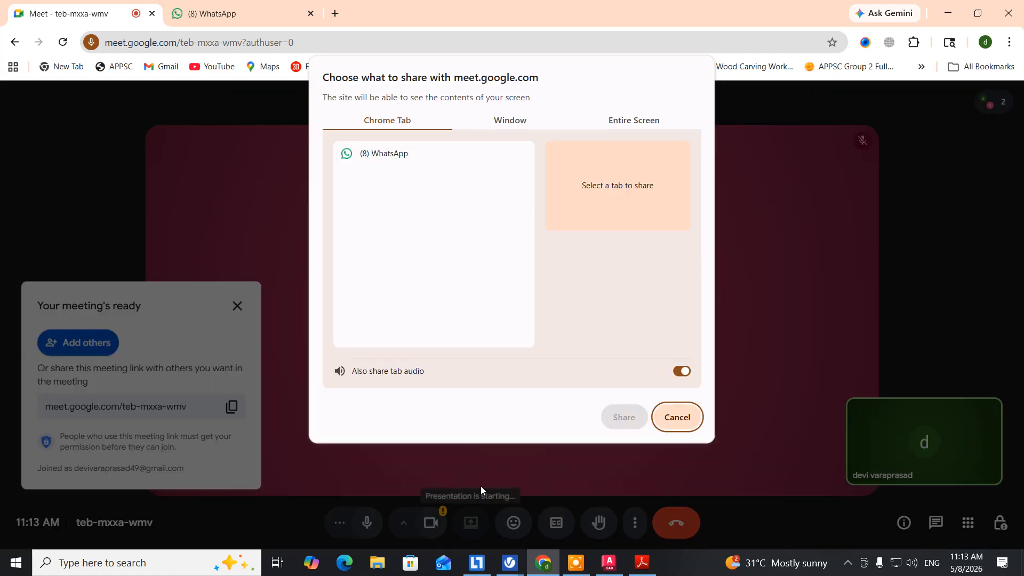
{"action": "left_click", "coordinate": [632, 121]}
{"action": "left_click", "coordinate": [477, 203]}
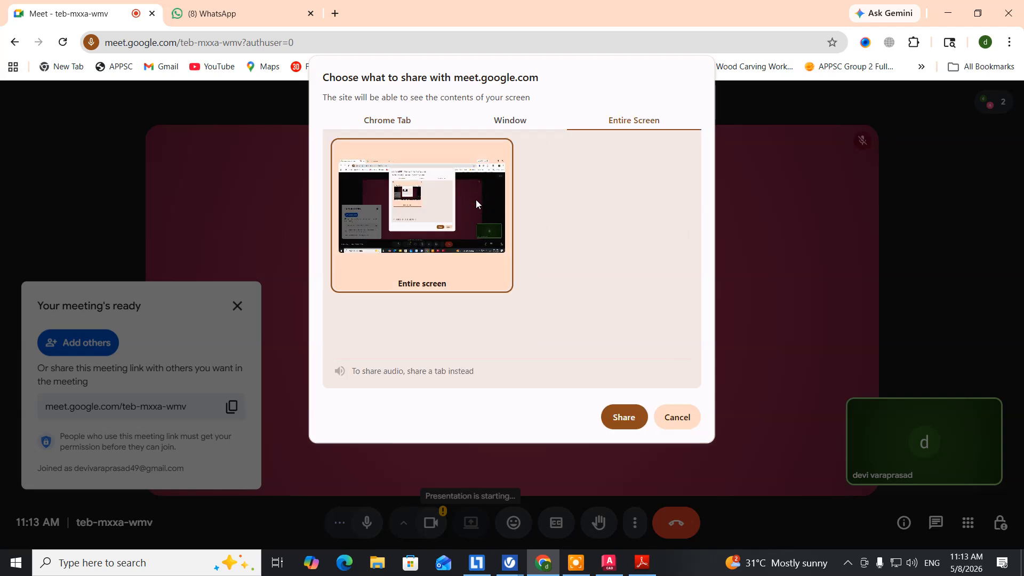
{"action": "left_click", "coordinate": [624, 421]}
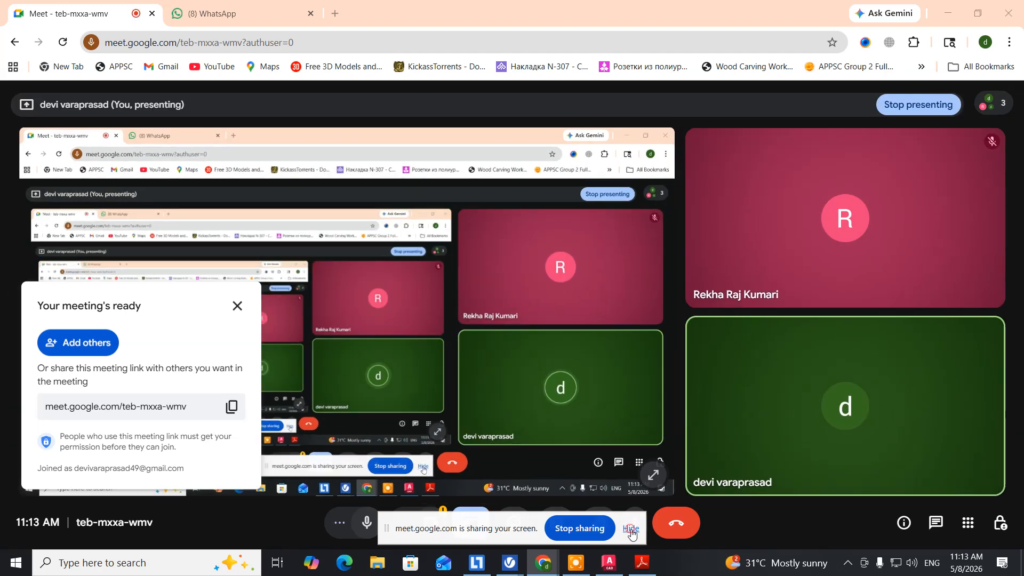
{"action": "left_click", "coordinate": [630, 528]}
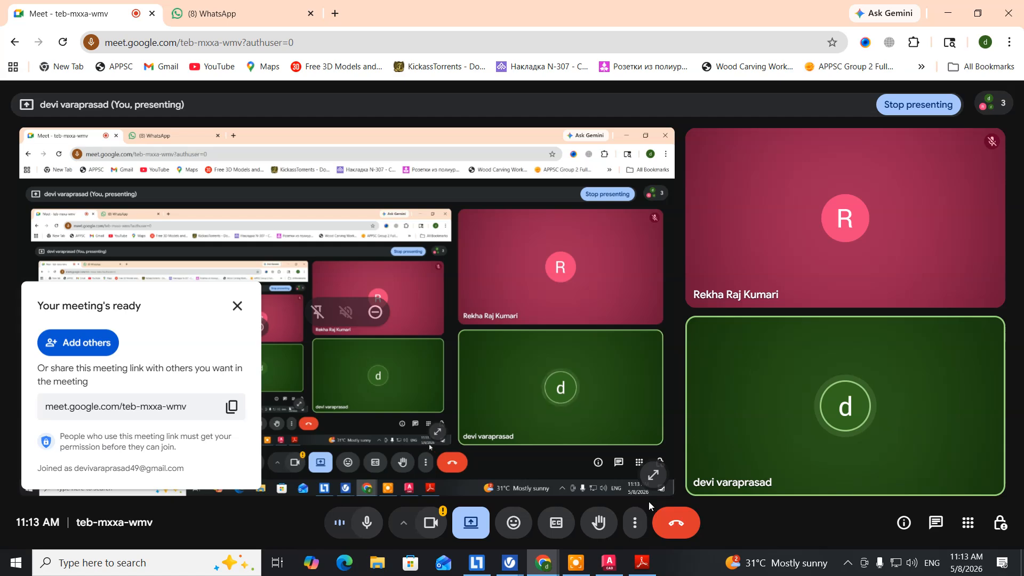
Leave the Google Meet call
{"action": "left_click", "coordinate": [674, 527]}
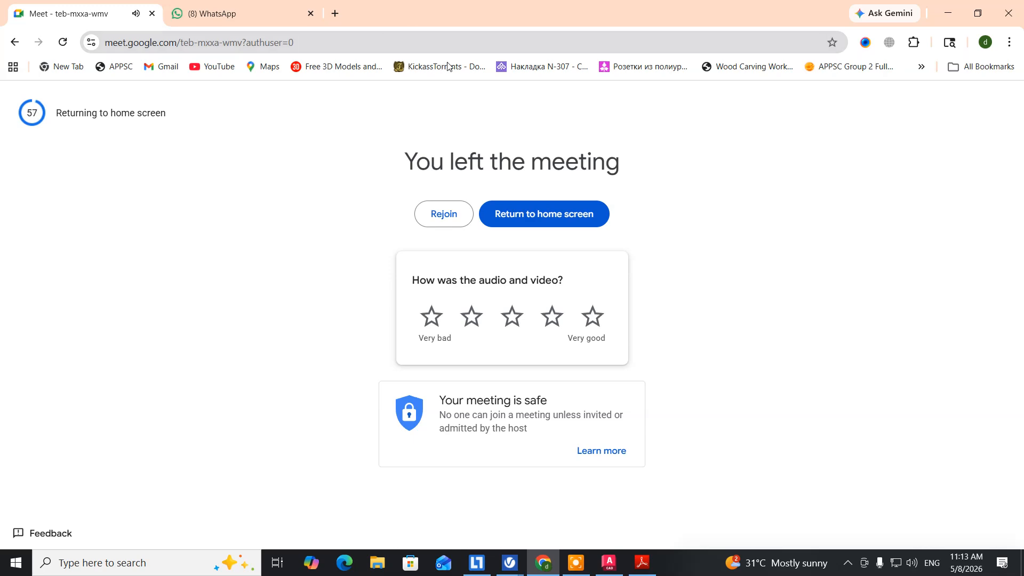
Close the Google Meet and WhatsApp tabs in Chrome and bring up the screen recorder's controls
{"action": "left_click", "coordinate": [153, 13]}
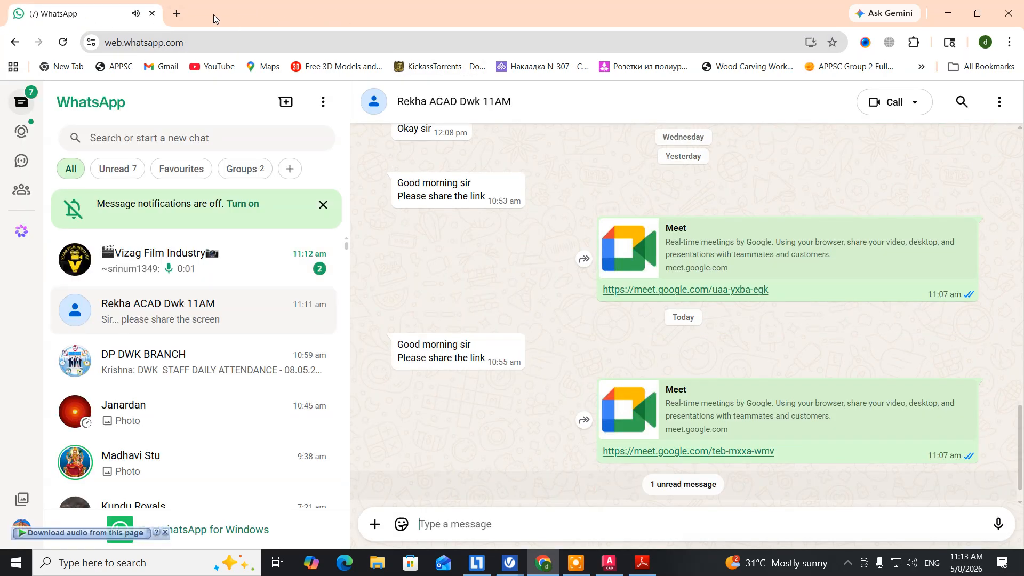
{"action": "left_click", "coordinate": [152, 13]}
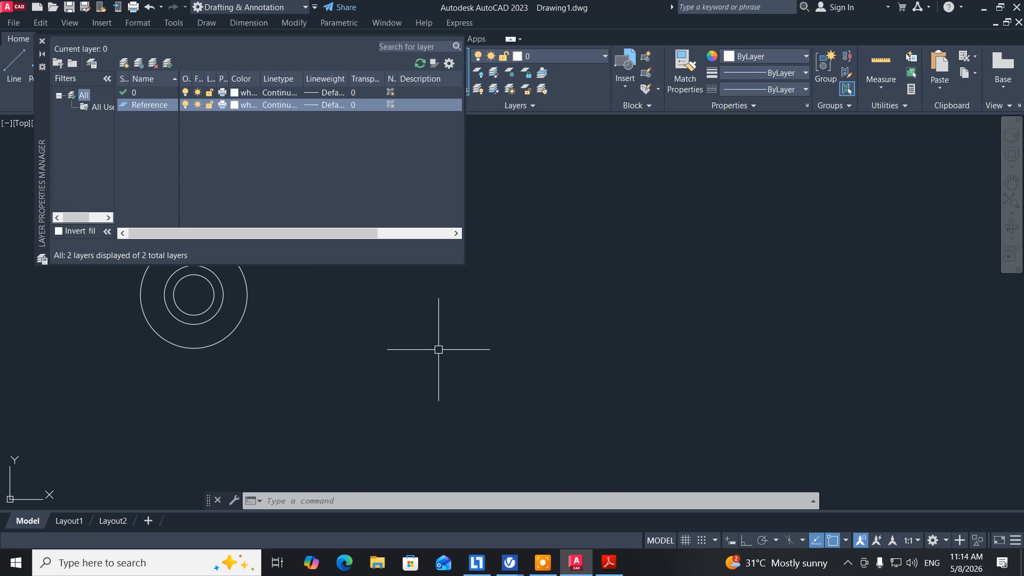
{"action": "left_click", "coordinate": [544, 570]}
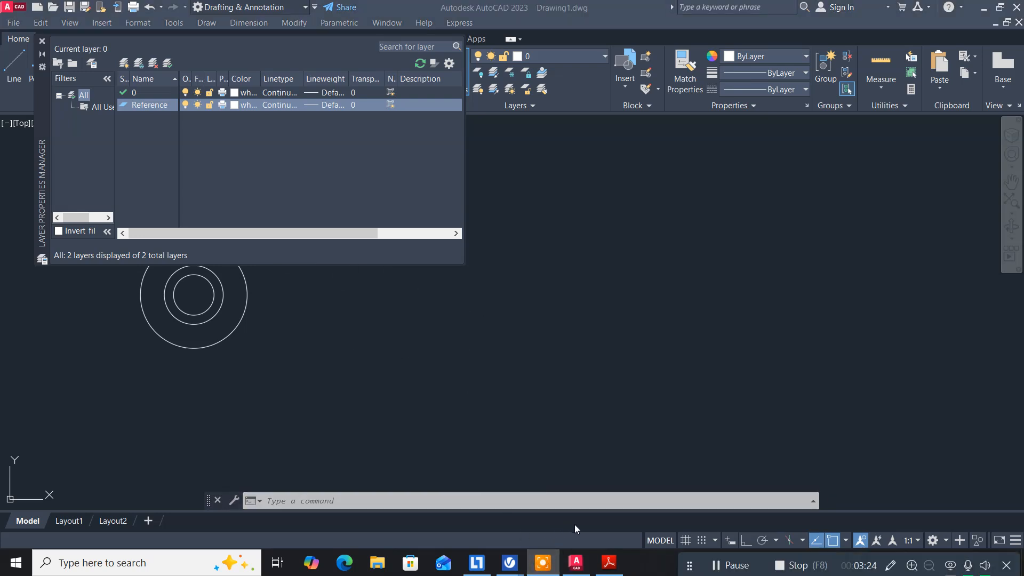
{"action": "left_click", "coordinate": [708, 564]}
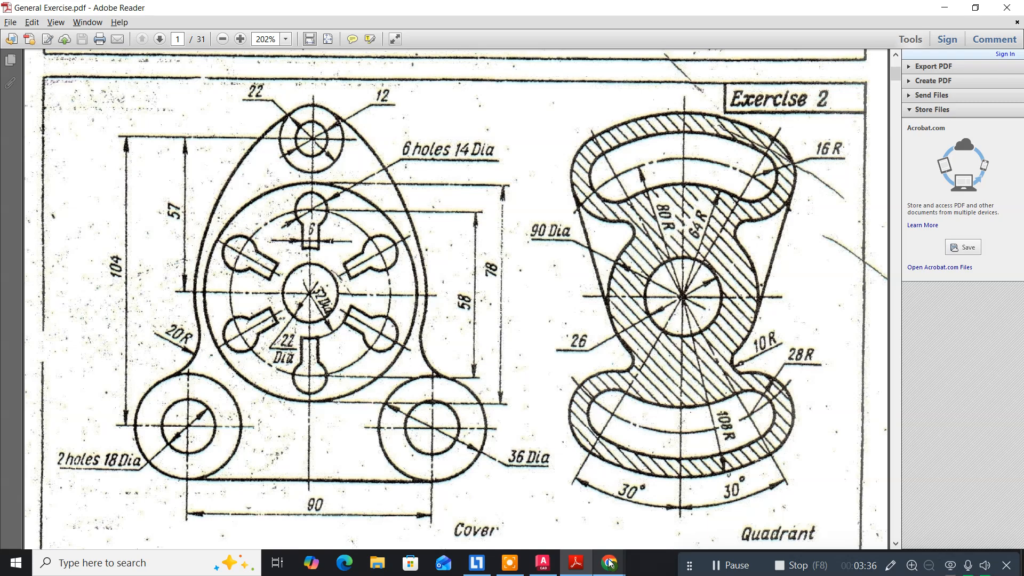
Switch to AutoCAD, load the ACAD_ISO04W100 linetype, assign it to the Reference layer and close the layer properties
{"action": "left_click", "coordinate": [544, 564]}
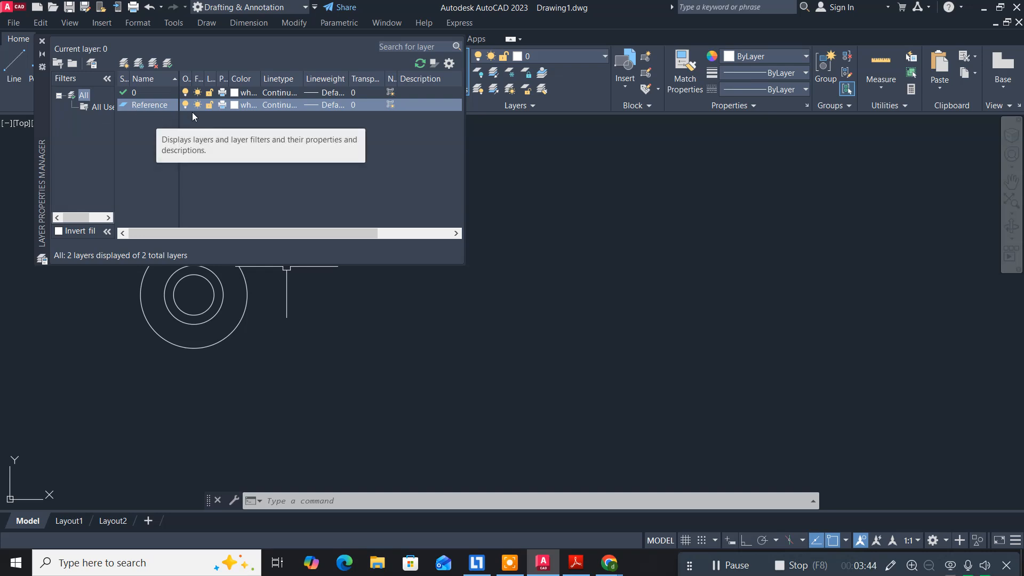
{"action": "left_click", "coordinate": [271, 105]}
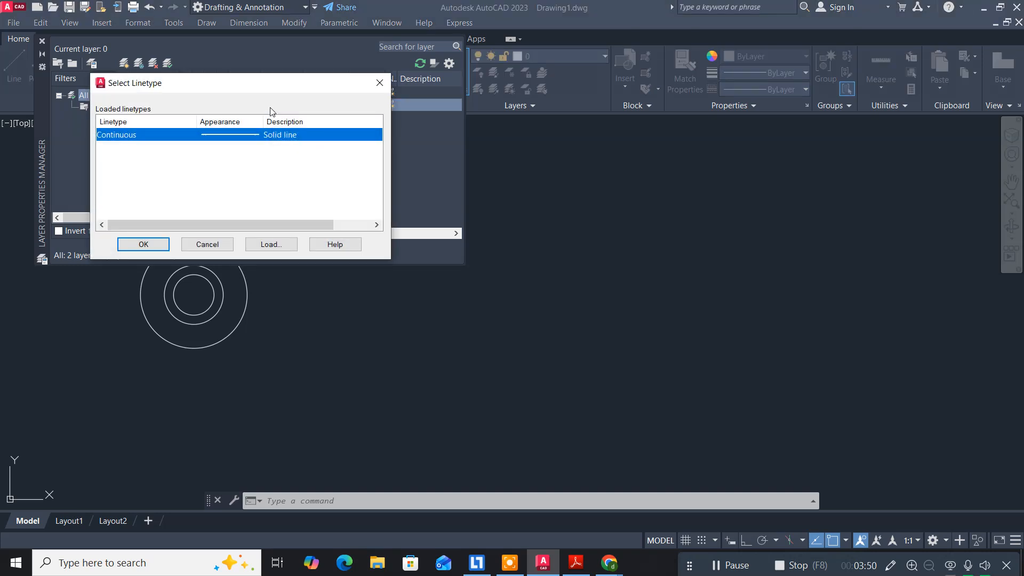
{"action": "left_click", "coordinate": [271, 244]}
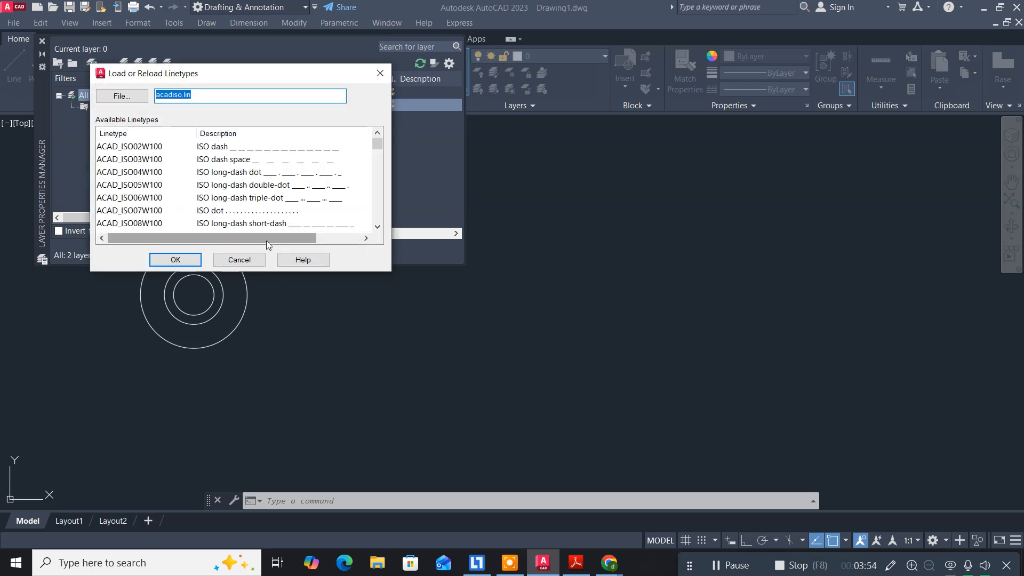
{"action": "left_click", "coordinate": [246, 173]}
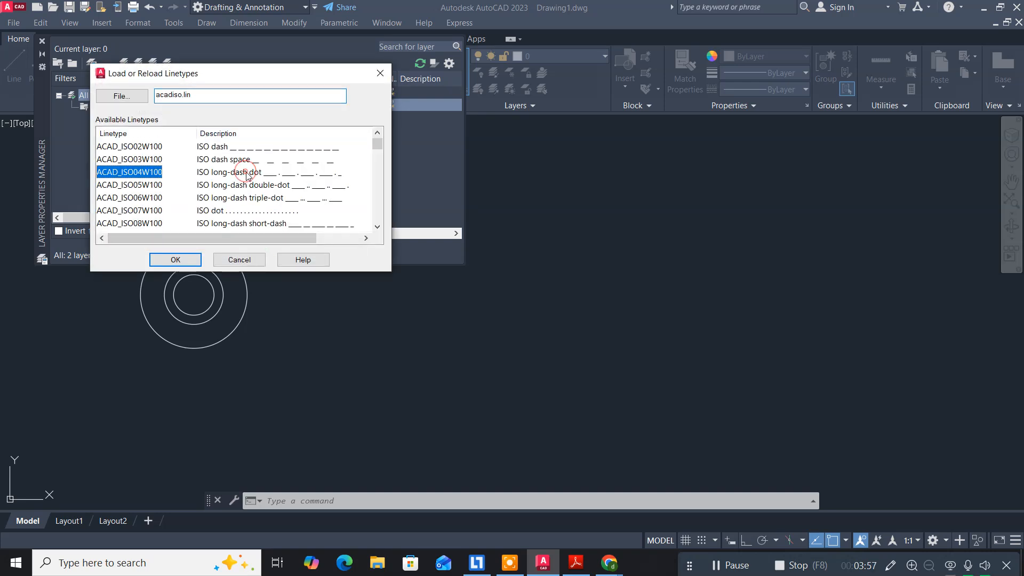
{"action": "left_click", "coordinate": [175, 260]}
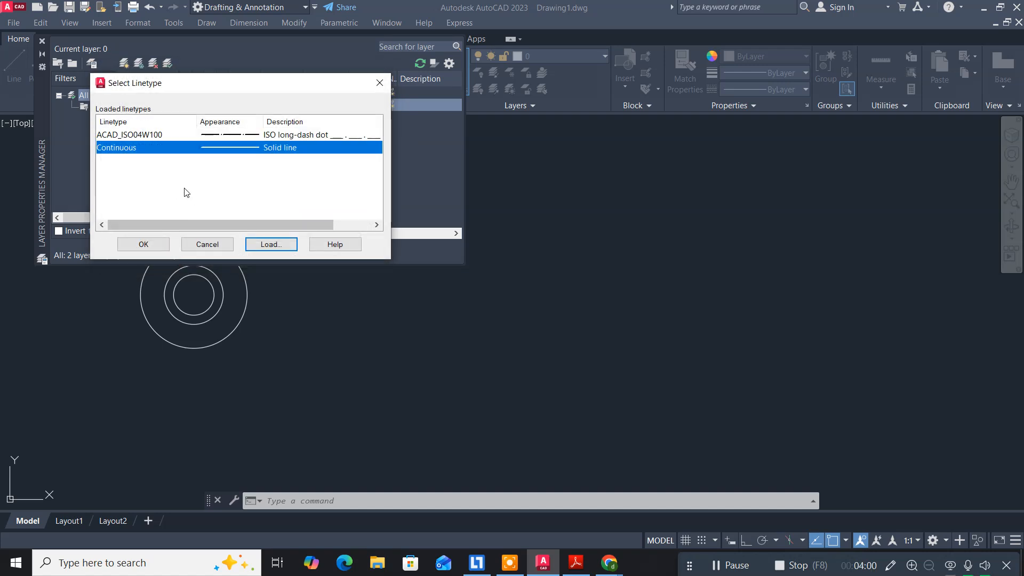
{"action": "left_click", "coordinate": [176, 136]}
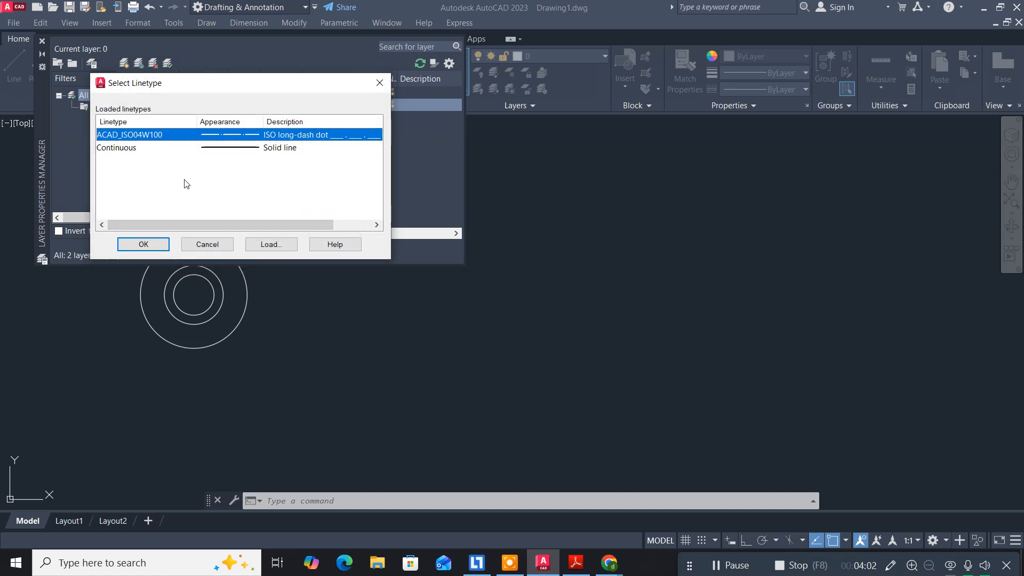
{"action": "left_click", "coordinate": [155, 245]}
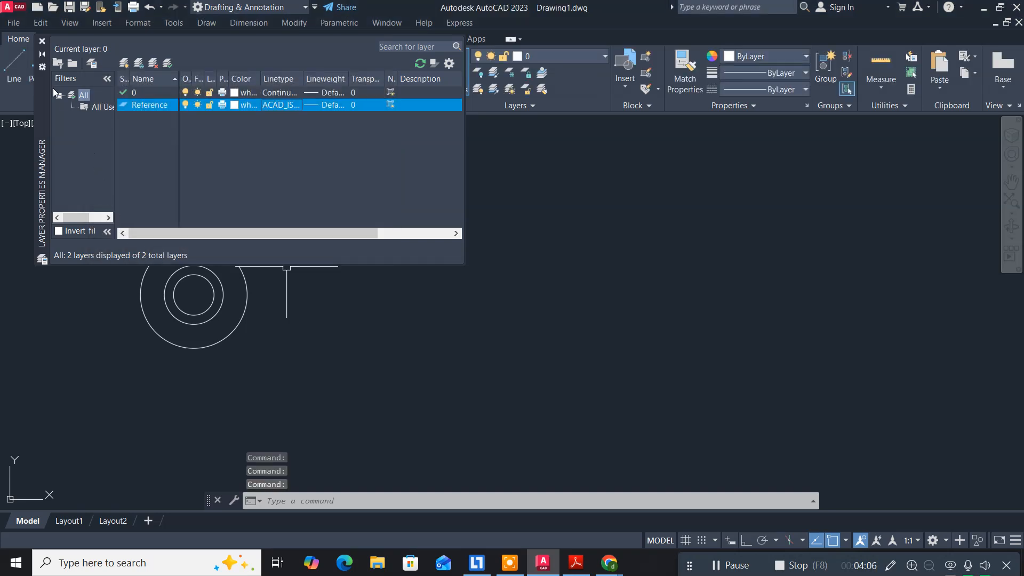
{"action": "left_click", "coordinate": [41, 41]}
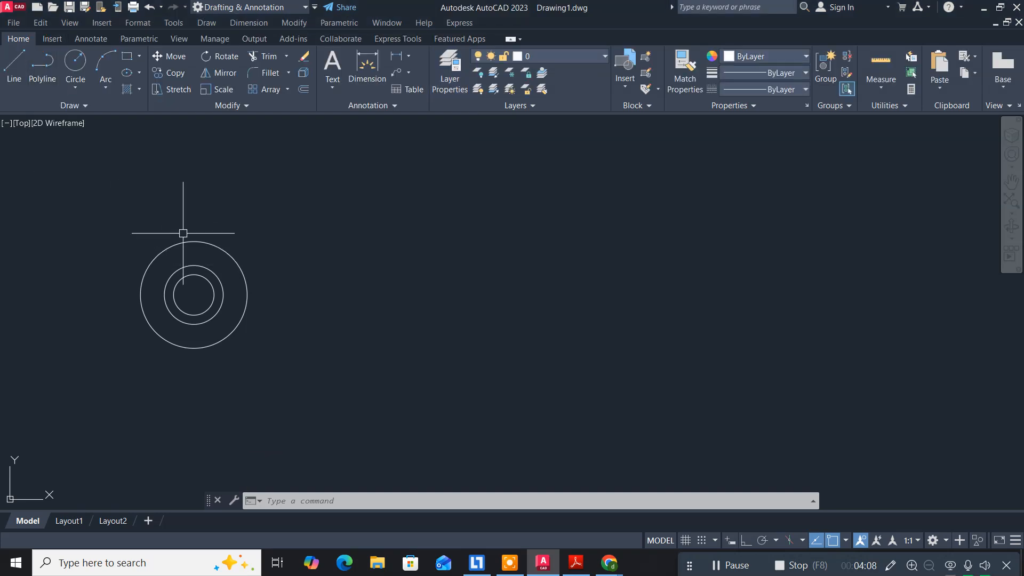
Move the outermost concentric circle to the Reference layer and clear the selection
{"action": "left_click", "coordinate": [270, 258]}
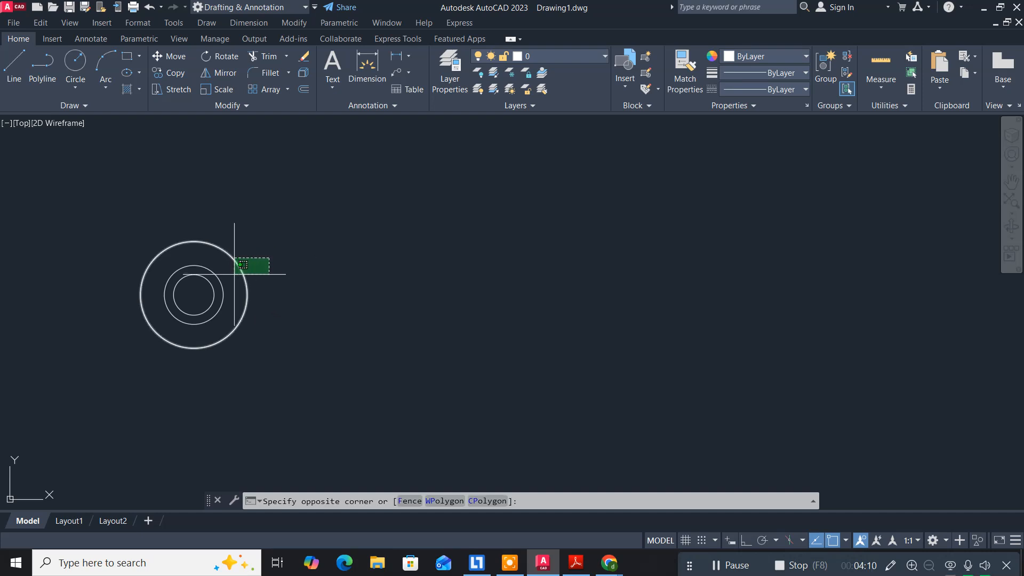
{"action": "left_click", "coordinate": [235, 274]}
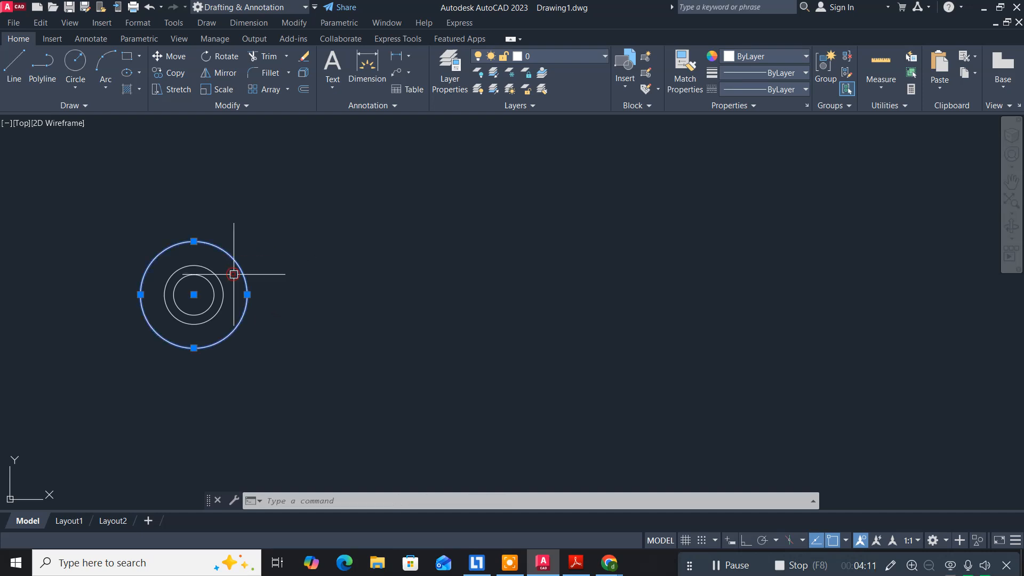
{"action": "left_click", "coordinate": [577, 60]}
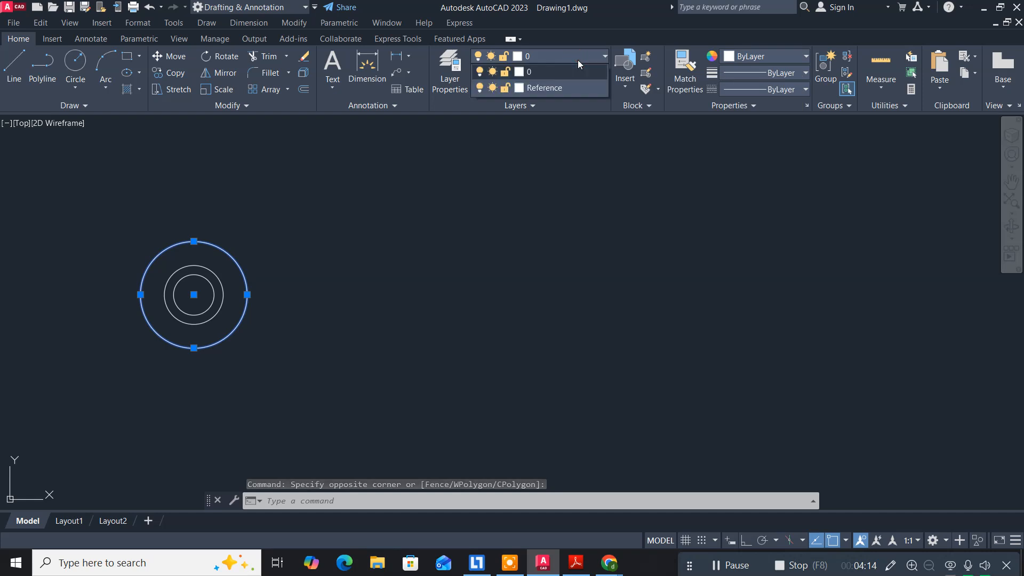
{"action": "left_click", "coordinate": [557, 87]}
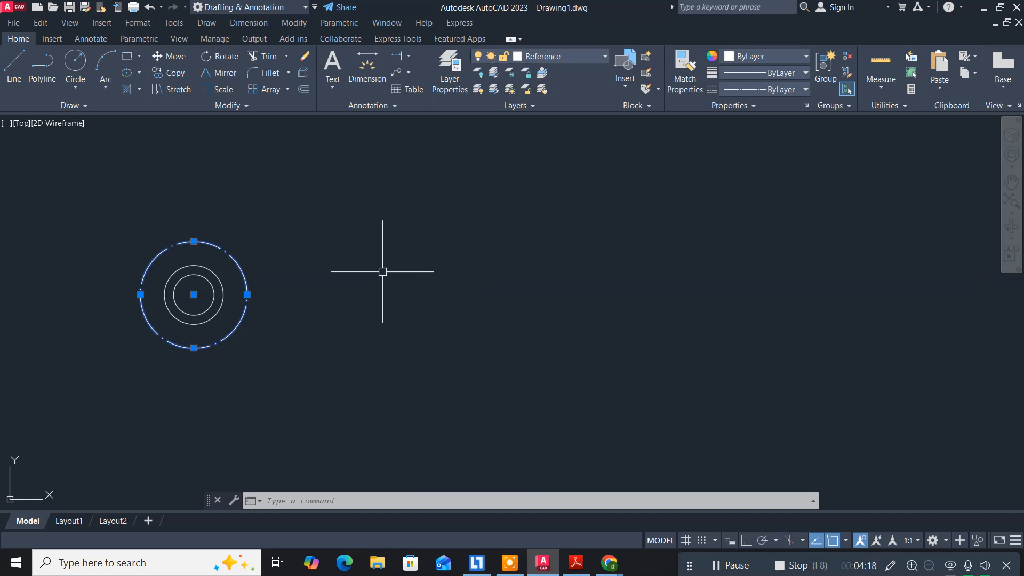
{"action": "left_click", "coordinate": [369, 285]}
{"action": "left_click", "coordinate": [297, 237]}
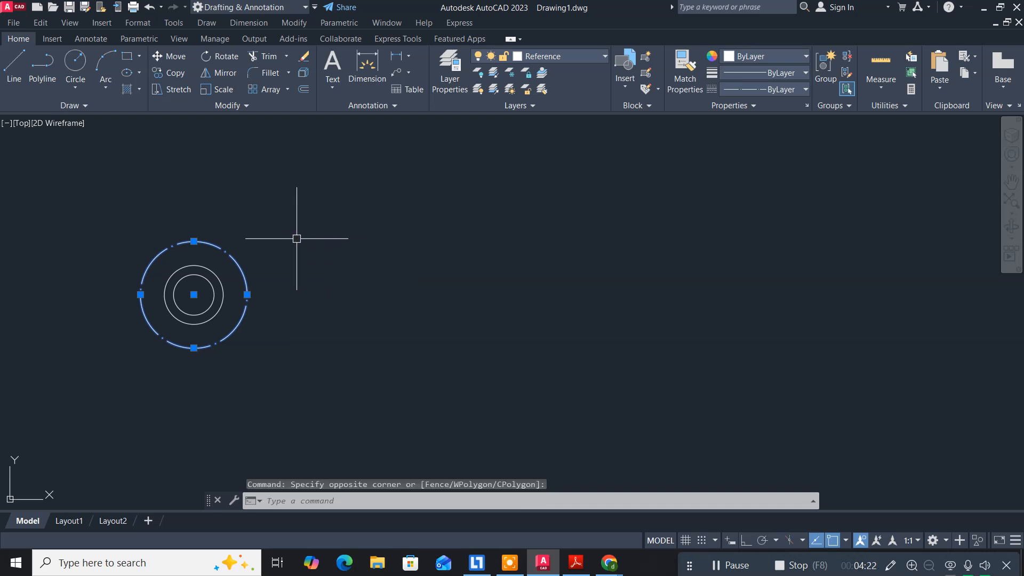
{"action": "key", "text": "Escape"}
{"action": "left_click", "coordinate": [328, 278]}
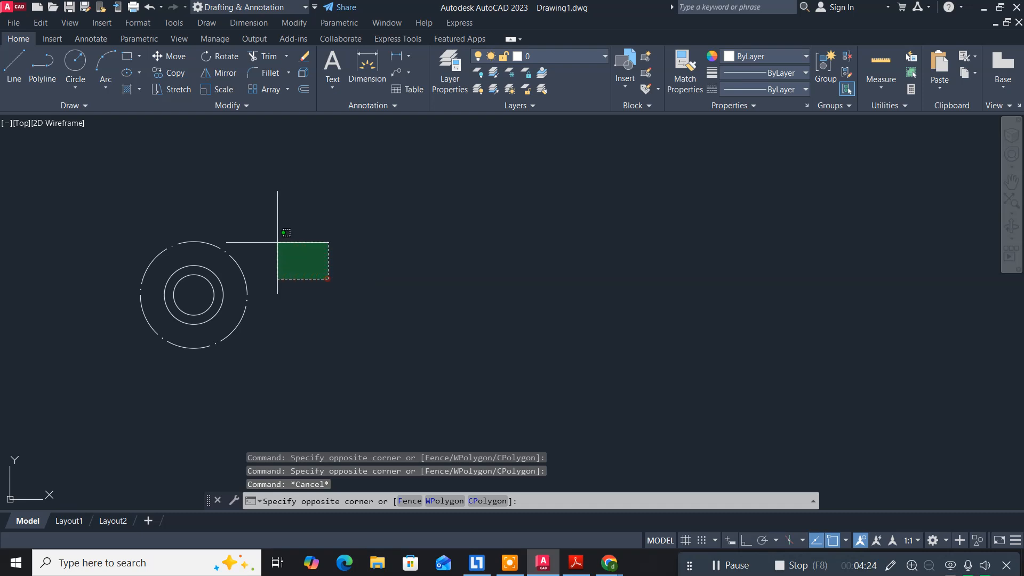
{"action": "left_click", "coordinate": [277, 241]}
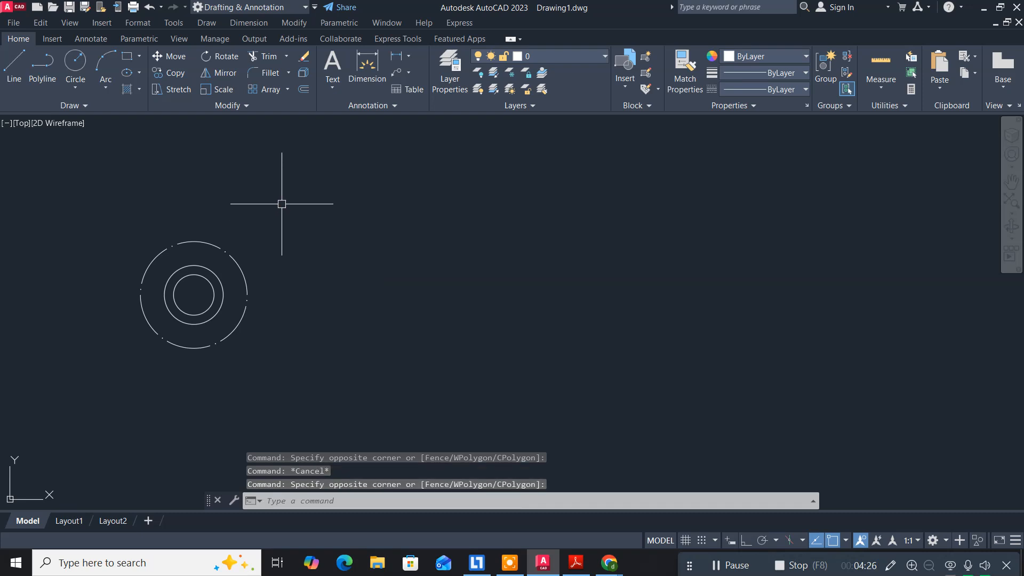
Open the layer properties again and set the Reference layer's transparency to 80
{"action": "type", "text": "LA"}
{"action": "key", "text": "Return"}
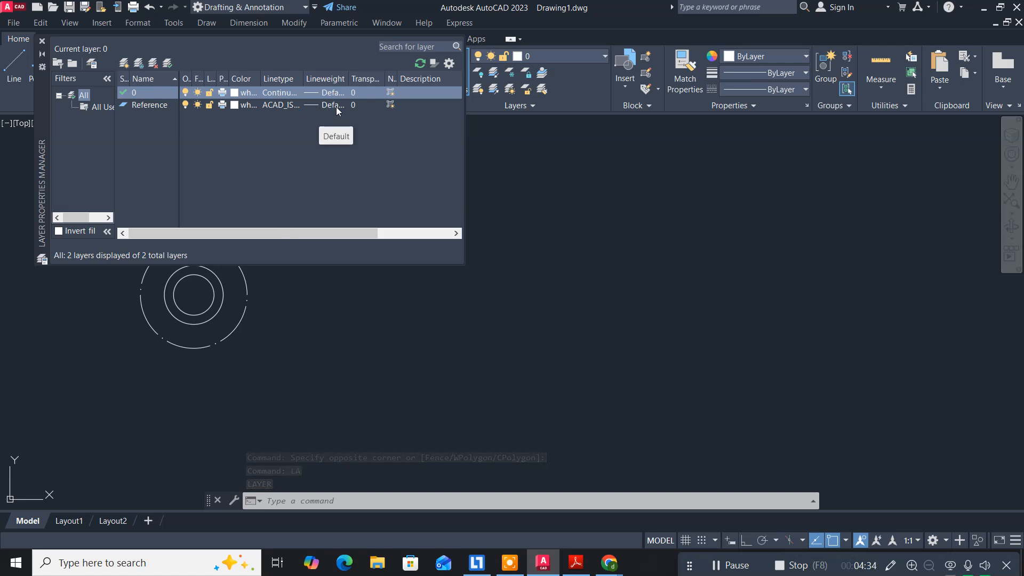
{"action": "double_click", "coordinate": [355, 105]}
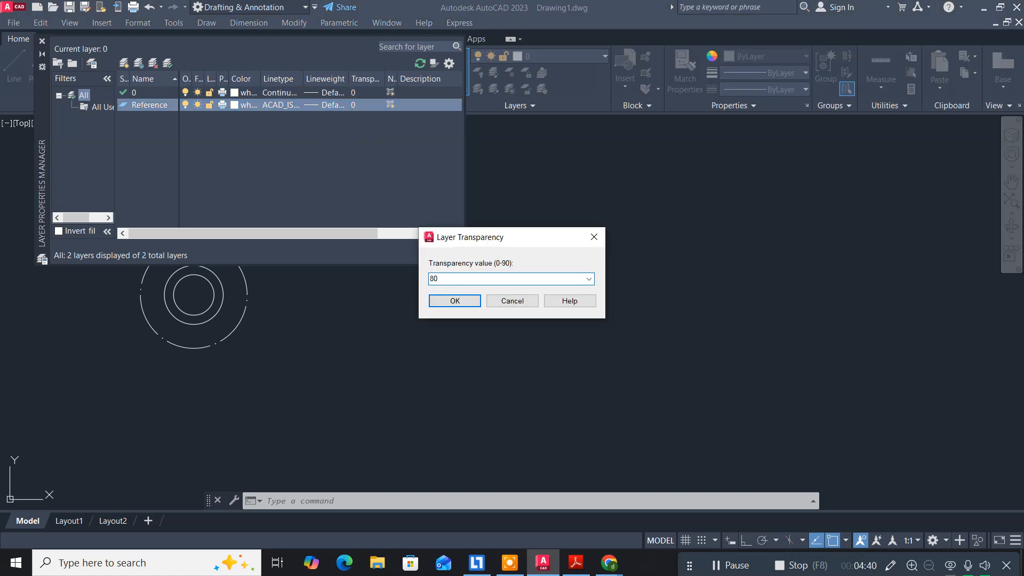
{"action": "left_click", "coordinate": [455, 301]}
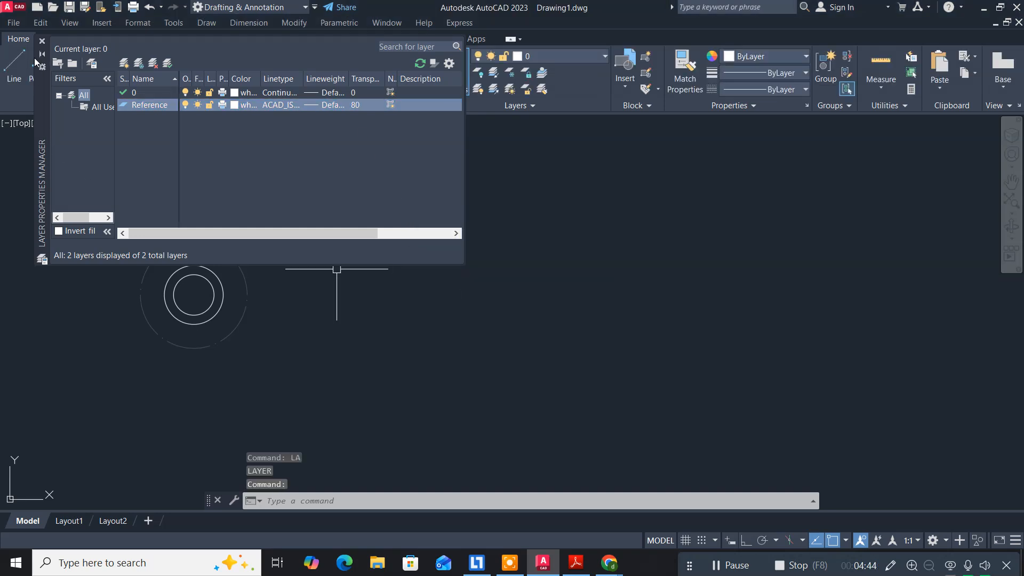
{"action": "left_click", "coordinate": [41, 42]}
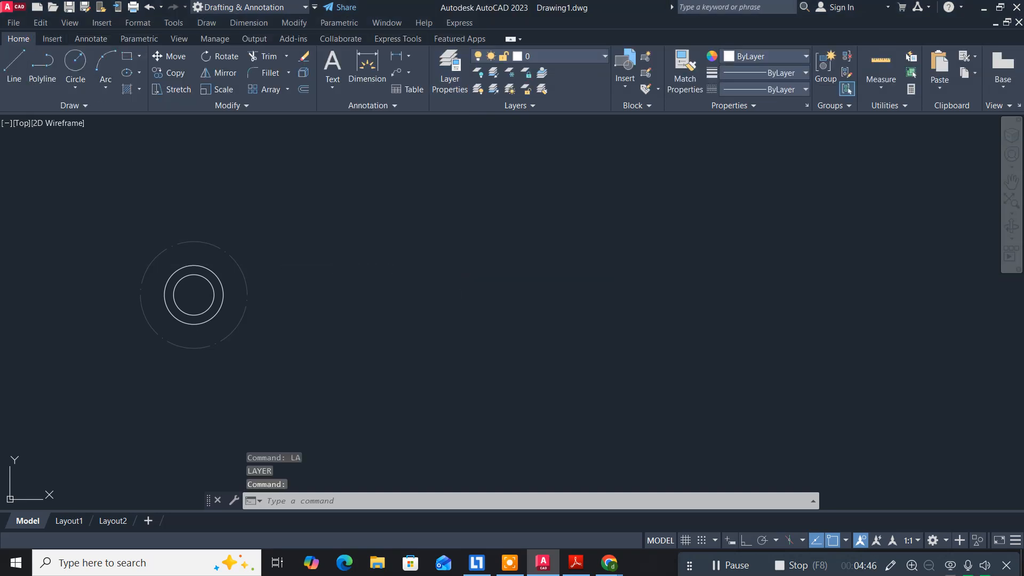
{"action": "left_click", "coordinate": [347, 270]}
{"action": "left_click", "coordinate": [317, 302]}
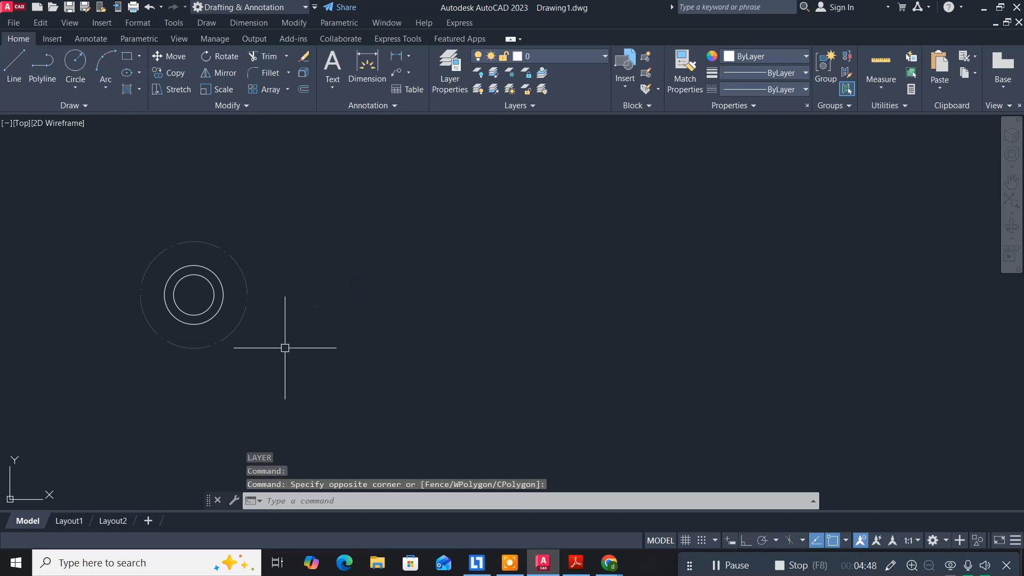
Check the hole size in the exercise PDF and draw a 14 diameter circle centred on the reference circle's top quadrant
{"action": "middle_click_drag", "start_coordinate": [283, 347], "coordinate": [409, 350]}
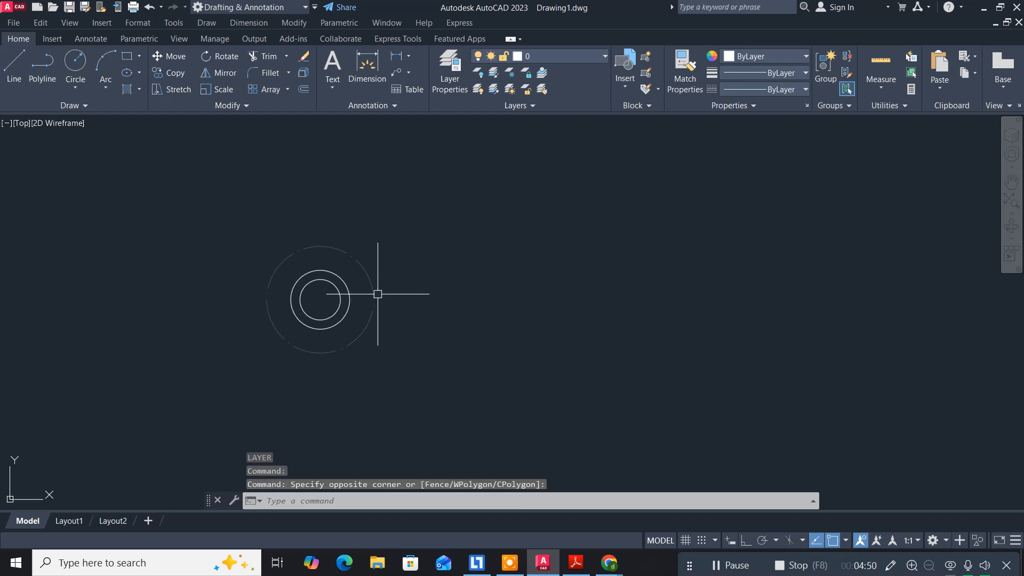
{"action": "scroll", "coordinate": [376, 291], "scroll_direction": "up", "scroll_amount": 2}
{"action": "middle_click_drag", "start_coordinate": [375, 288], "coordinate": [417, 285]}
{"action": "scroll", "coordinate": [395, 286], "scroll_direction": "up", "scroll_amount": 2}
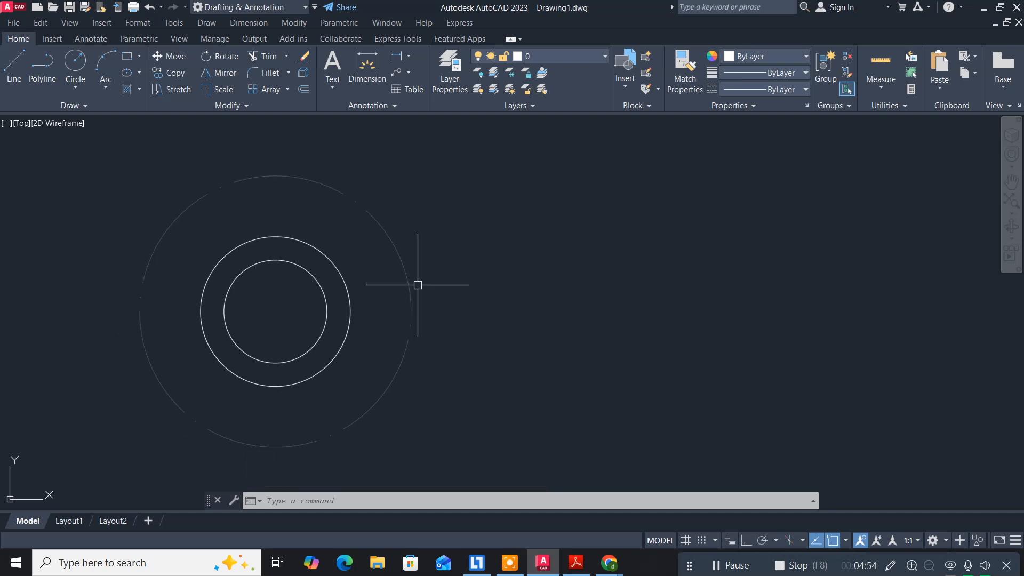
{"action": "left_click", "coordinate": [576, 564]}
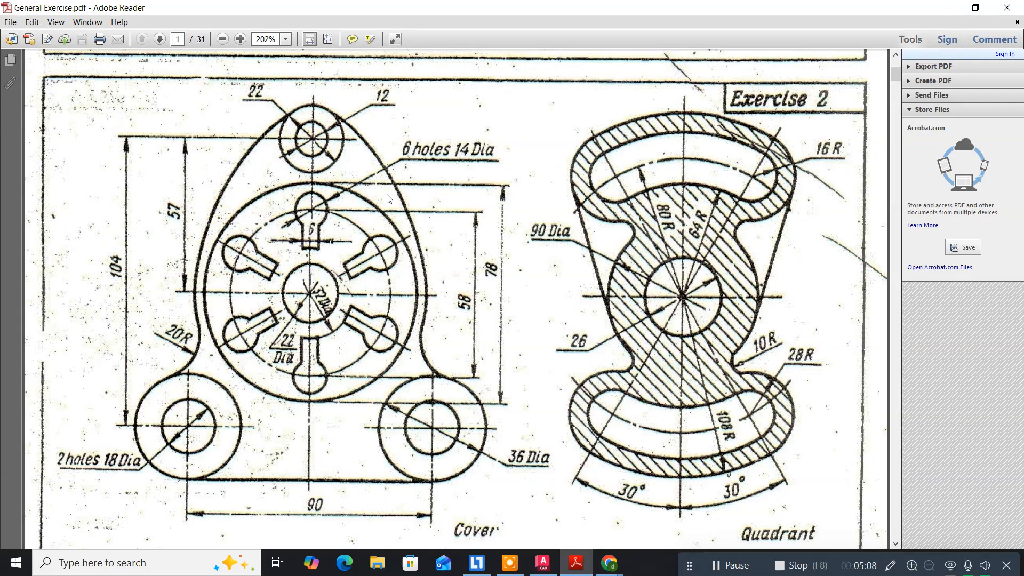
{"action": "key", "text": "alt+Tab"}
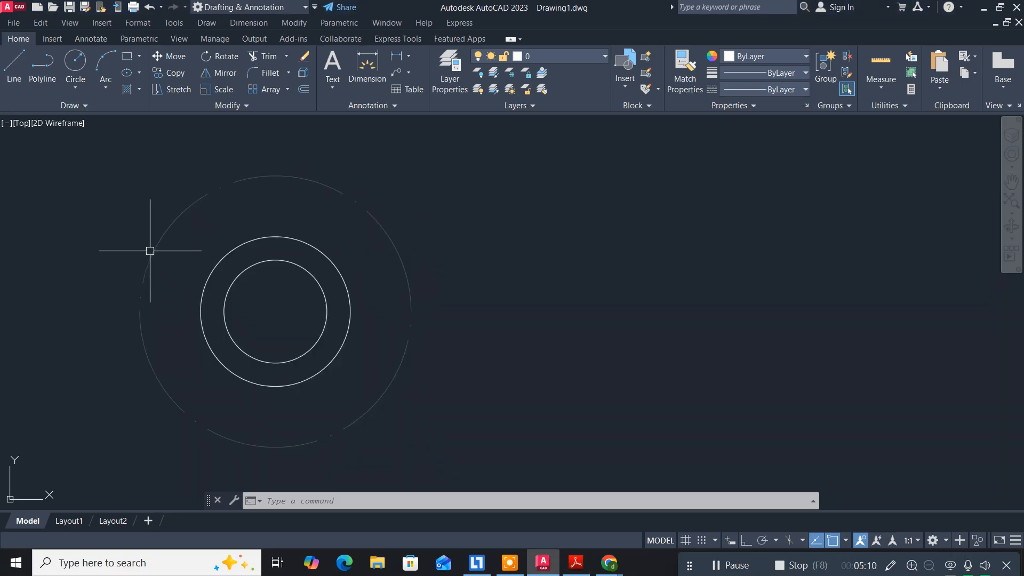
{"action": "left_click", "coordinate": [73, 60]}
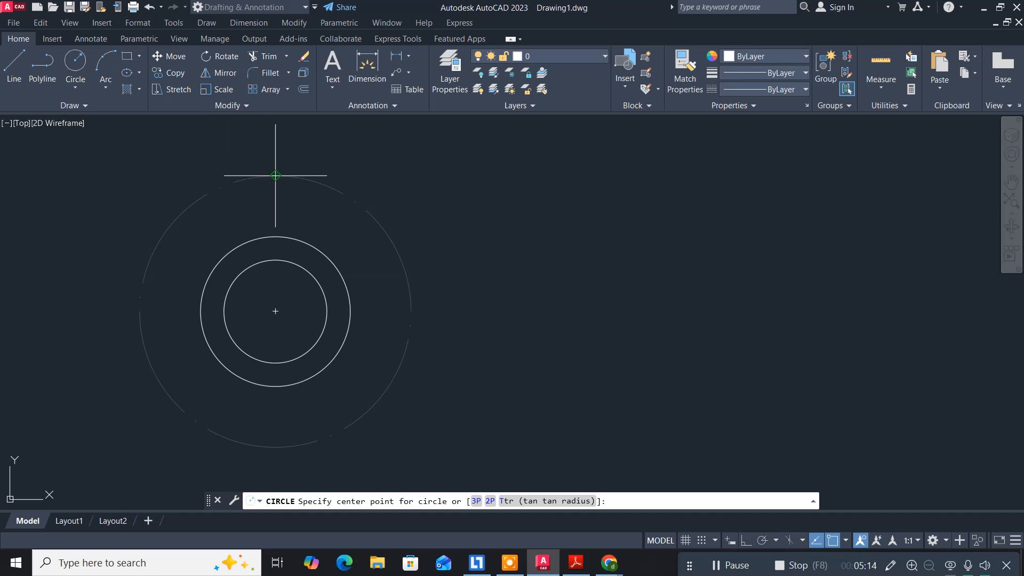
{"action": "left_click", "coordinate": [276, 175]}
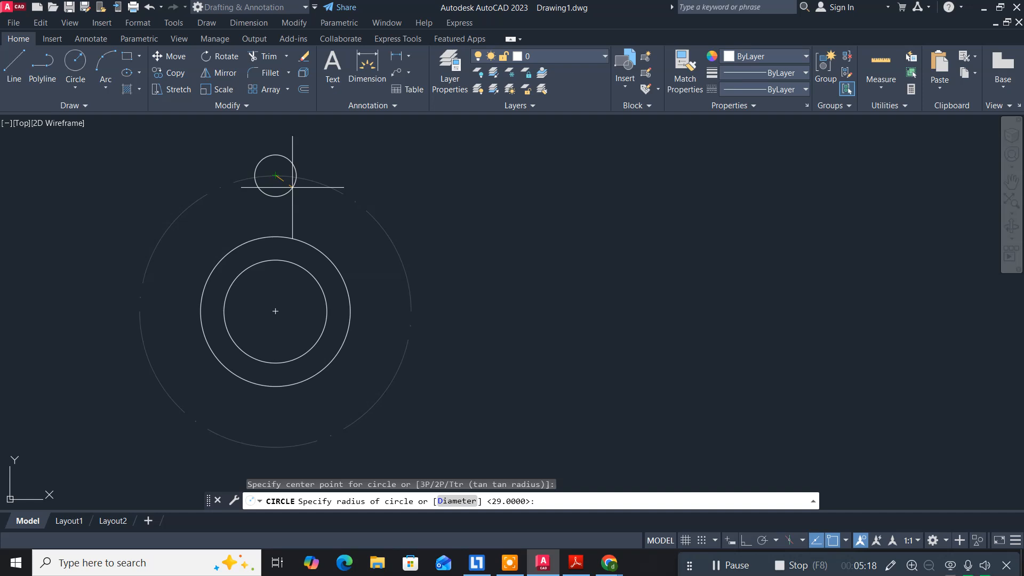
{"action": "type", "text": "d"}
{"action": "key", "text": "Return"}
{"action": "type", "text": "1"}
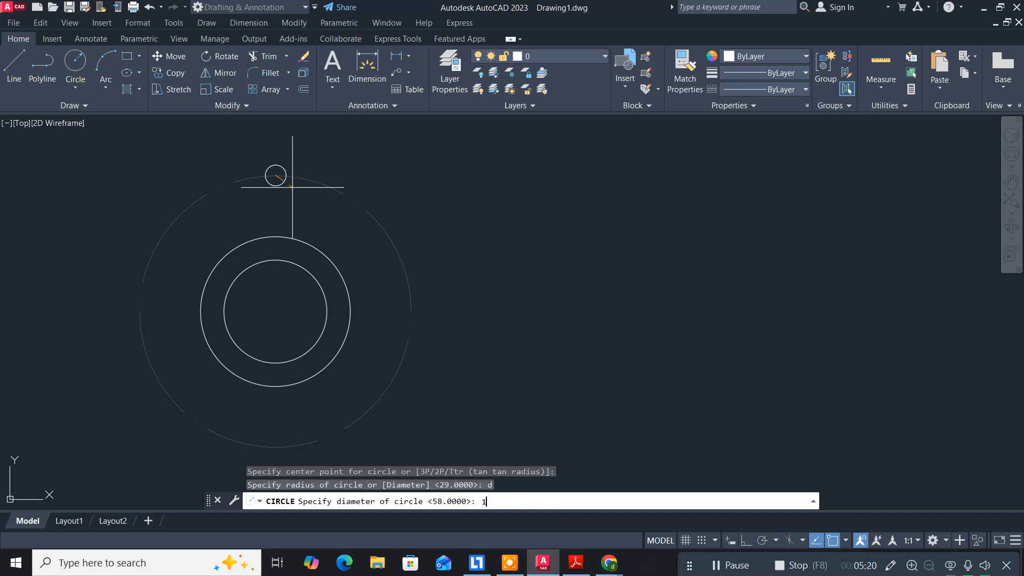
{"action": "type", "text": "4"}
{"action": "key", "text": "Return"}
Check the slot dimensions in the exercise PDF and draw a vertical line from the 14 diameter circle's centre to the innermost circle's top quadrant
{"action": "key", "text": "alt+Tab"}
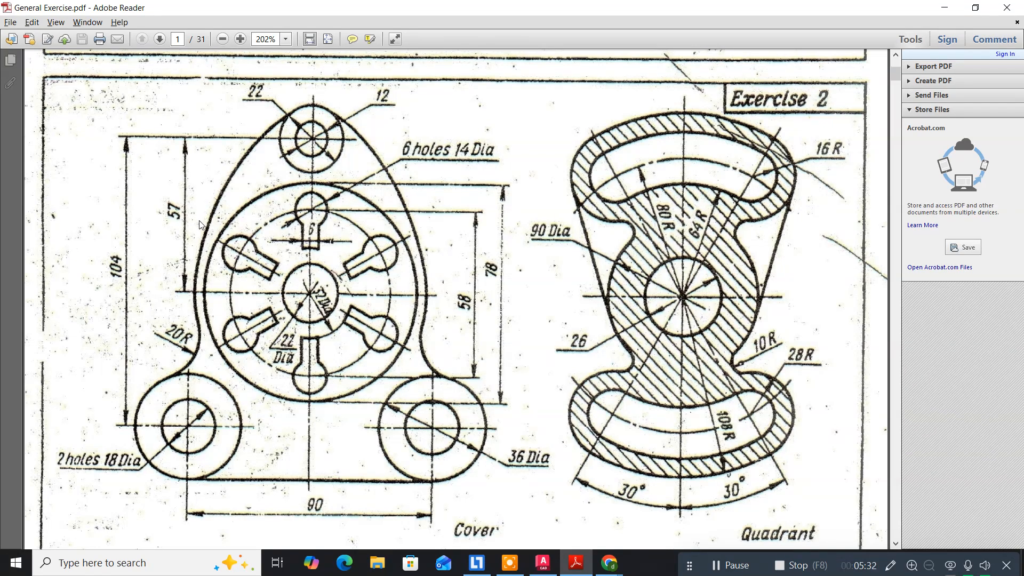
{"action": "key", "text": "alt+Tab"}
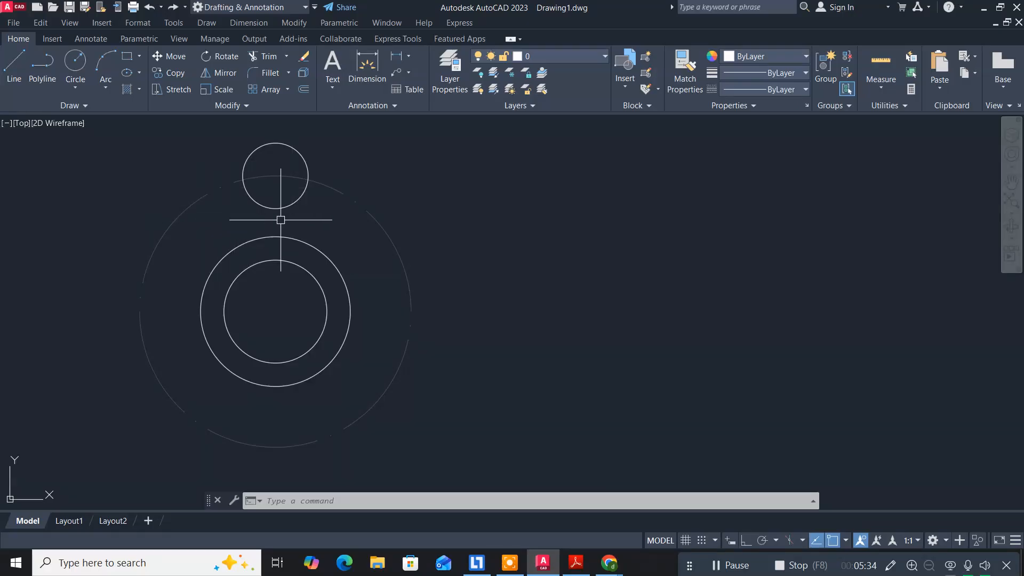
{"action": "scroll", "coordinate": [281, 220], "scroll_direction": "up", "scroll_amount": 1}
{"action": "scroll", "coordinate": [281, 220], "scroll_direction": "up", "scroll_amount": 3}
{"action": "middle_click_drag", "start_coordinate": [281, 220], "coordinate": [265, 272]}
{"action": "scroll", "coordinate": [265, 272], "scroll_direction": "down", "scroll_amount": 2}
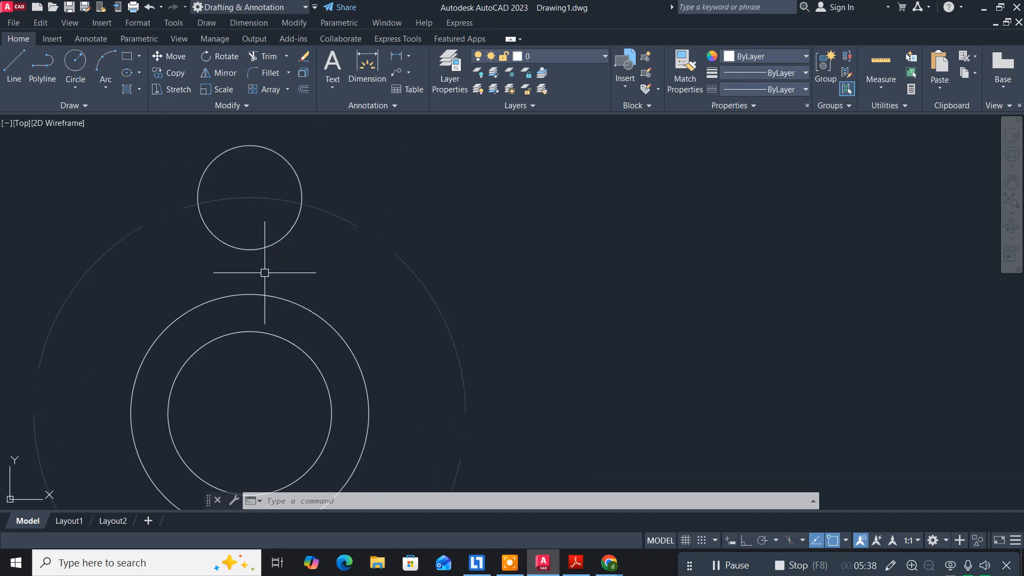
{"action": "left_click", "coordinate": [15, 63]}
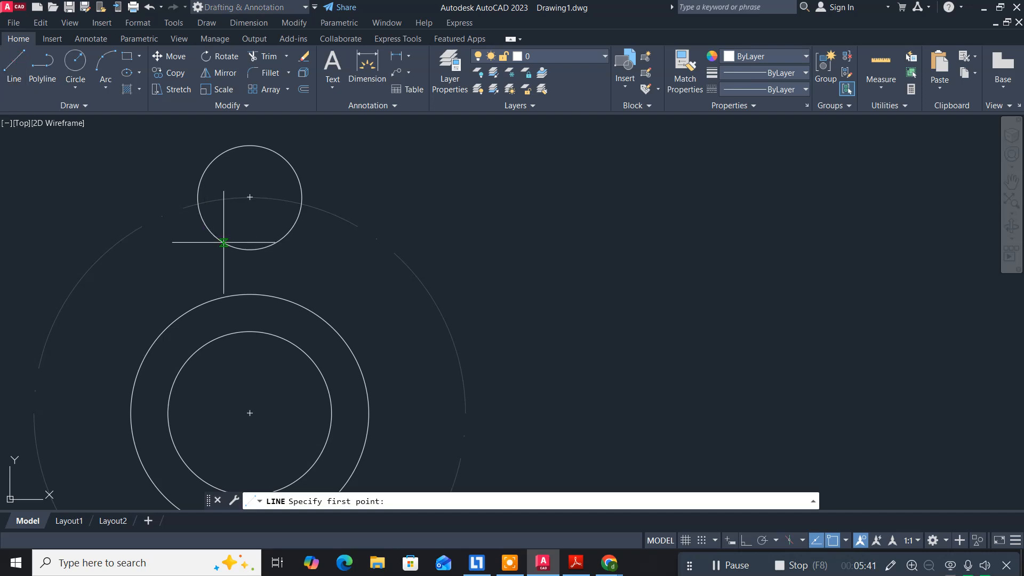
{"action": "left_click", "coordinate": [250, 198]}
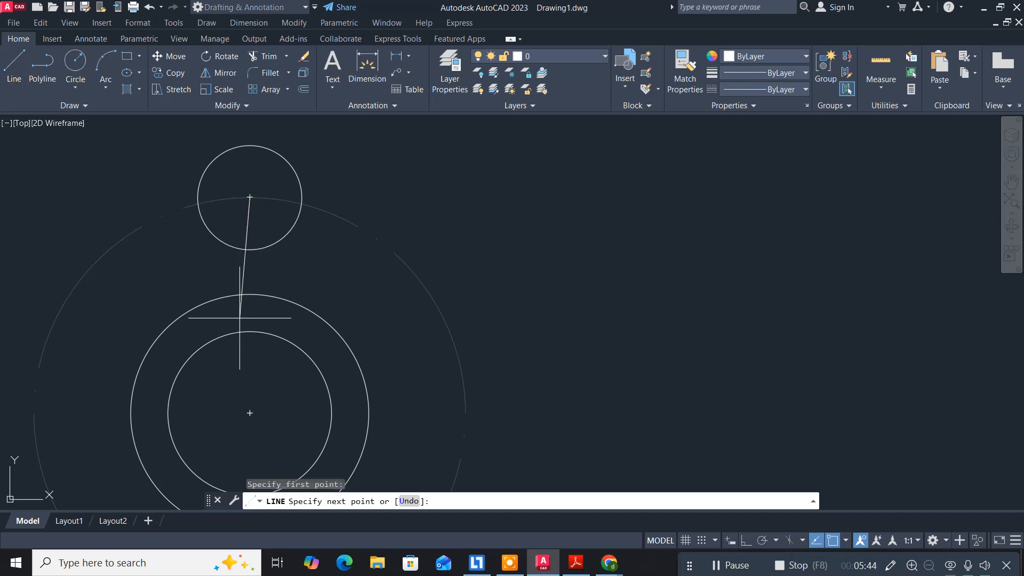
{"action": "left_click", "coordinate": [250, 331]}
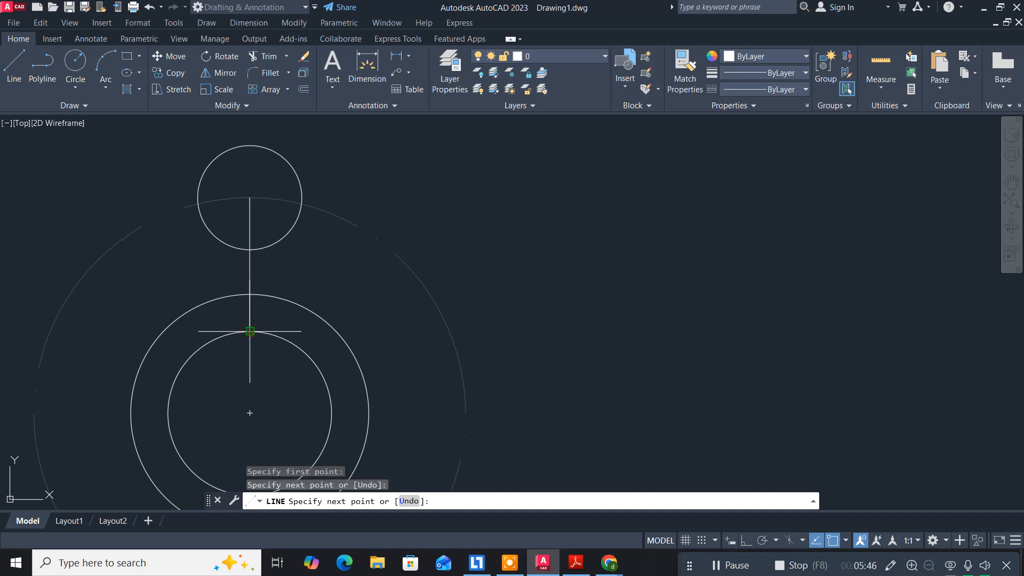
{"action": "key", "text": "Return"}
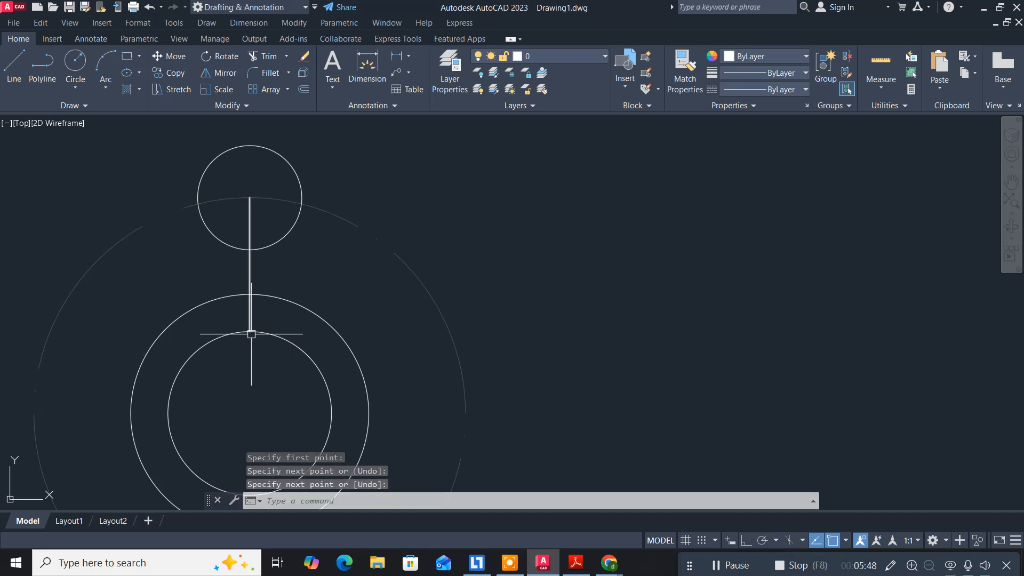
Offset the vertical centre line by 3 to both sides to form the slot's two walls
{"action": "type", "text": "o"}
{"action": "key", "text": "Return"}
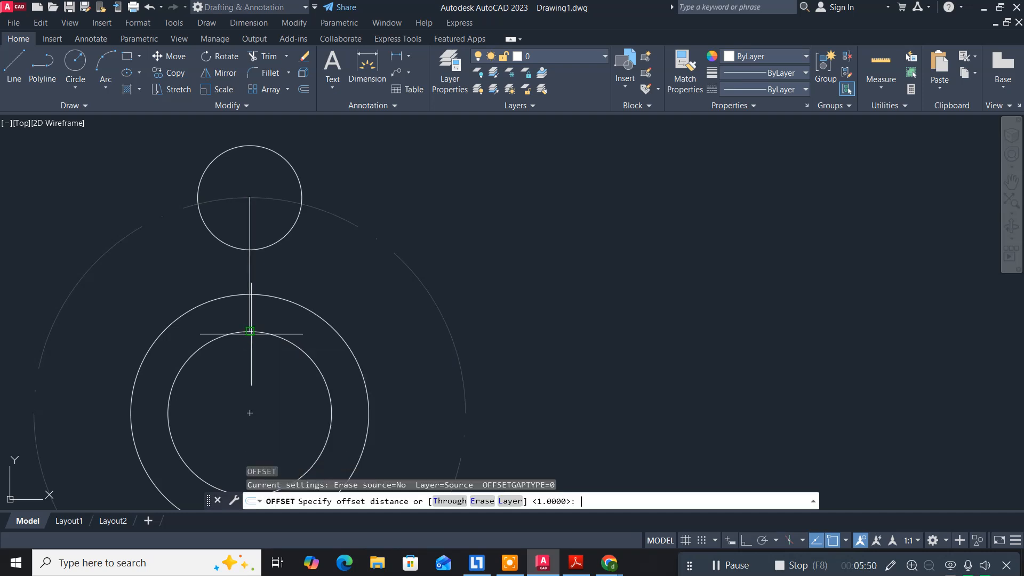
{"action": "type", "text": "3"}
{"action": "key", "text": "Return"}
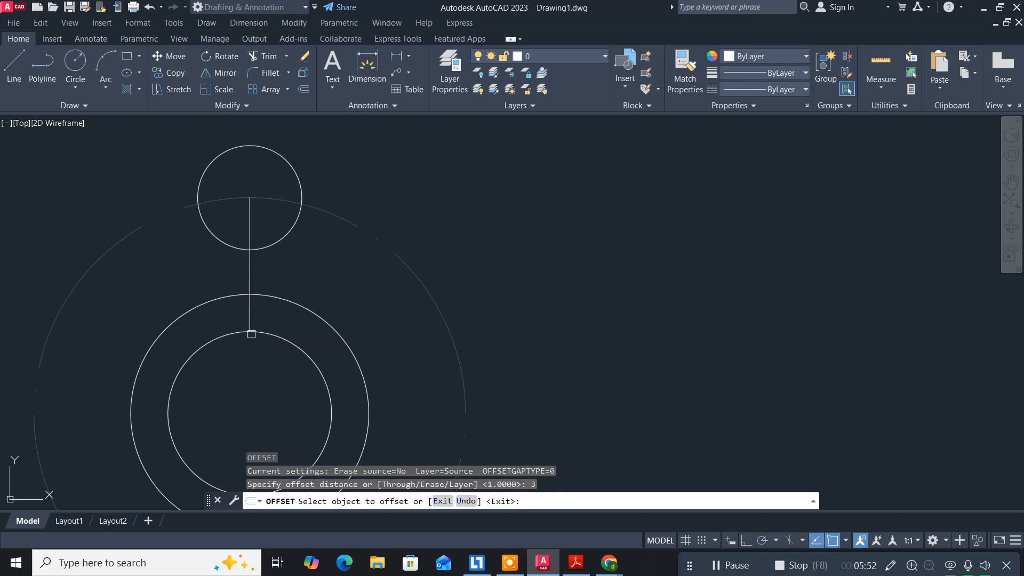
{"action": "left_click", "coordinate": [250, 279]}
{"action": "left_click", "coordinate": [224, 277]}
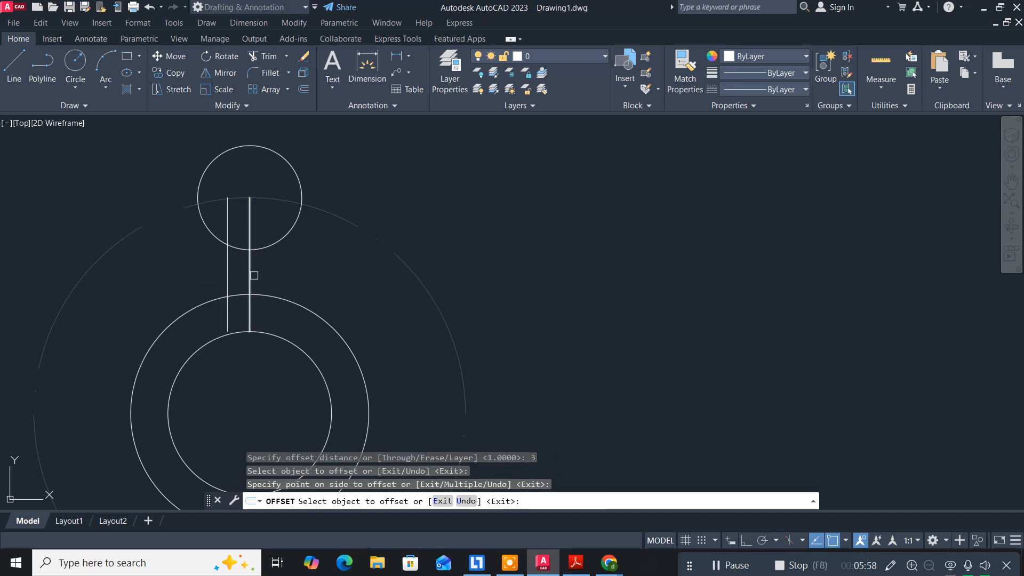
{"action": "left_click", "coordinate": [250, 276]}
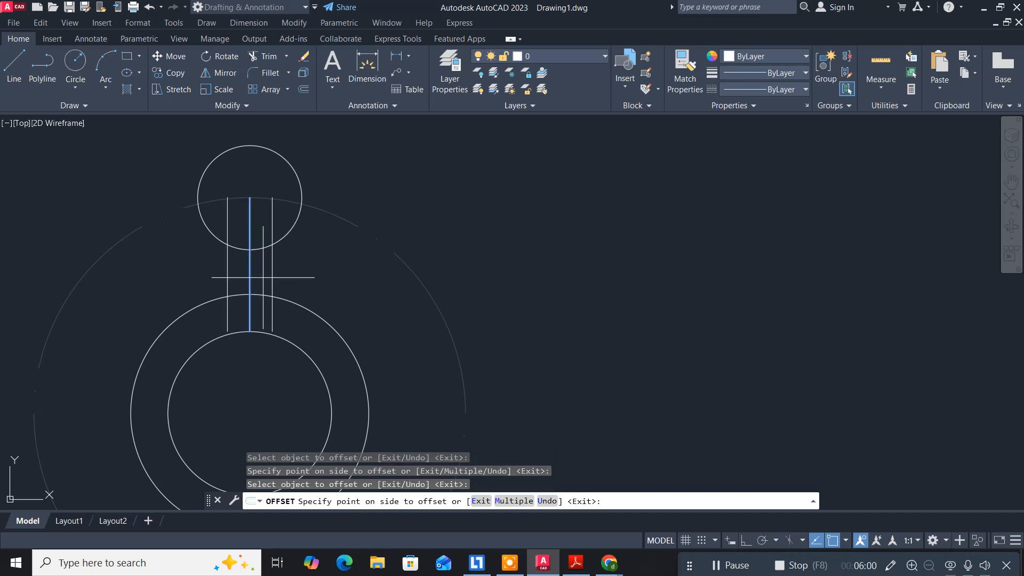
{"action": "left_click", "coordinate": [263, 277]}
{"action": "key", "text": "Escape"}
Erase the original vertical line midway between the two offset slot walls
{"action": "left_click", "coordinate": [255, 275]}
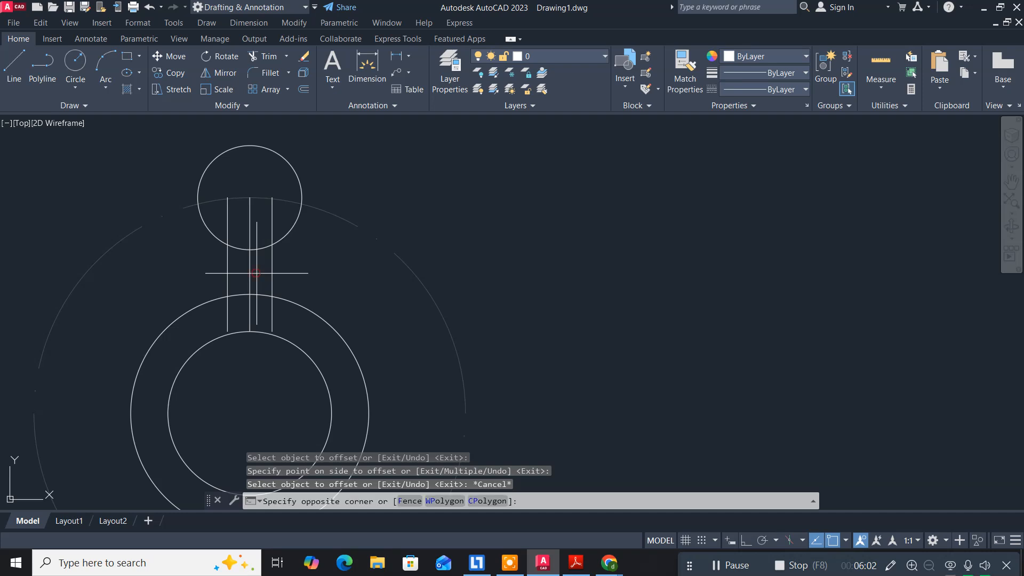
{"action": "left_click", "coordinate": [245, 273]}
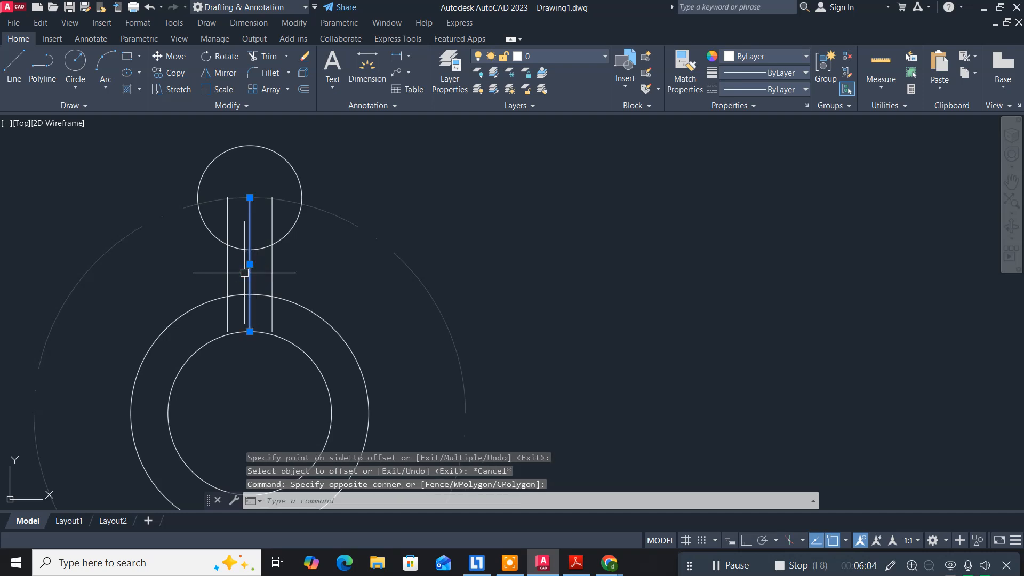
{"action": "key", "text": "Delete"}
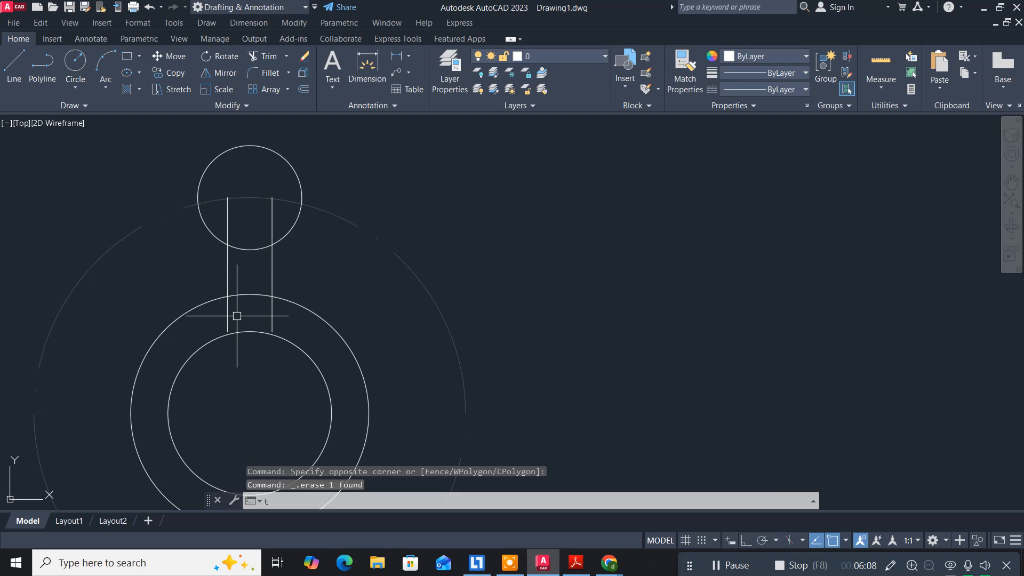
Trim the slot walls and the 14 diameter circle into an open keyhole outline and erase the leftover wall fragments inside the circle
{"action": "type", "text": "TR"}
{"action": "key", "text": "Return"}
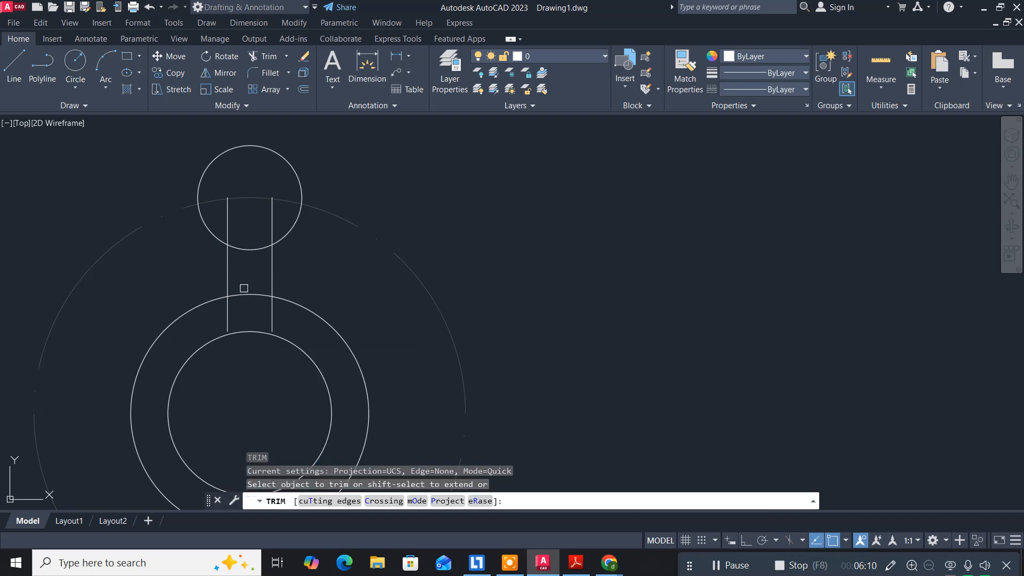
{"action": "left_click", "coordinate": [239, 306]}
{"action": "key", "text": "Return"}
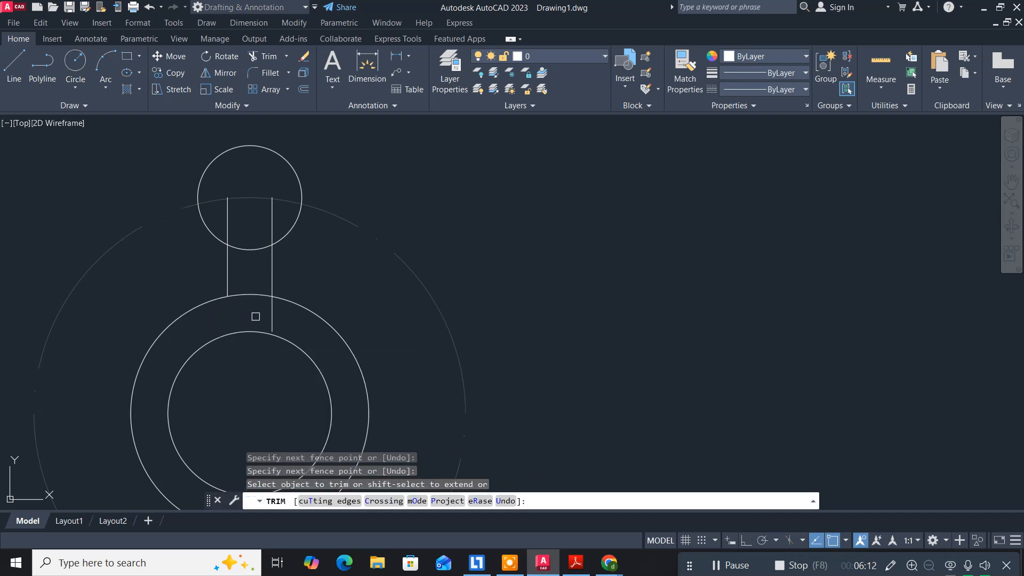
{"action": "key", "text": "Return"}
{"action": "left_click", "coordinate": [250, 261]}
{"action": "key", "text": "Return"}
{"action": "left_click", "coordinate": [279, 209]}
{"action": "key", "text": "Return"}
{"action": "left_click", "coordinate": [246, 219]}
{"action": "key", "text": "Return"}
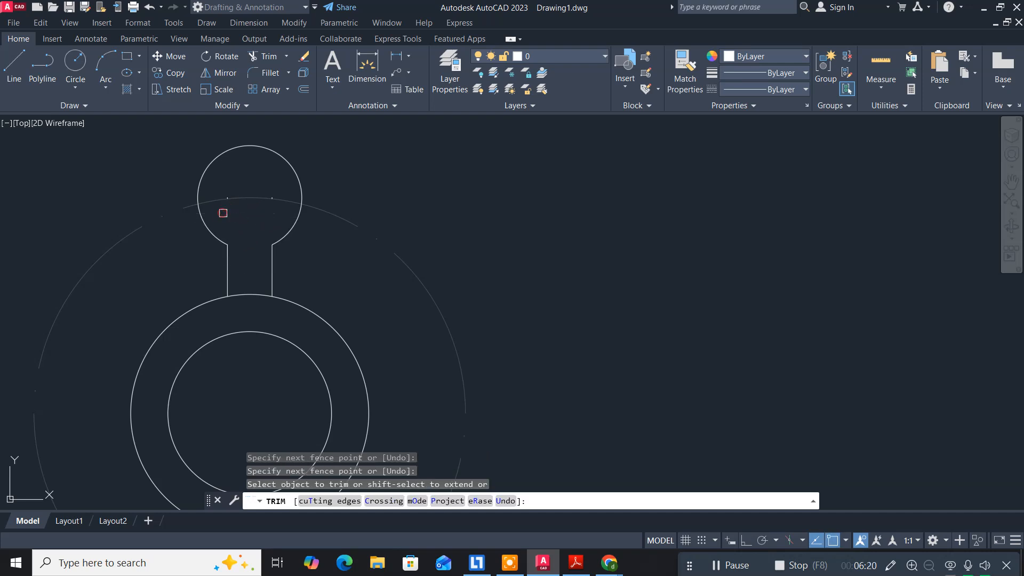
{"action": "key", "text": "Escape"}
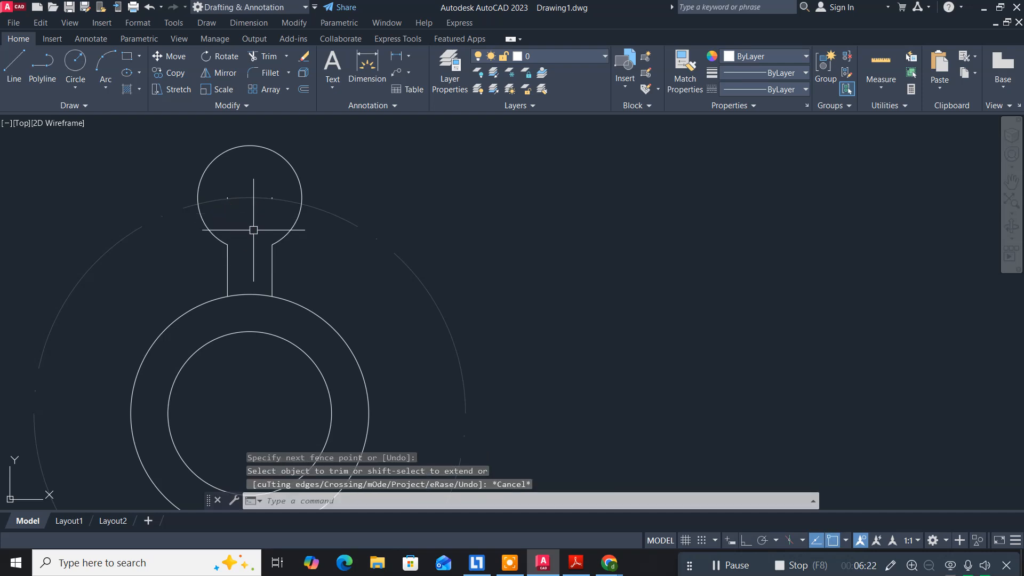
{"action": "left_click", "coordinate": [271, 197]}
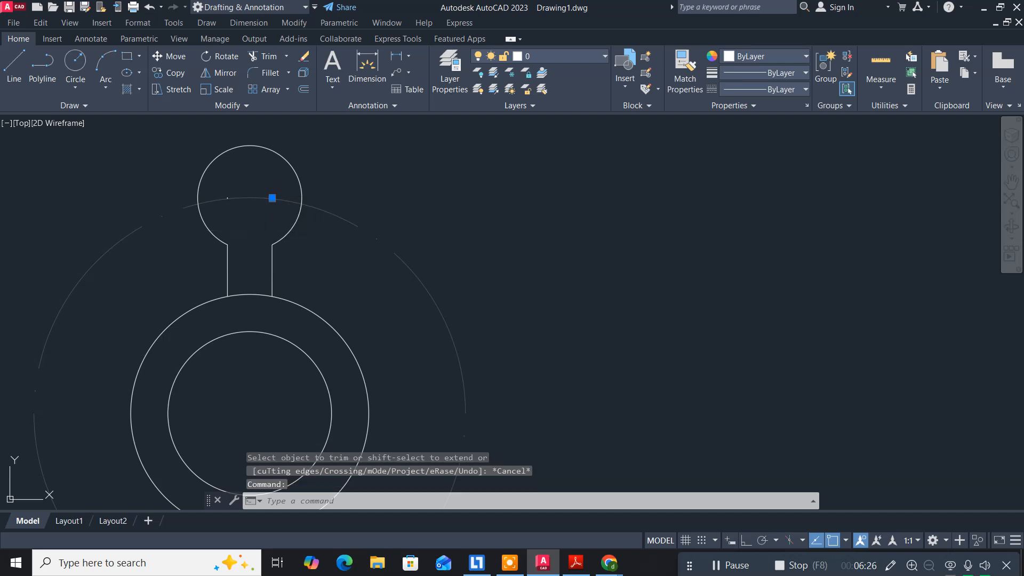
{"action": "key", "text": "Delete"}
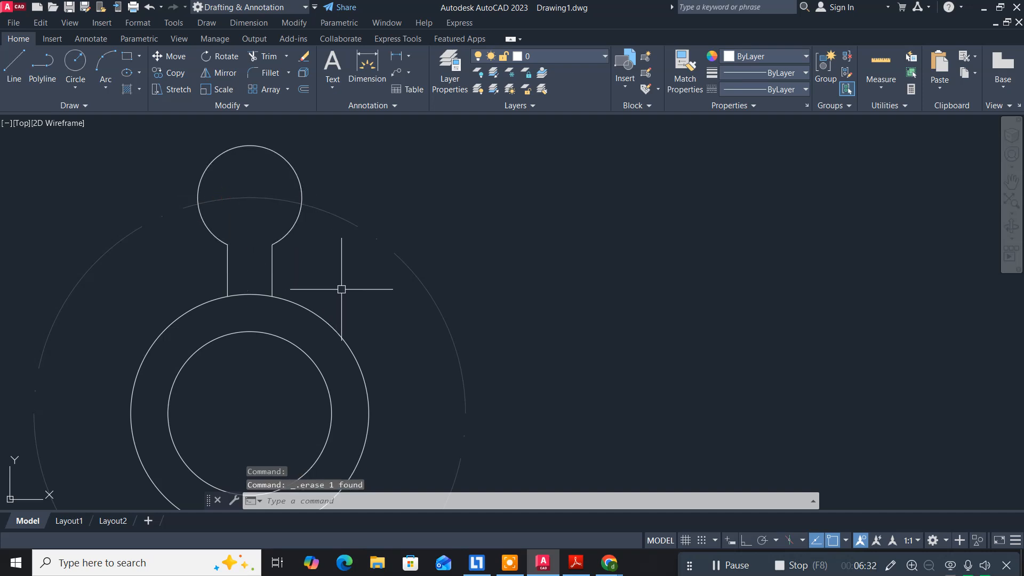
Trim away the middle concentric circle outside the slot, keeping only the short arc that closes the keyhole's inner end
{"action": "type", "text": "TR"}
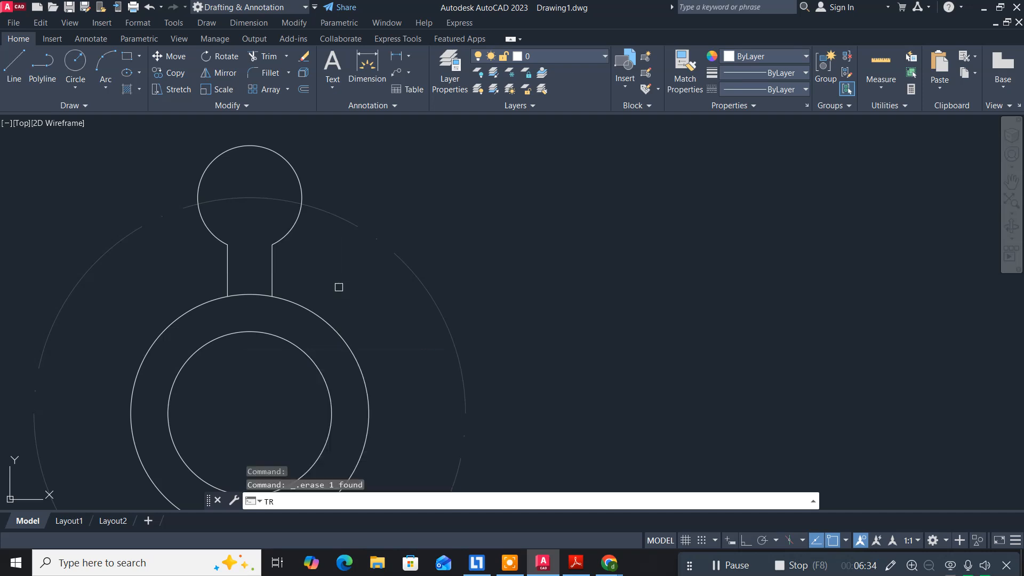
{"action": "key", "text": "Return"}
{"action": "left_click", "coordinate": [321, 313]}
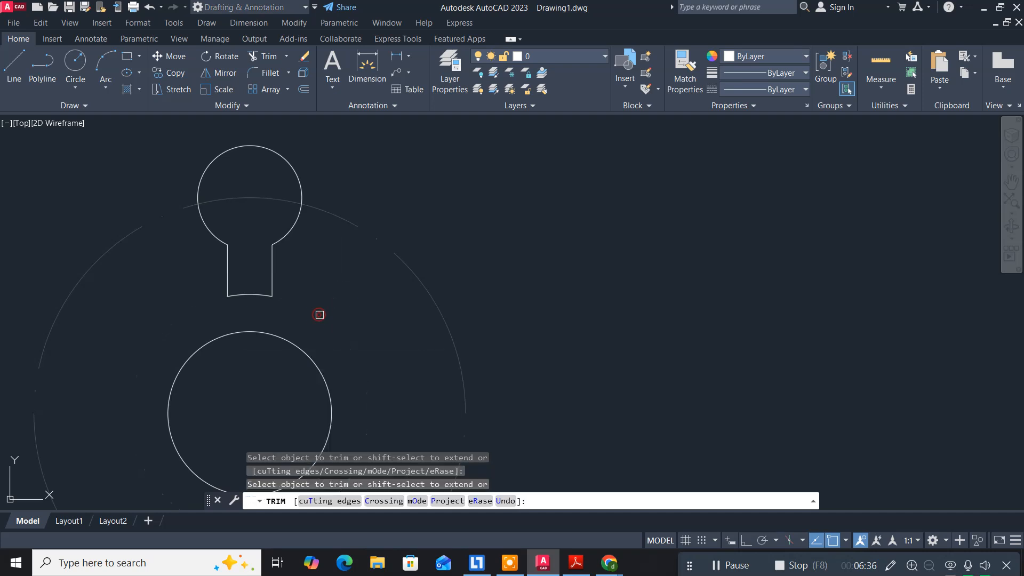
{"action": "key", "text": "Escape"}
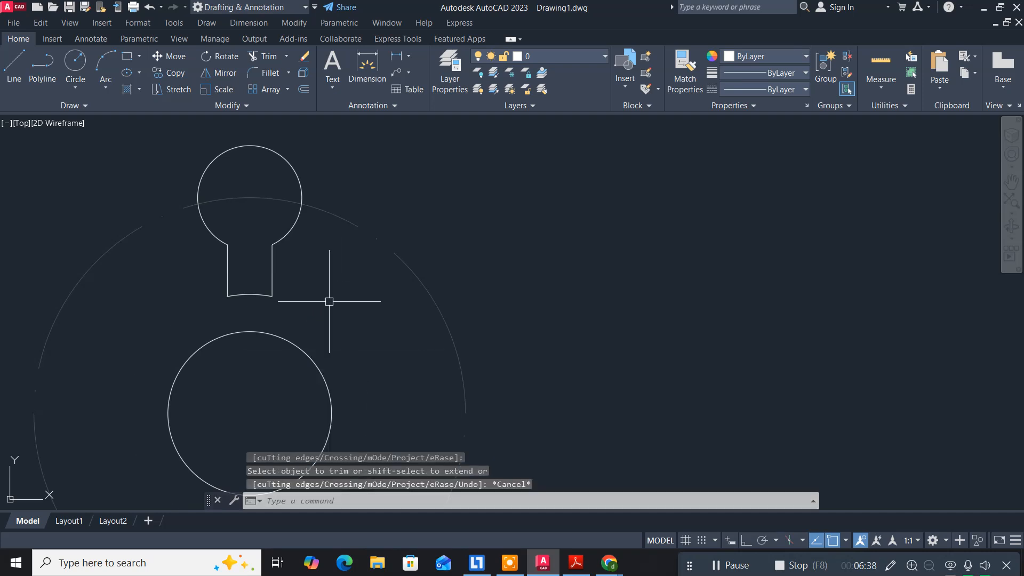
Check the slot pattern in the exercise PDF and create a polar array of the keyhole slot around the central circle's centre with 6 items over 360 degrees
{"action": "key", "text": "alt+Tab"}
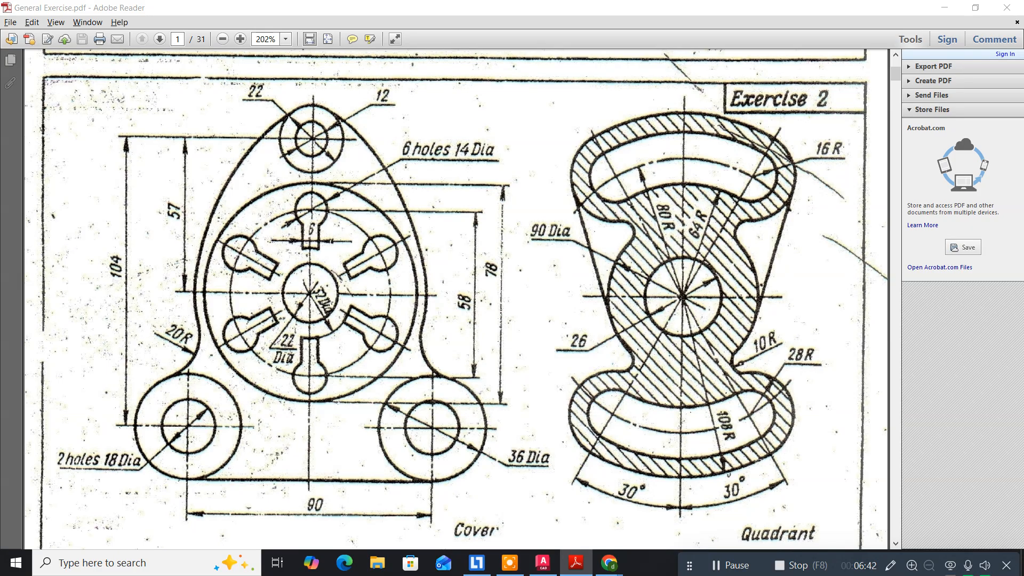
{"action": "key", "text": "alt+Tab"}
{"action": "scroll", "coordinate": [329, 304], "scroll_direction": "down", "scroll_amount": 3}
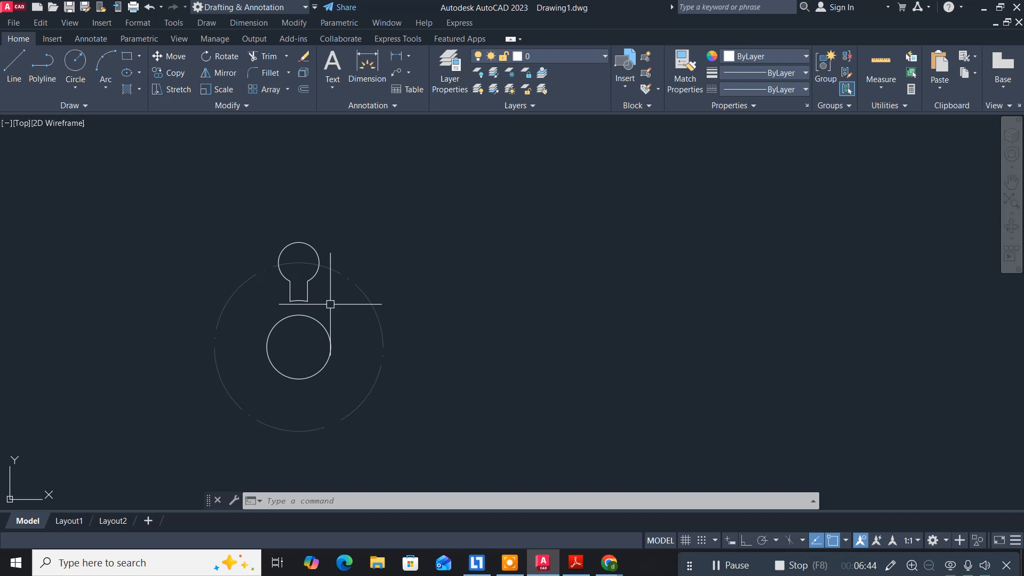
{"action": "middle_click_drag", "start_coordinate": [330, 304], "coordinate": [315, 274]}
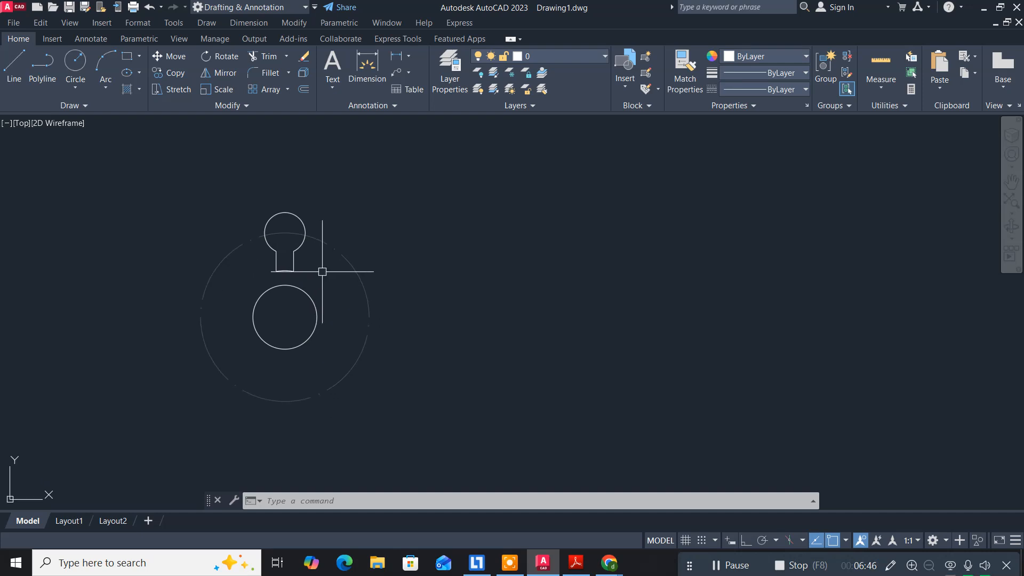
{"action": "scroll", "coordinate": [322, 271], "scroll_direction": "up", "scroll_amount": 2}
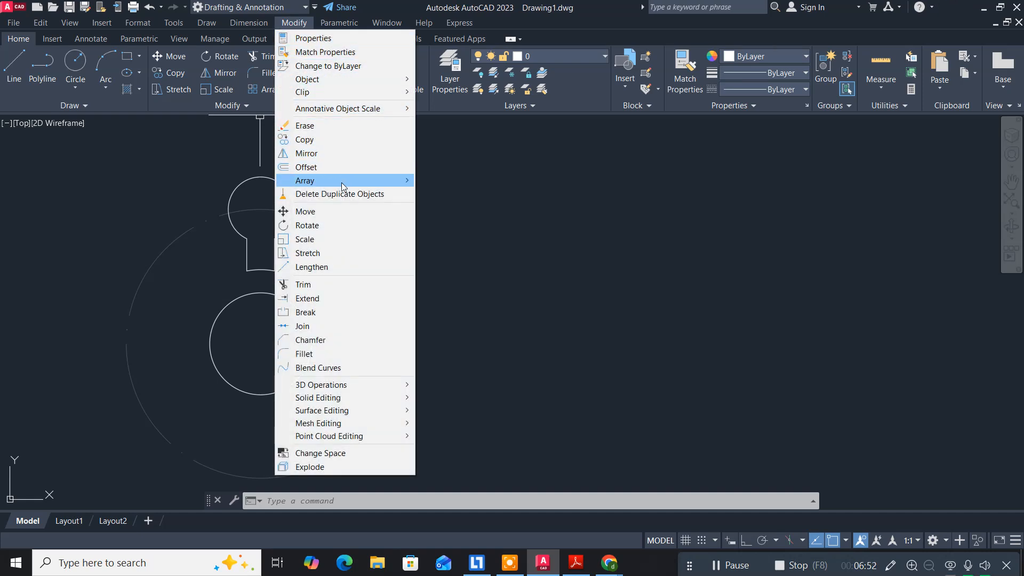
{"action": "mouse_move", "coordinate": [342, 182]}
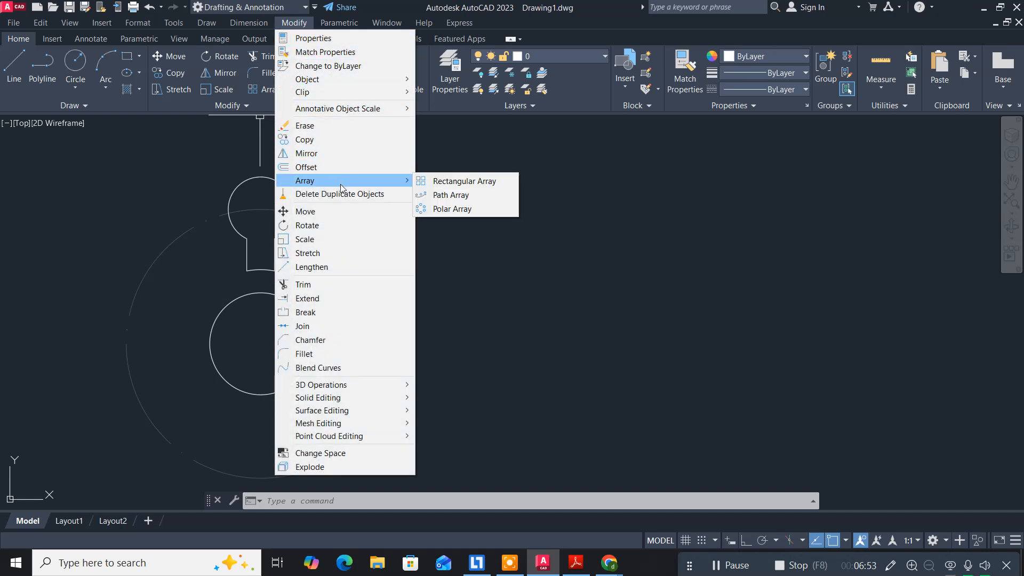
{"action": "left_click", "coordinate": [465, 210]}
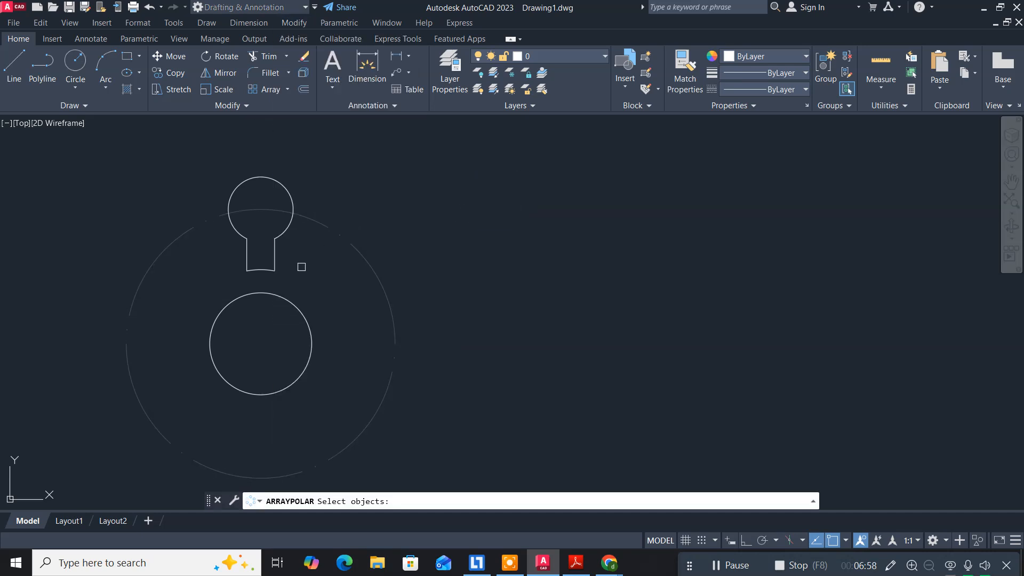
{"action": "left_click", "coordinate": [291, 273]}
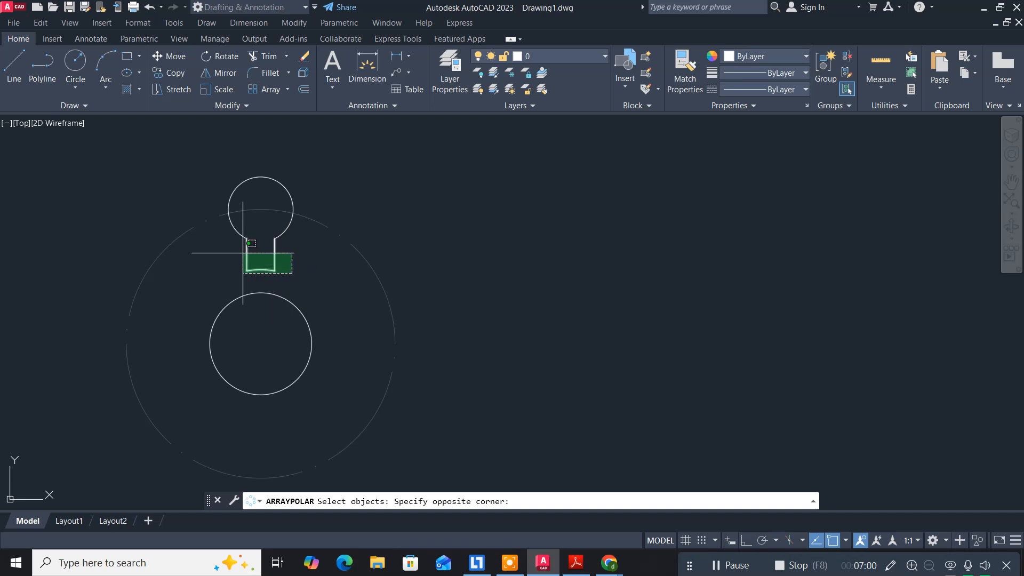
{"action": "left_click", "coordinate": [230, 231]}
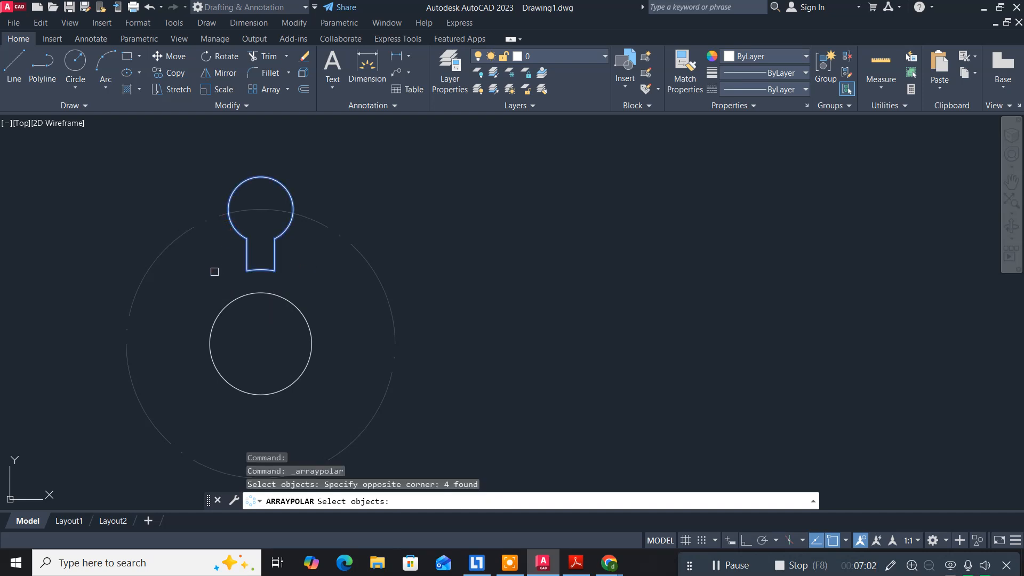
{"action": "key", "text": "Return"}
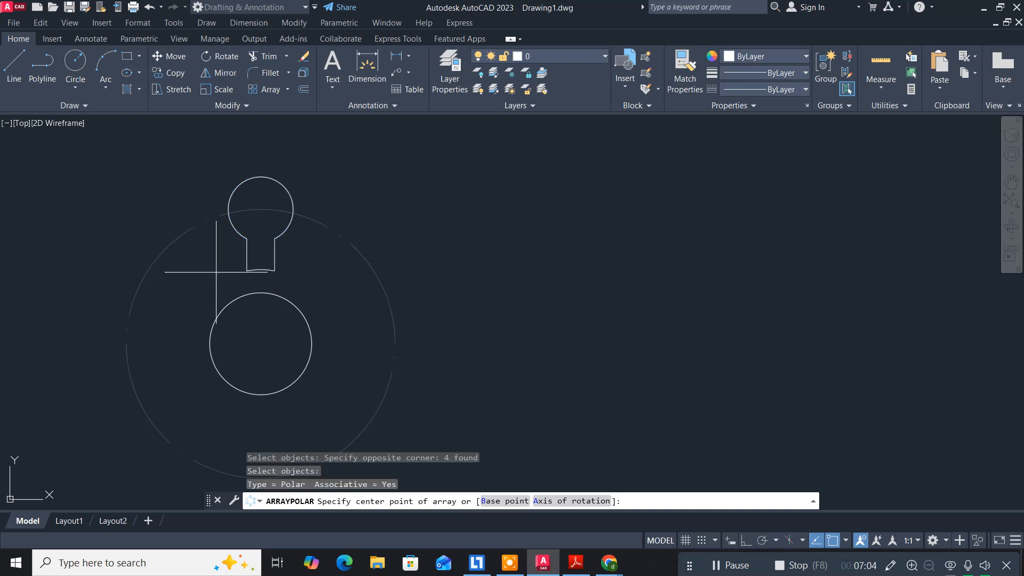
{"action": "left_click", "coordinate": [261, 344]}
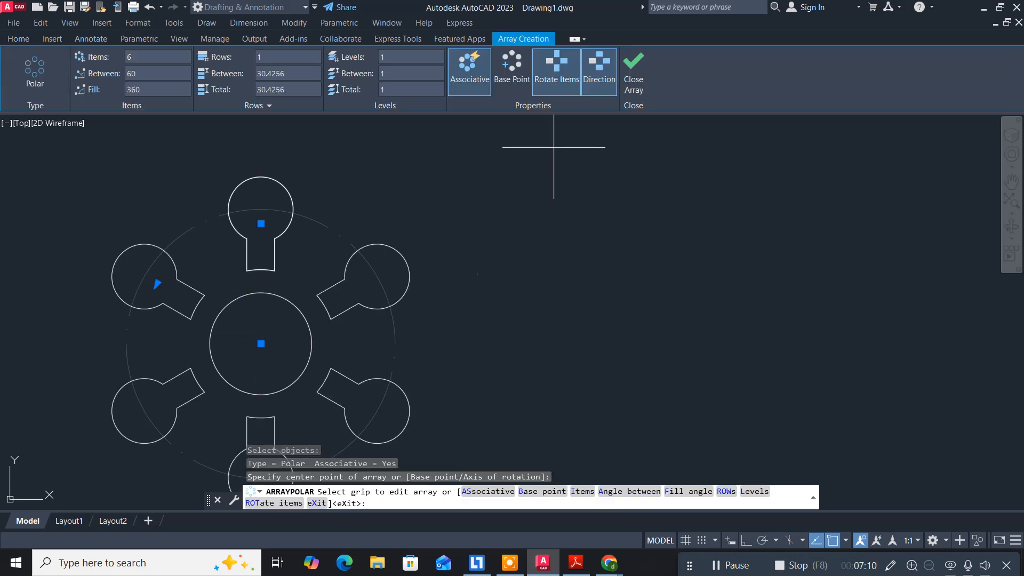
{"action": "left_click", "coordinate": [634, 76]}
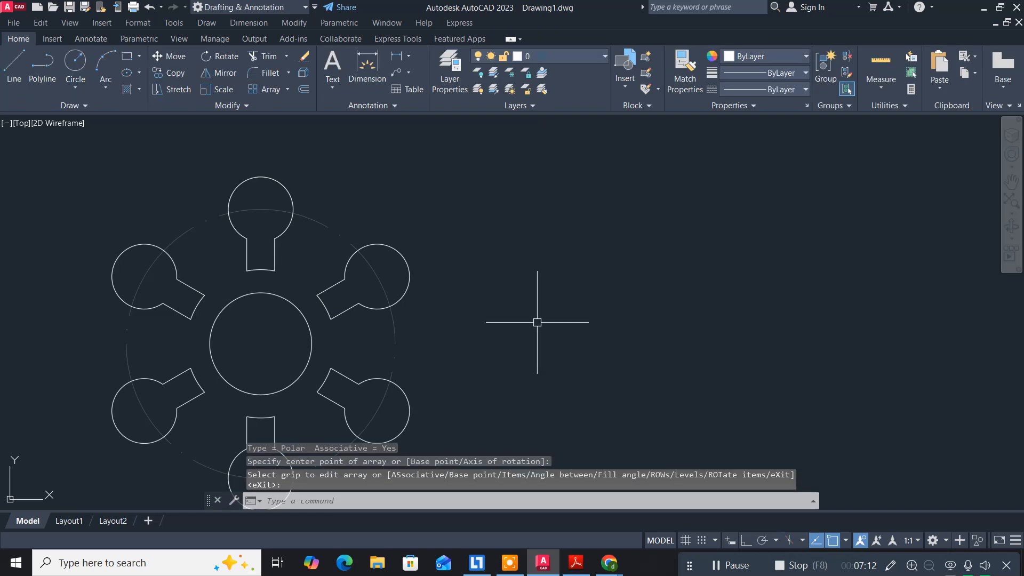
{"action": "mouse_move", "coordinate": [537, 320]}
{"action": "middle_mouse_down"}
{"action": "mouse_move", "coordinate": [583, 277]}
{"action": "mouse_move", "coordinate": [501, 302]}
{"action": "middle_mouse_up"}
{"action": "scroll", "coordinate": [583, 277], "scroll_direction": "down", "scroll_amount": 2}
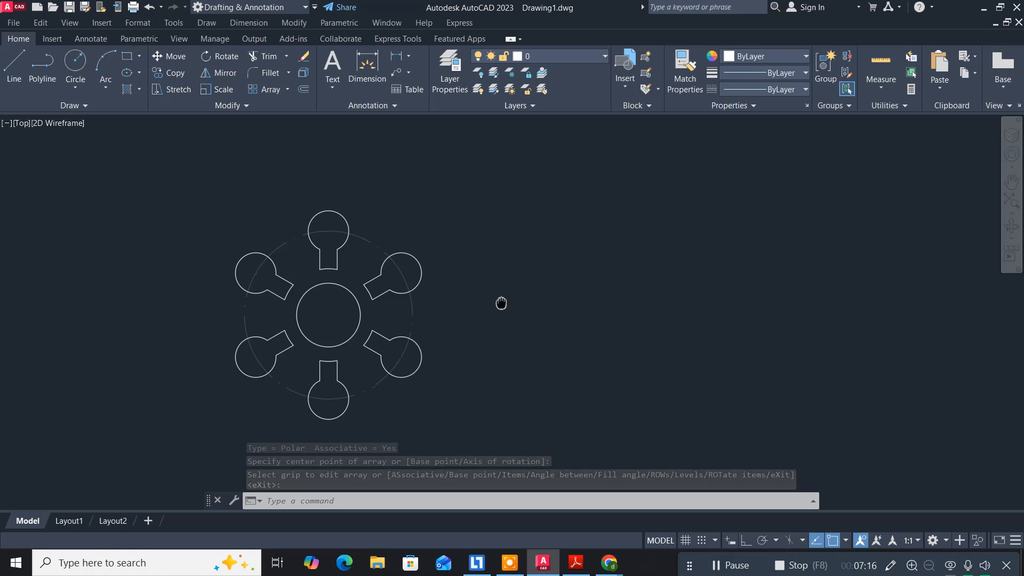
Check the cover's outer ring size in the exercise PDF and draw a 78 diameter circle concentric with the central circle
{"action": "key", "text": "alt+Tab"}
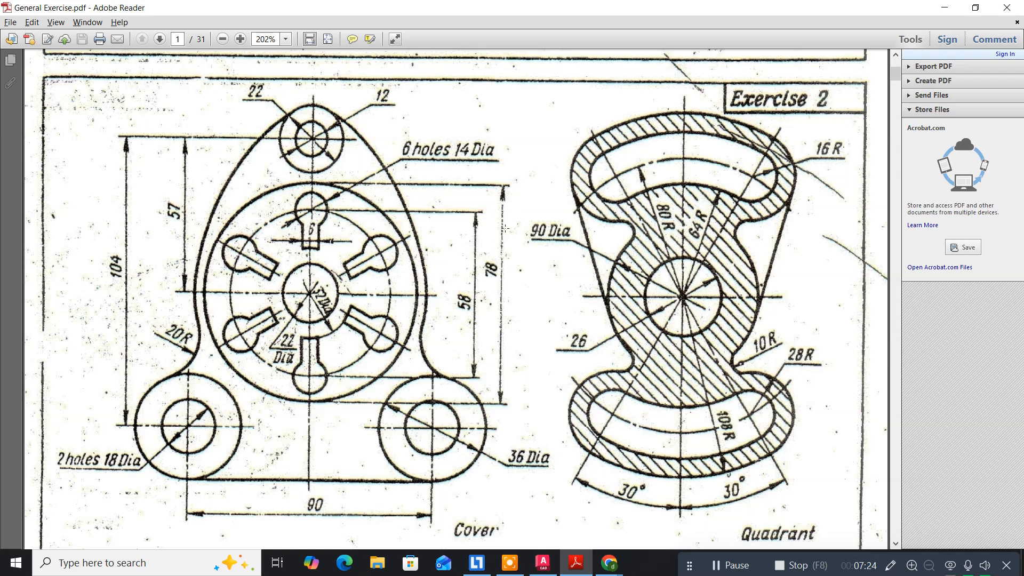
{"action": "key", "text": "alt+Tab"}
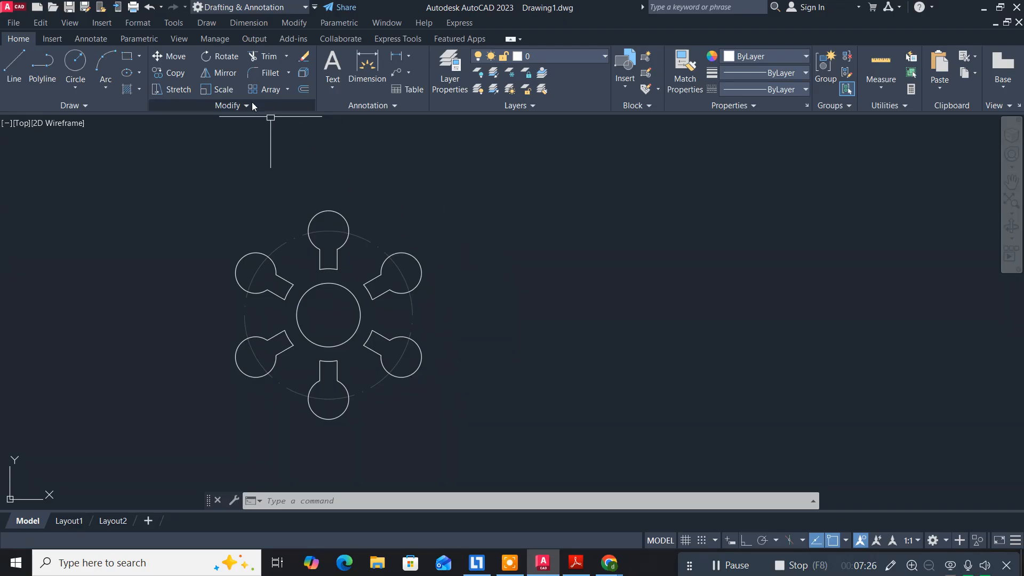
{"action": "left_click", "coordinate": [75, 61]}
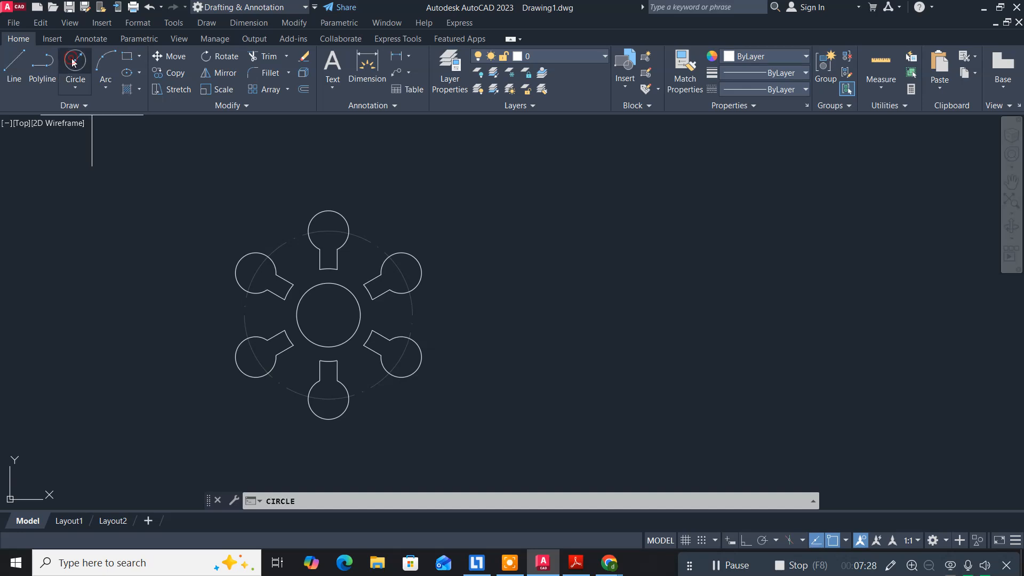
{"action": "left_click", "coordinate": [329, 315]}
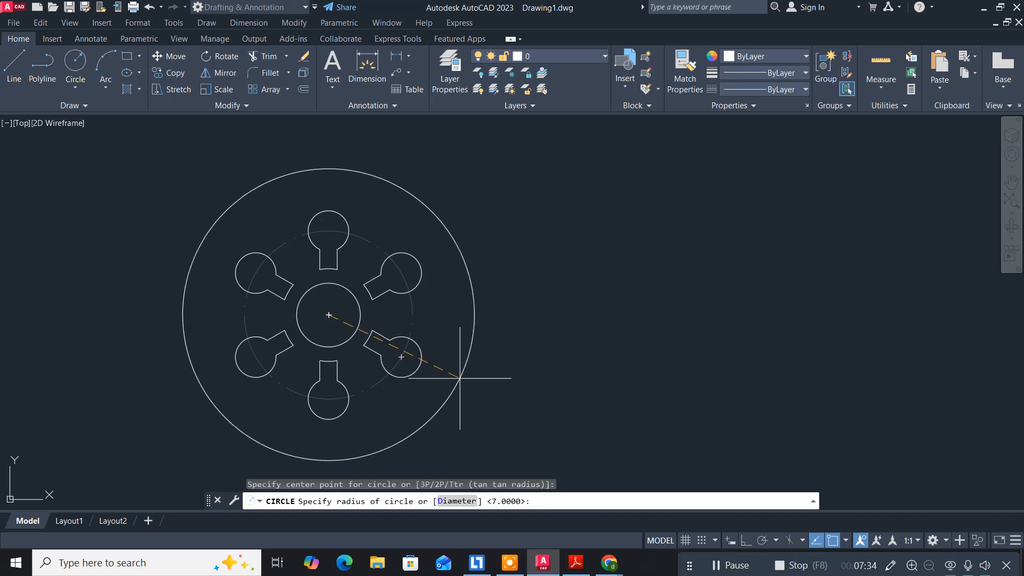
{"action": "type", "text": "d"}
{"action": "key", "text": "Return"}
{"action": "type", "text": "78"}
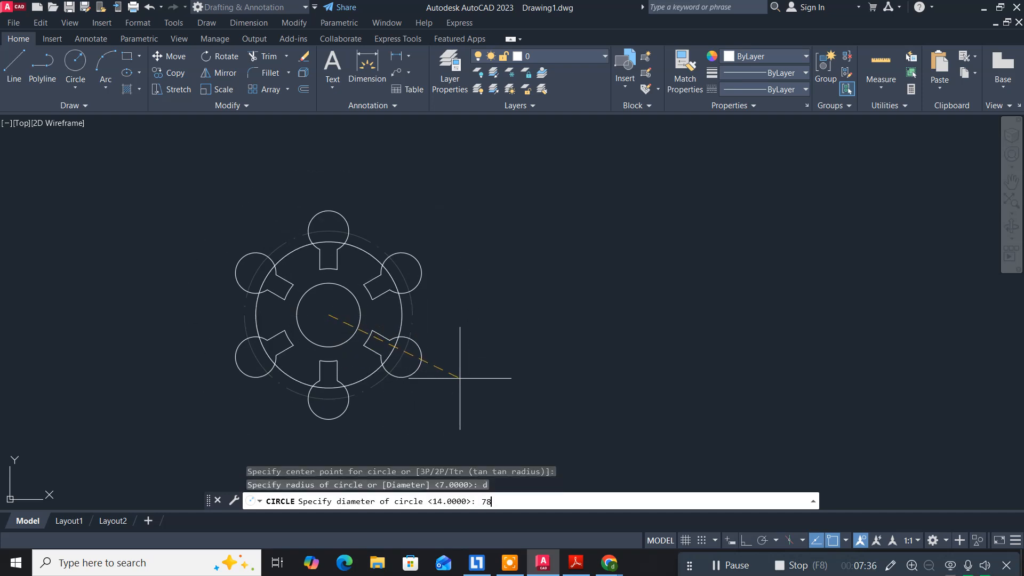
{"action": "key", "text": "Return"}
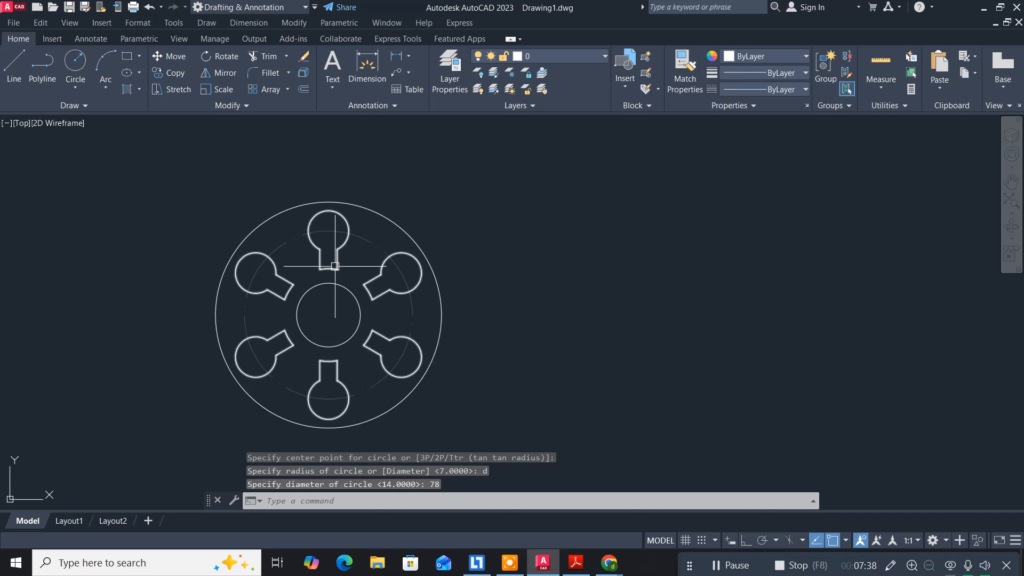
Check the top hole's size in the exercise PDF and draw a 12 diameter circle at the central circle's centre
{"action": "middle_click_drag", "start_coordinate": [180, 311], "coordinate": [174, 278]}
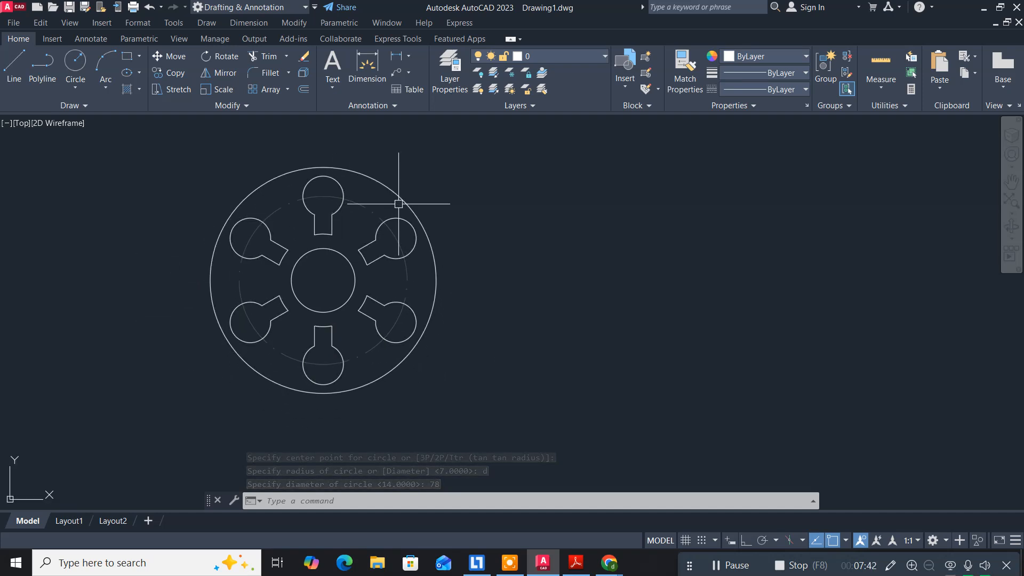
{"action": "key", "text": "alt+Tab"}
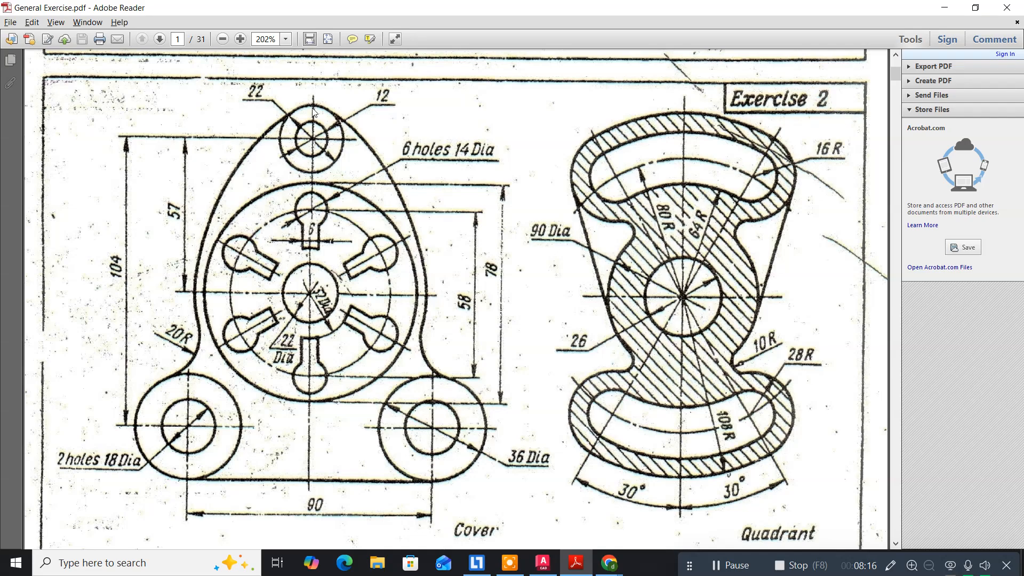
{"action": "key", "text": "alt+Tab"}
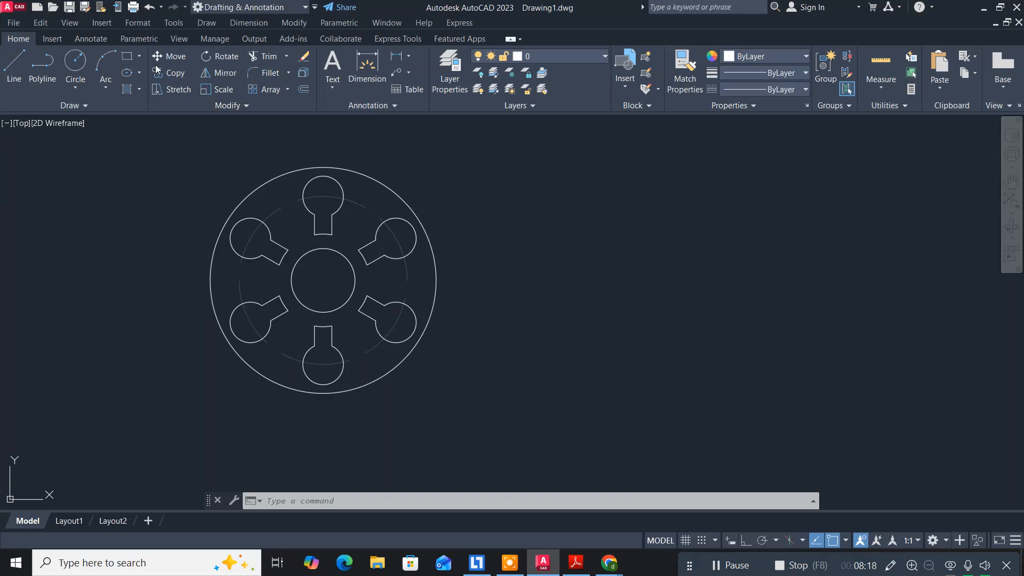
{"action": "left_click", "coordinate": [75, 62]}
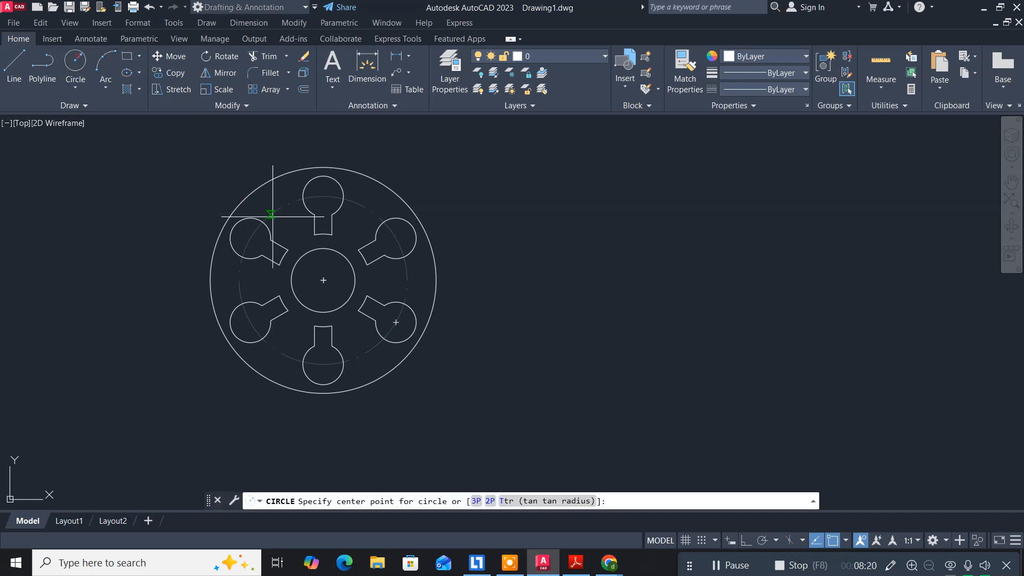
{"action": "left_click", "coordinate": [324, 280]}
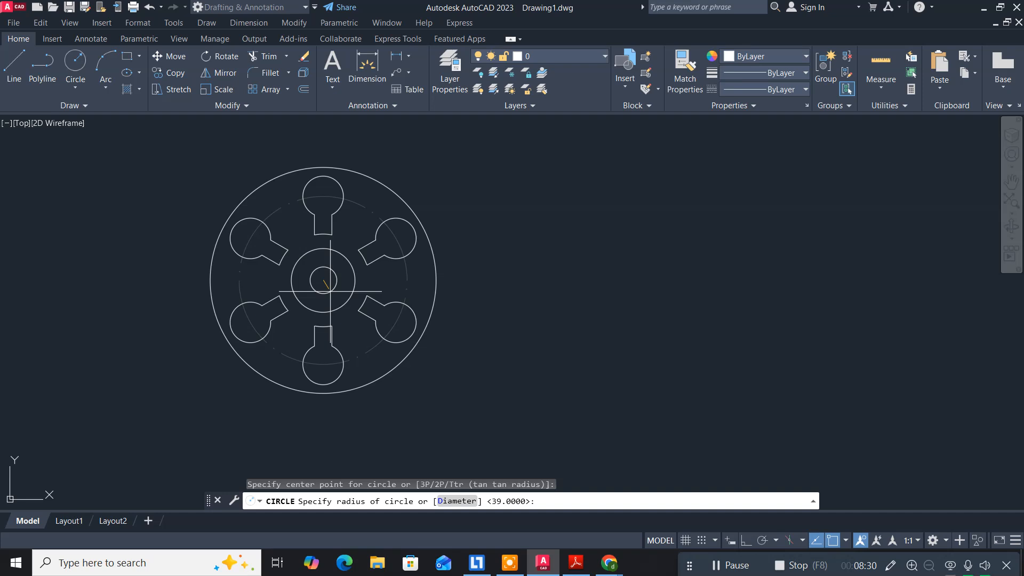
{"action": "type", "text": "d"}
{"action": "key", "text": "Return"}
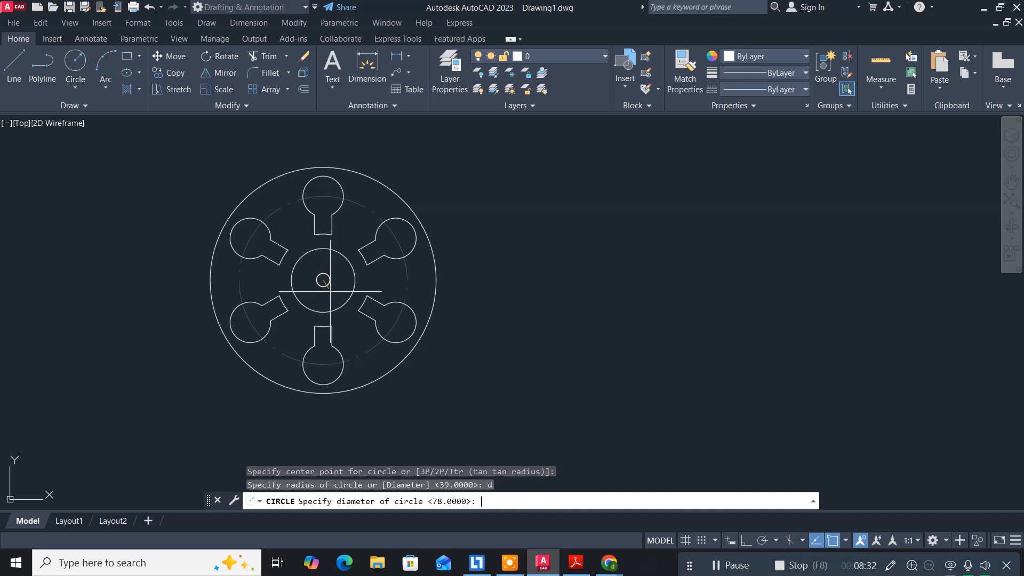
{"action": "type", "text": "12"}
{"action": "key", "text": "Return"}
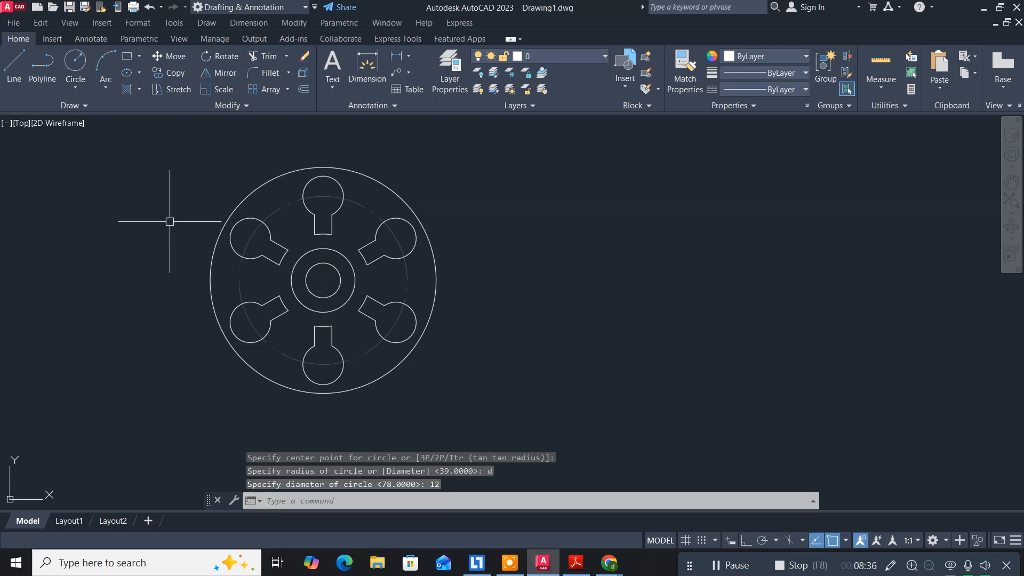
Try to move the 12 diameter circle 47 units upward from the central circle's centre
{"action": "middle_click_drag", "start_coordinate": [165, 222], "coordinate": [130, 282]}
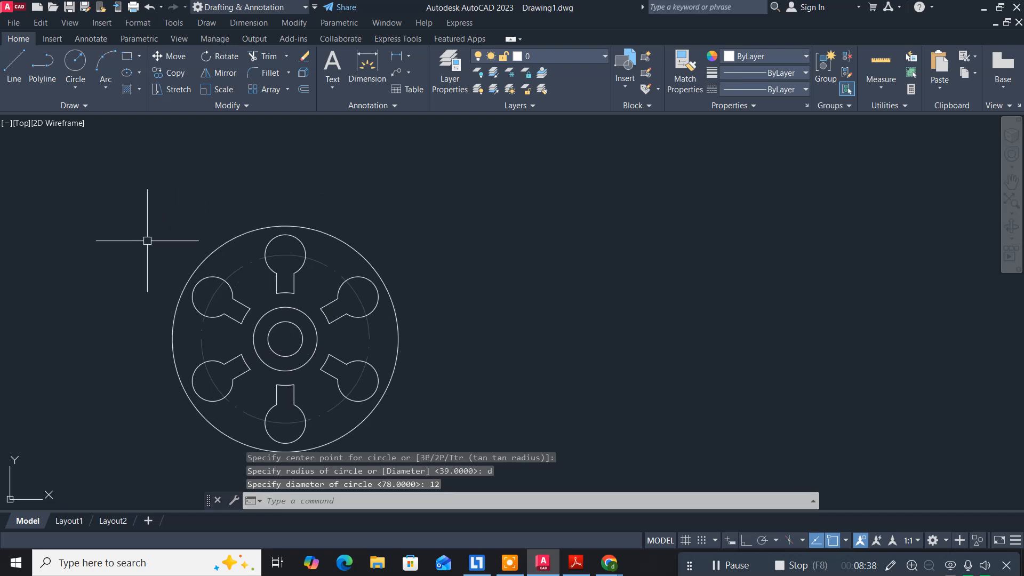
{"action": "type", "text": "m"}
{"action": "key", "text": "Return"}
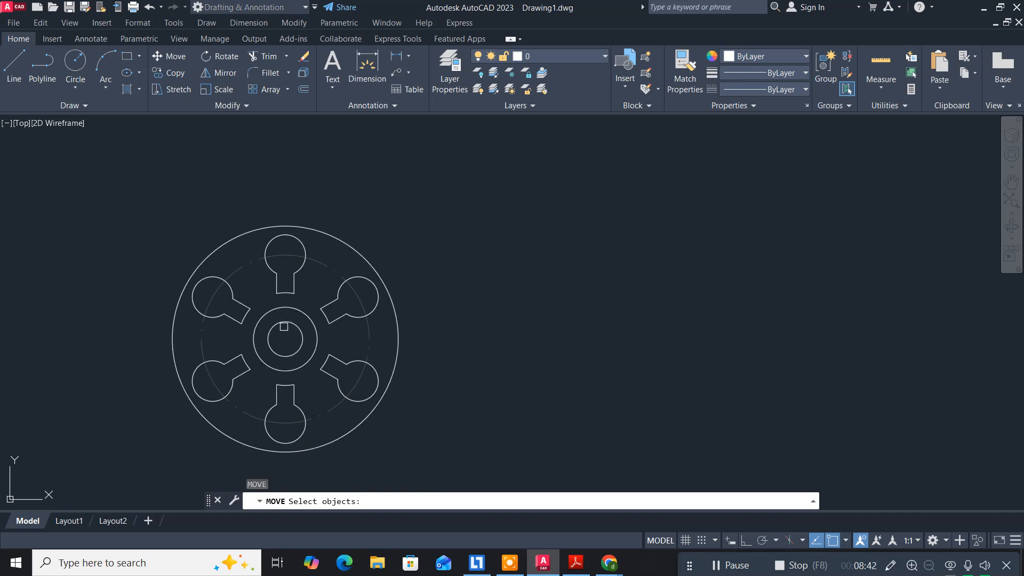
{"action": "left_click", "coordinate": [278, 322]}
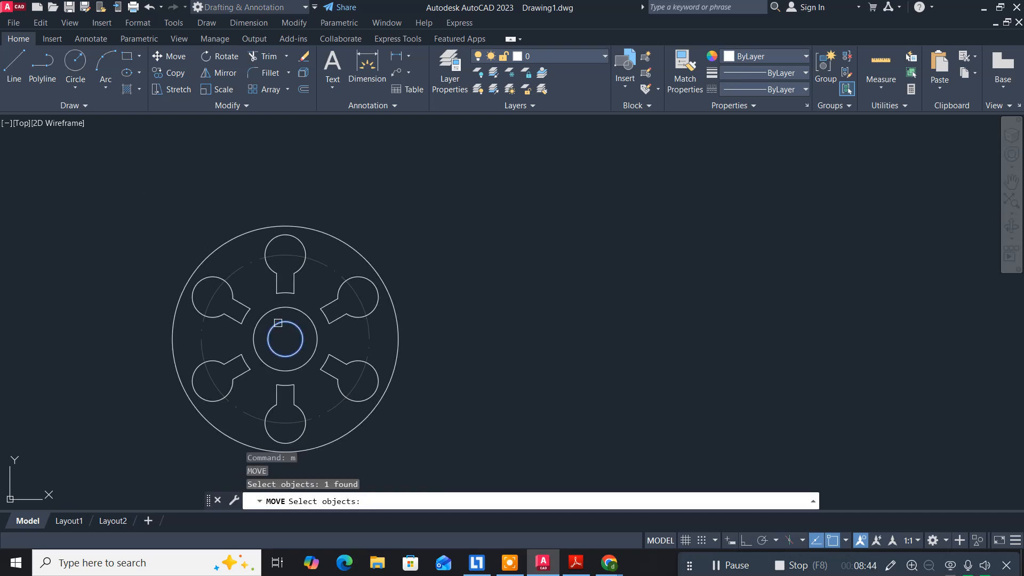
{"action": "key", "text": "Return"}
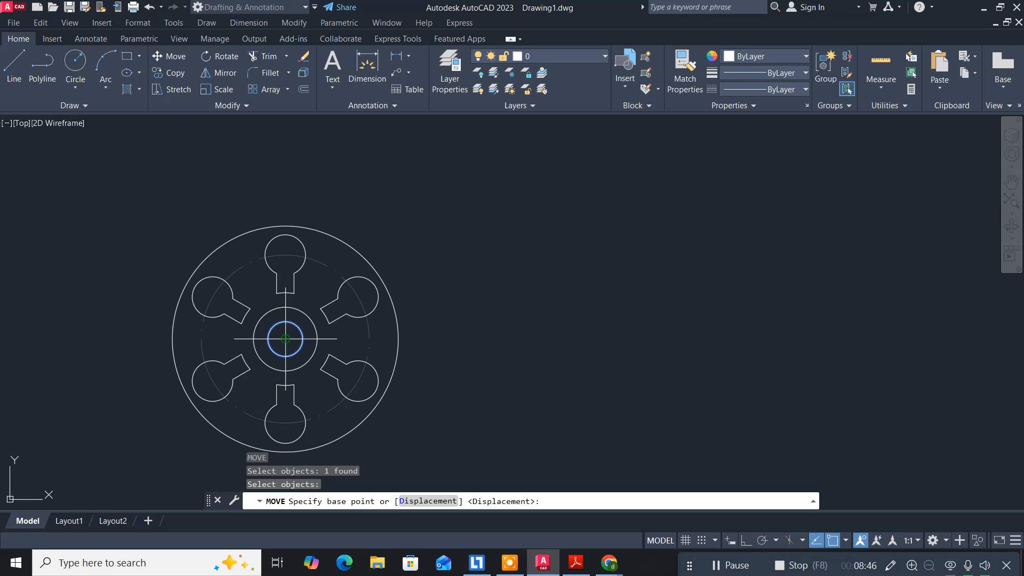
{"action": "left_click", "coordinate": [285, 339]}
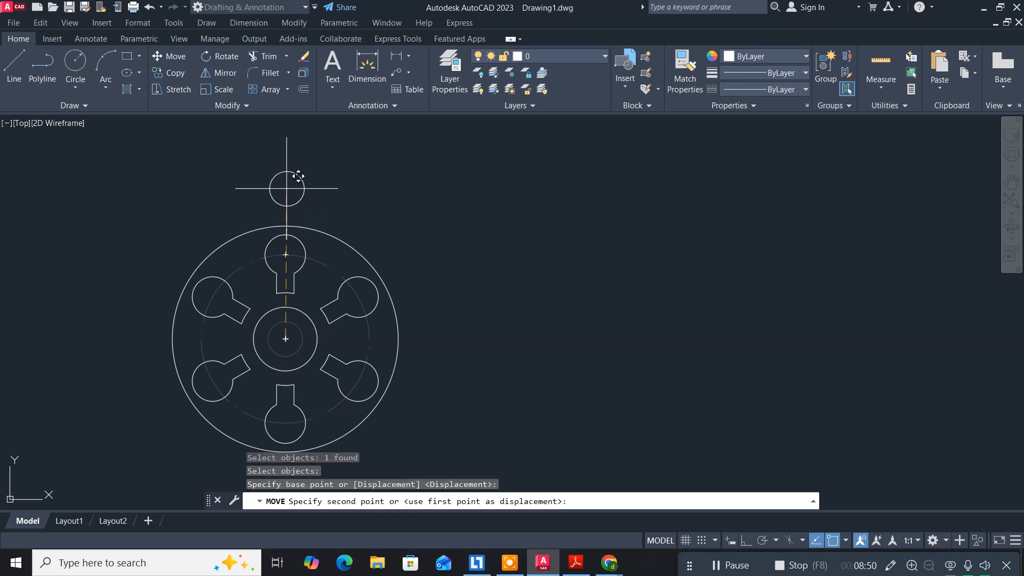
{"action": "type", "text": "47"}
{"action": "key", "text": "Return"}
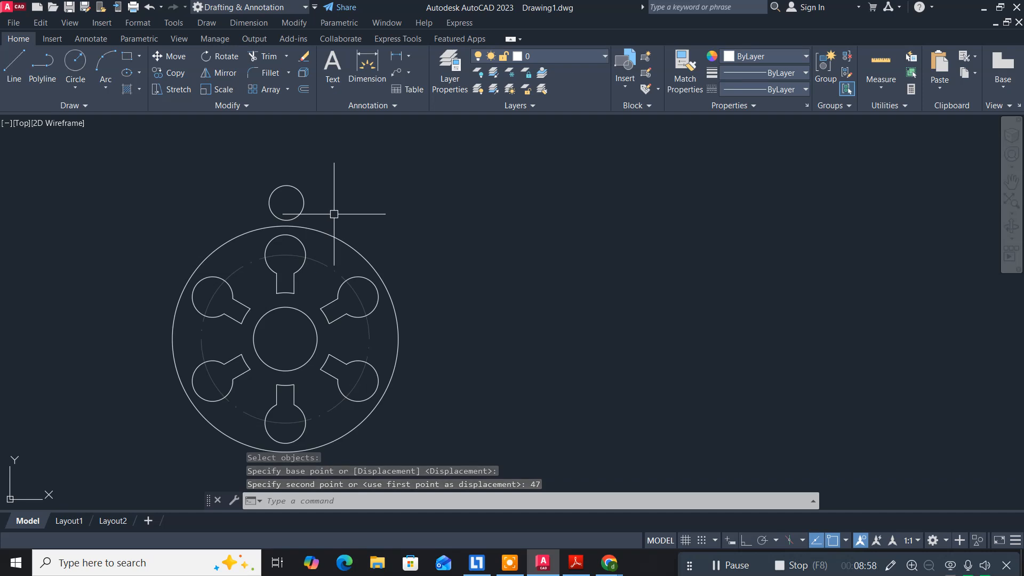
{"action": "key", "text": "ctrl+z"}
Recheck the top hole's centre distance in the exercise PDF and turn on polar tracking in the drawing
{"action": "key", "text": "alt+Tab"}
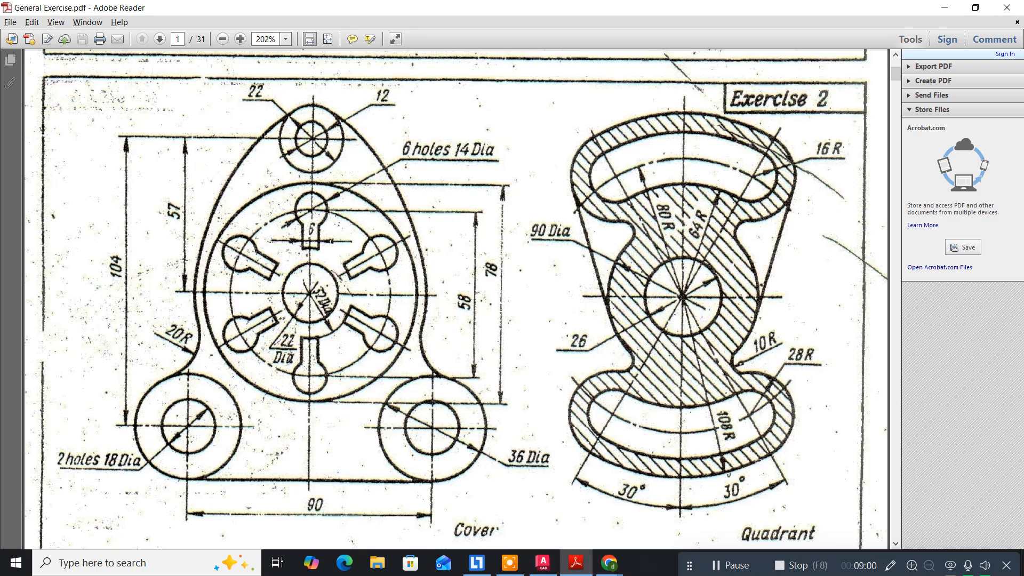
{"action": "key", "text": "alt+Tab"}
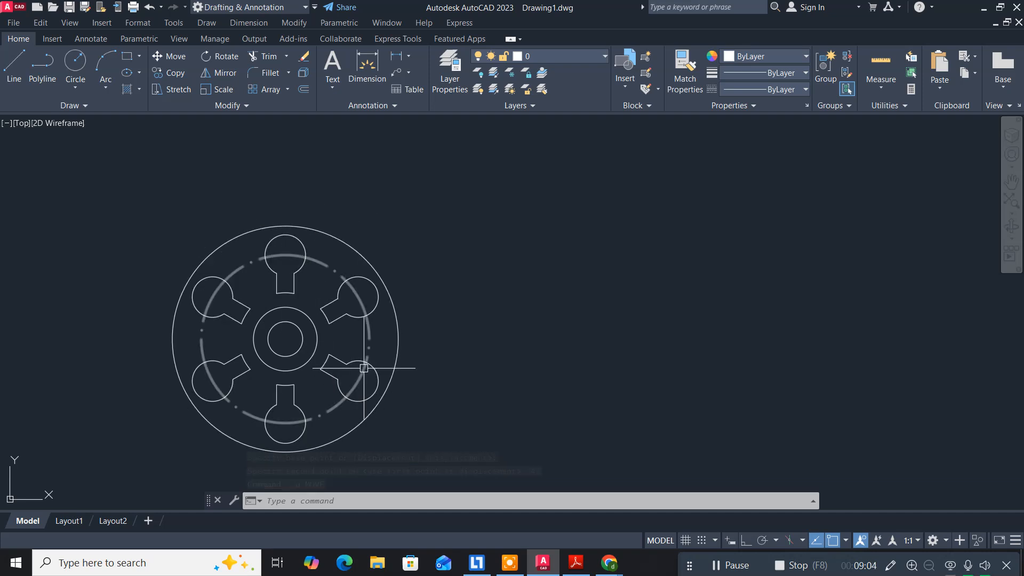
{"action": "left_click", "coordinate": [759, 545]}
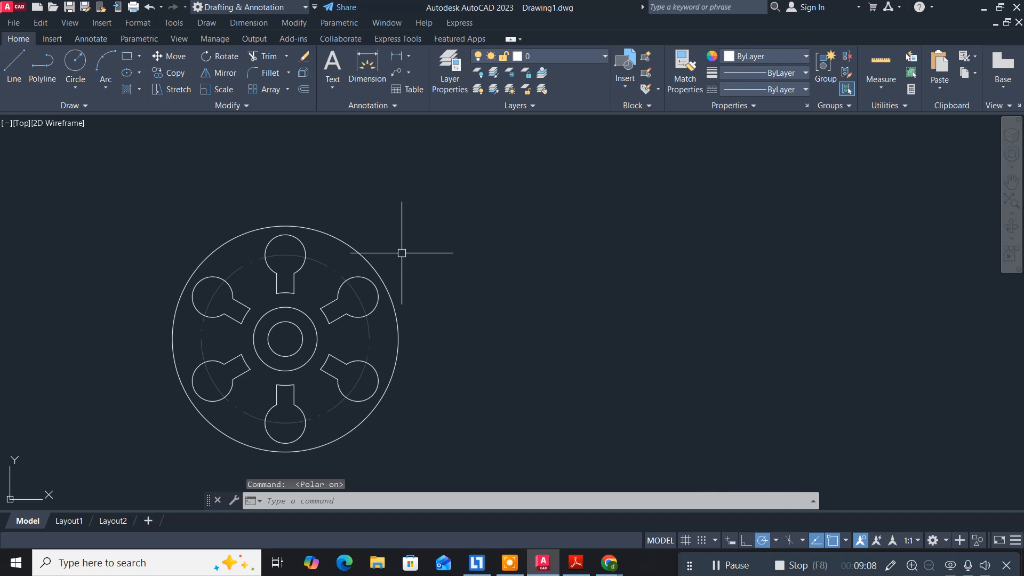
{"action": "type", "text": "m"}
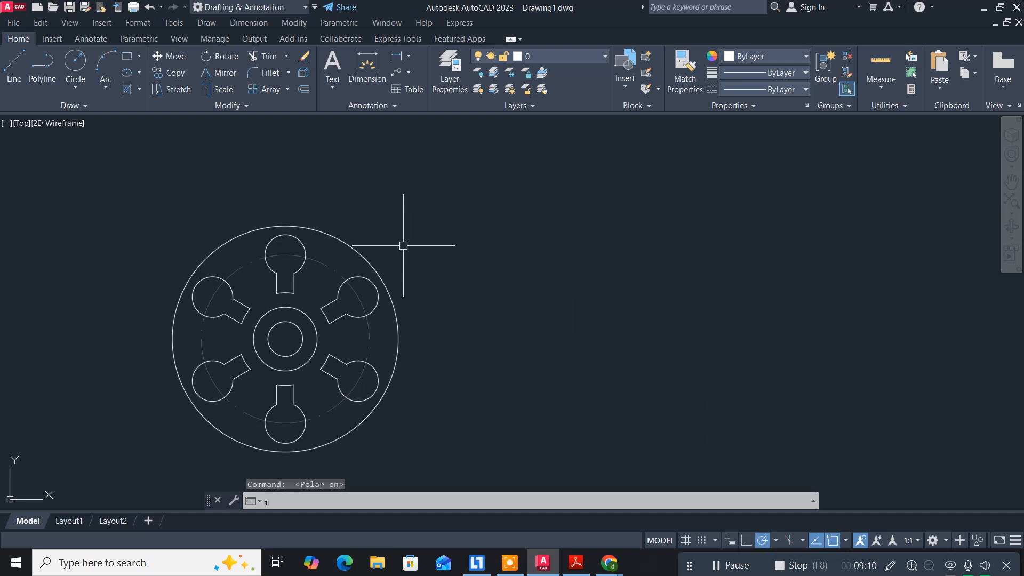
{"action": "key", "text": "Return"}
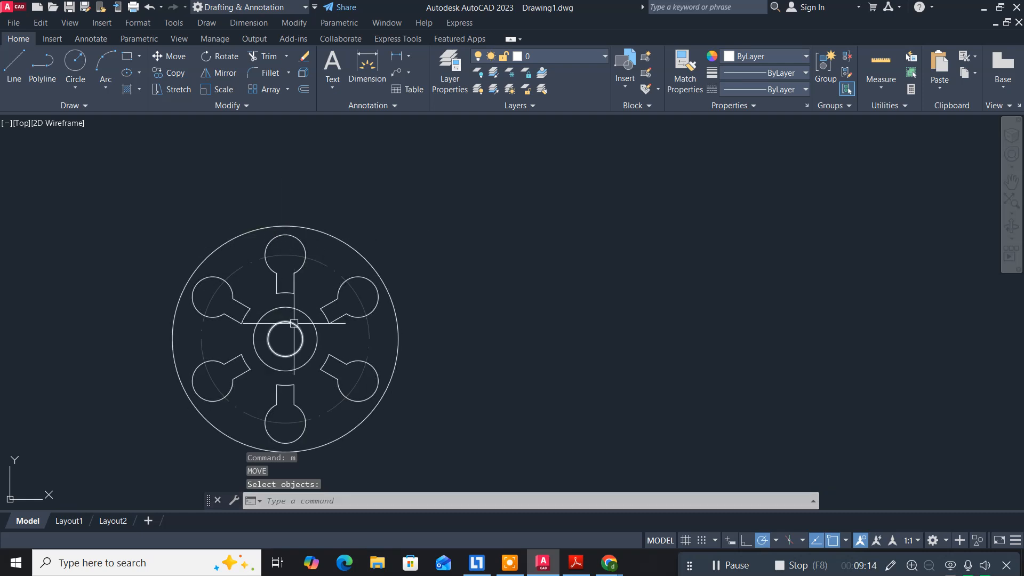
{"action": "key", "text": "Escape"}
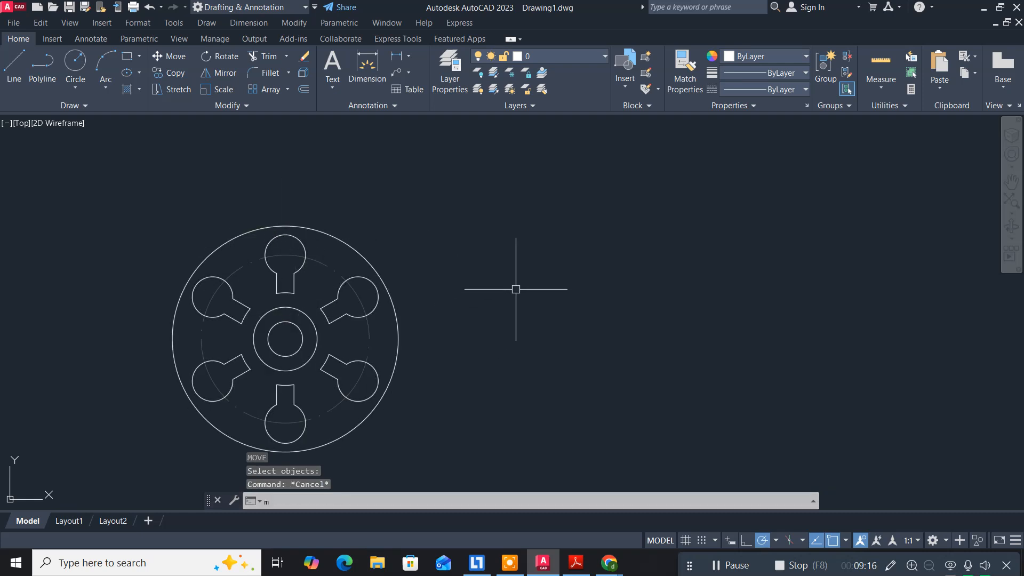
{"action": "type", "text": "m"}
{"action": "key", "text": "Return"}
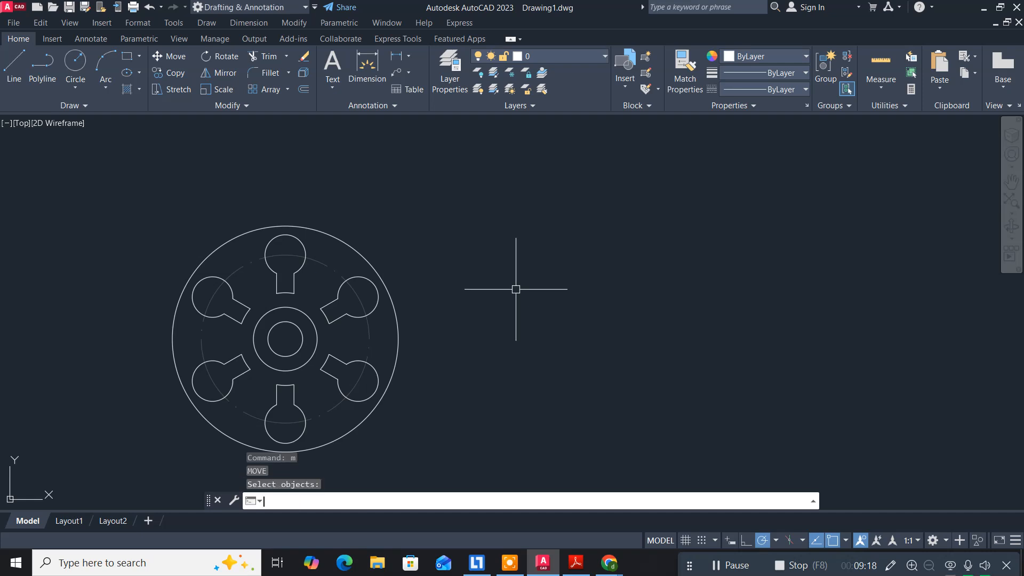
{"action": "key", "text": "Escape"}
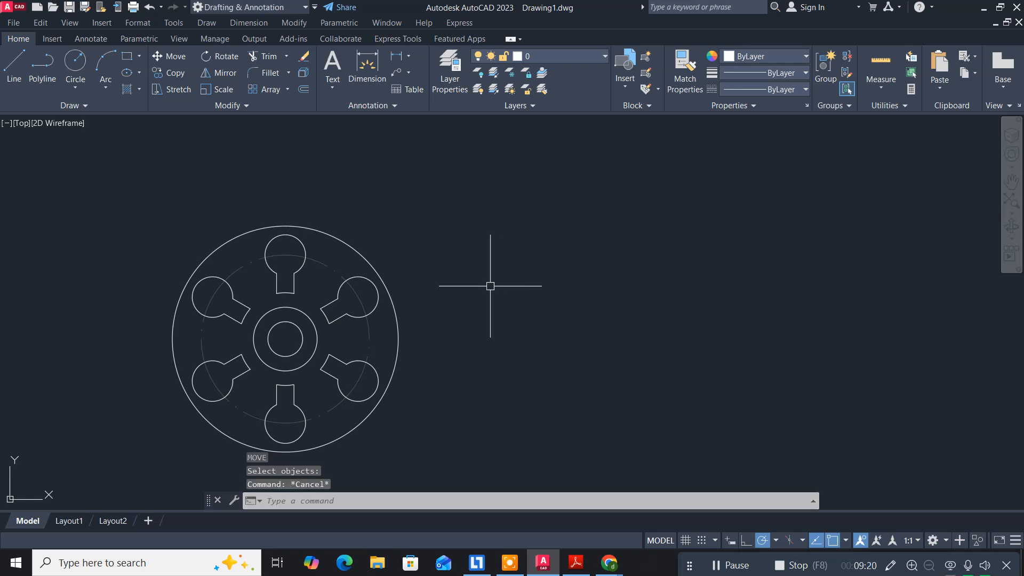
{"action": "left_click", "coordinate": [451, 244]}
{"action": "left_click", "coordinate": [431, 323]}
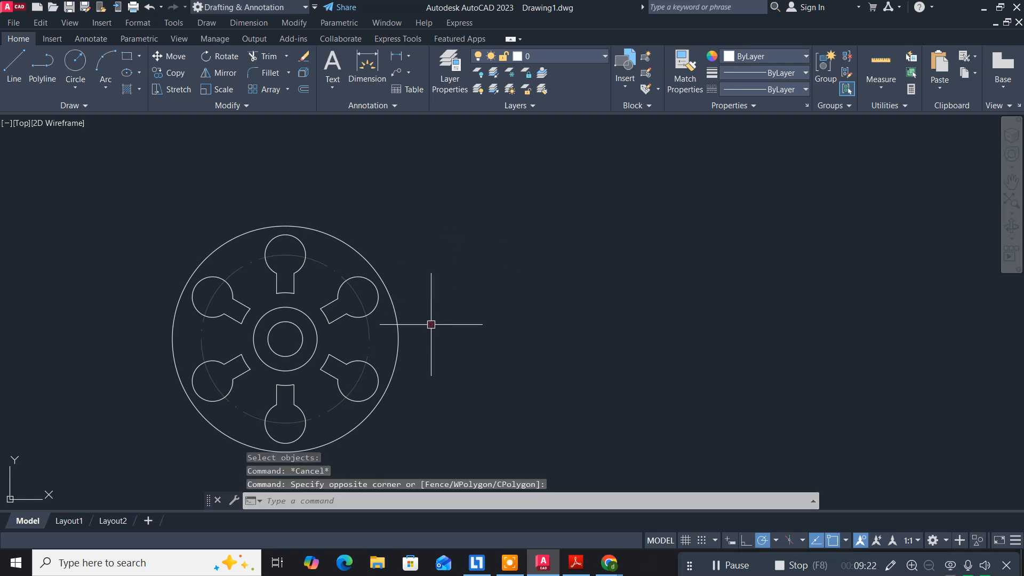
Move the 12 diameter circle 57 units straight up from the central circle's centre and check the cover's dimensions in the exercise PDF
{"action": "type", "text": "m"}
{"action": "key", "text": "Return"}
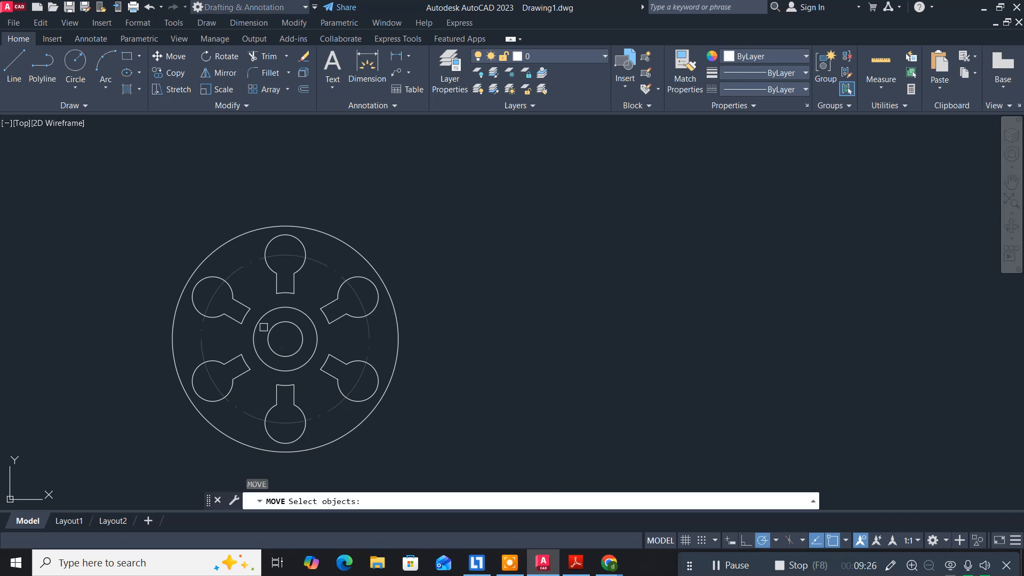
{"action": "left_click", "coordinate": [282, 326]}
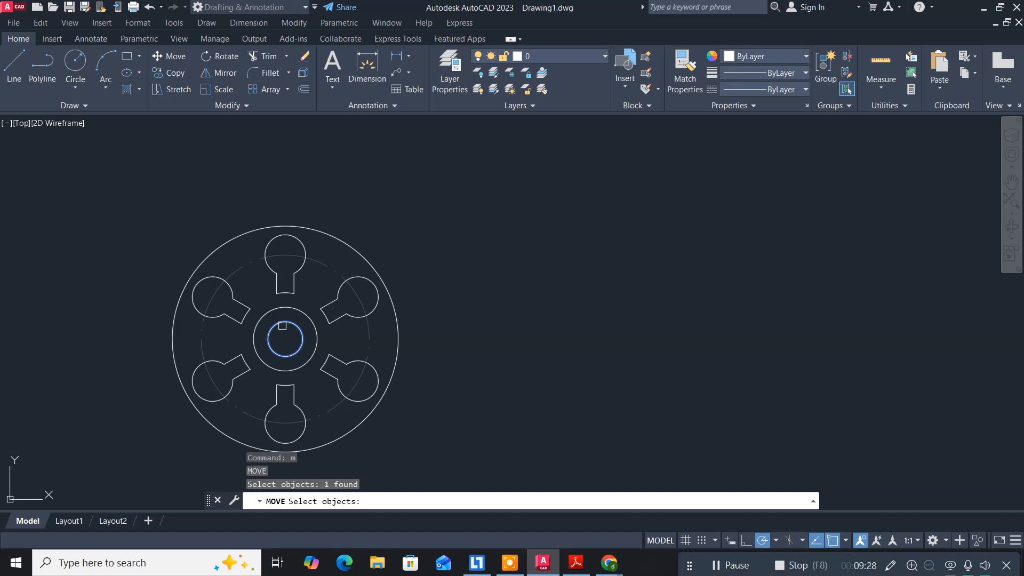
{"action": "key", "text": "Return"}
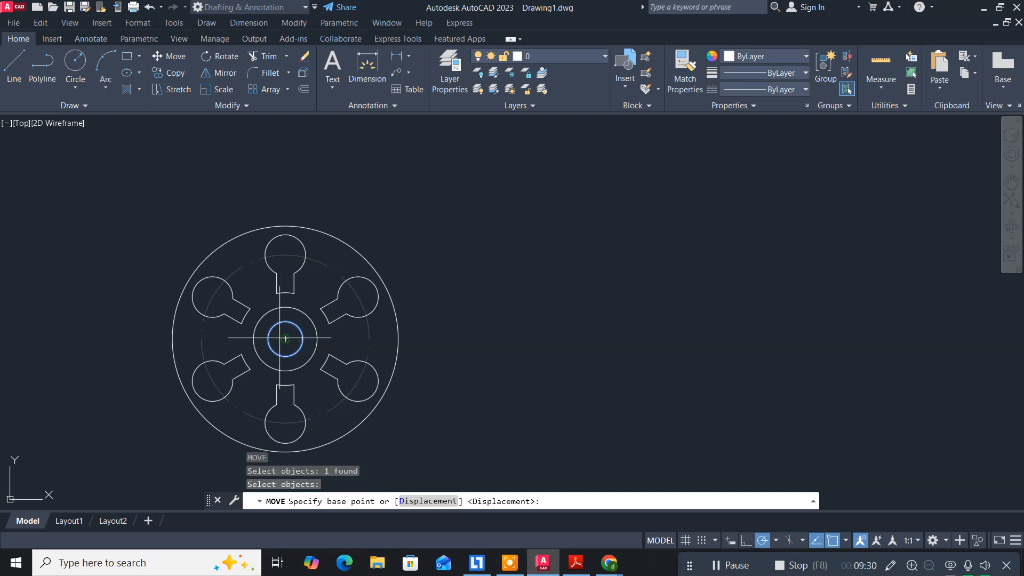
{"action": "left_click", "coordinate": [285, 338]}
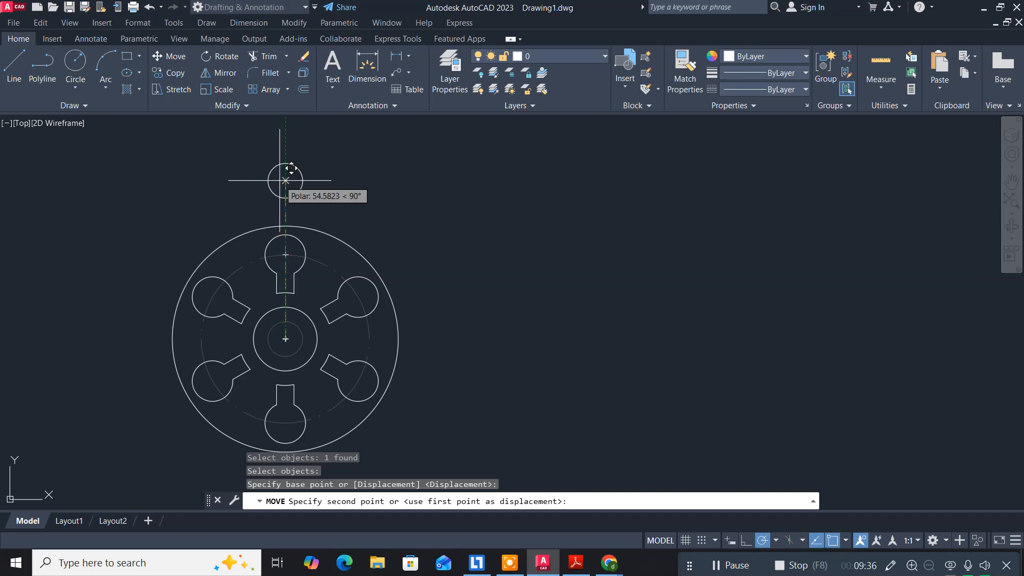
{"action": "type", "text": "57"}
{"action": "key", "text": "Return"}
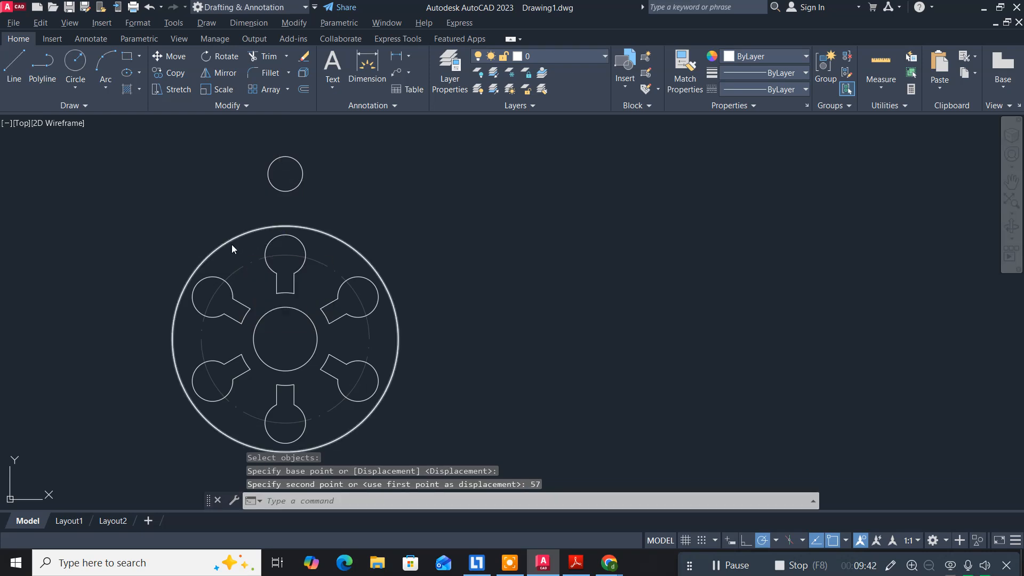
{"action": "key", "text": "alt+Tab"}
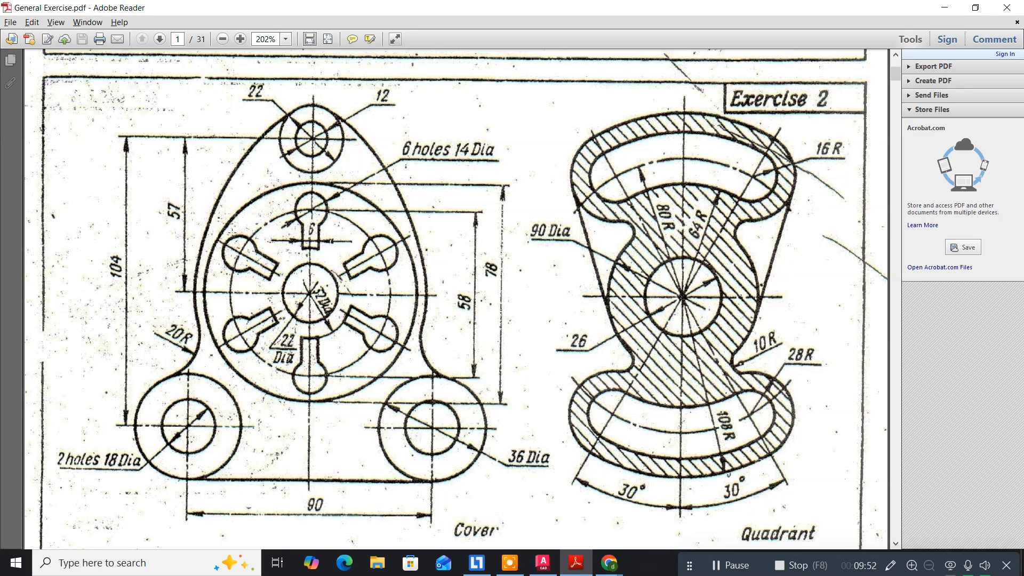
{"action": "key", "text": "alt+Tab"}
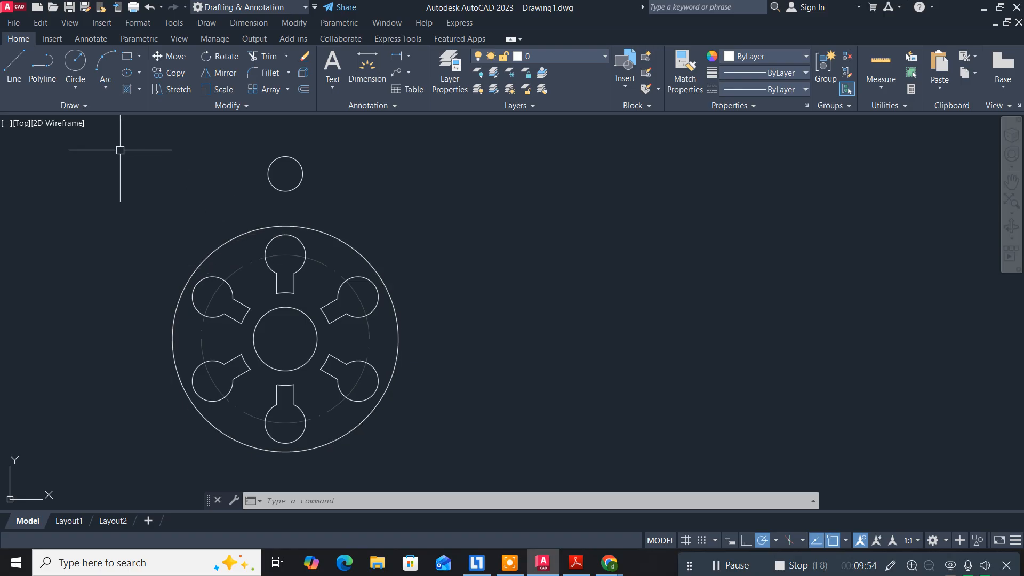
Draw a 22 diameter circle concentric with the 12 diameter top hole
{"action": "left_click", "coordinate": [75, 63]}
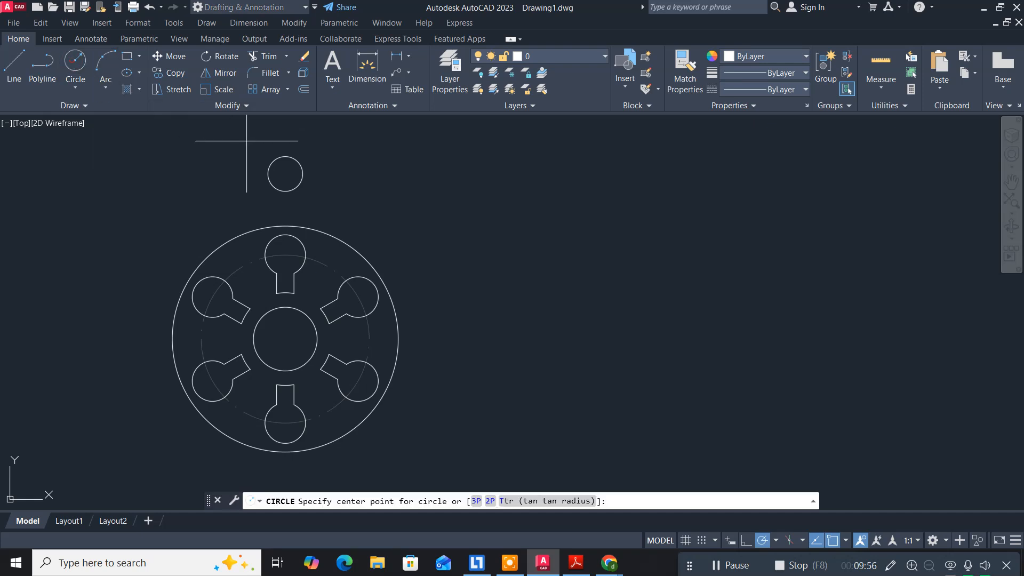
{"action": "left_click", "coordinate": [286, 173]}
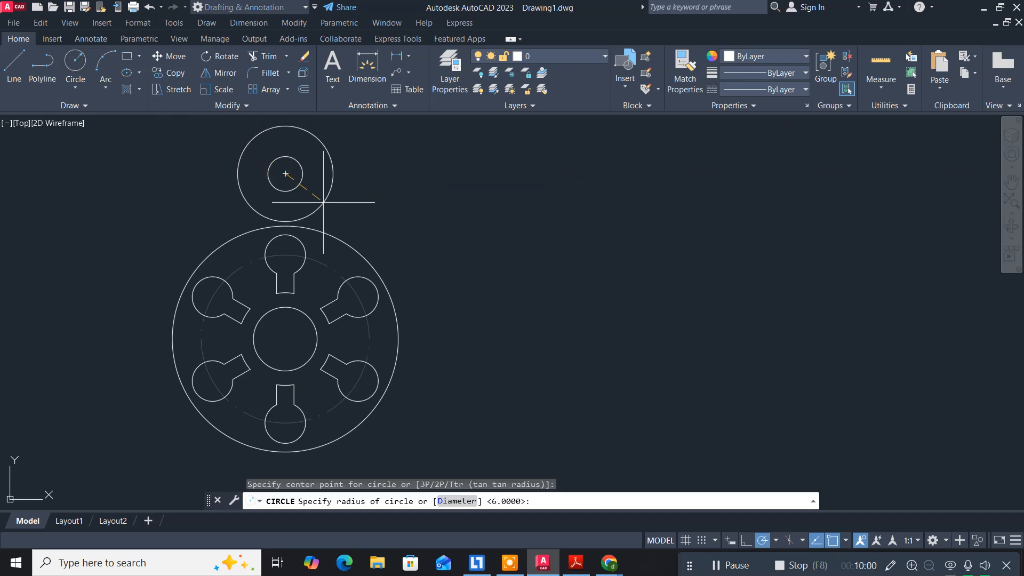
{"action": "type", "text": "d"}
{"action": "key", "text": "Return"}
{"action": "type", "text": "2"}
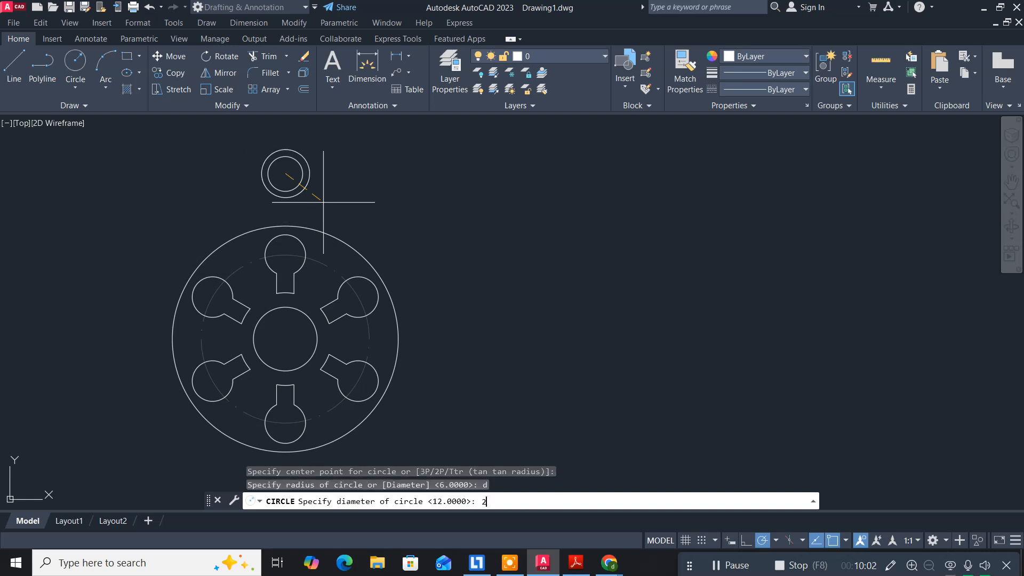
{"action": "type", "text": "2"}
{"action": "key", "text": "Return"}
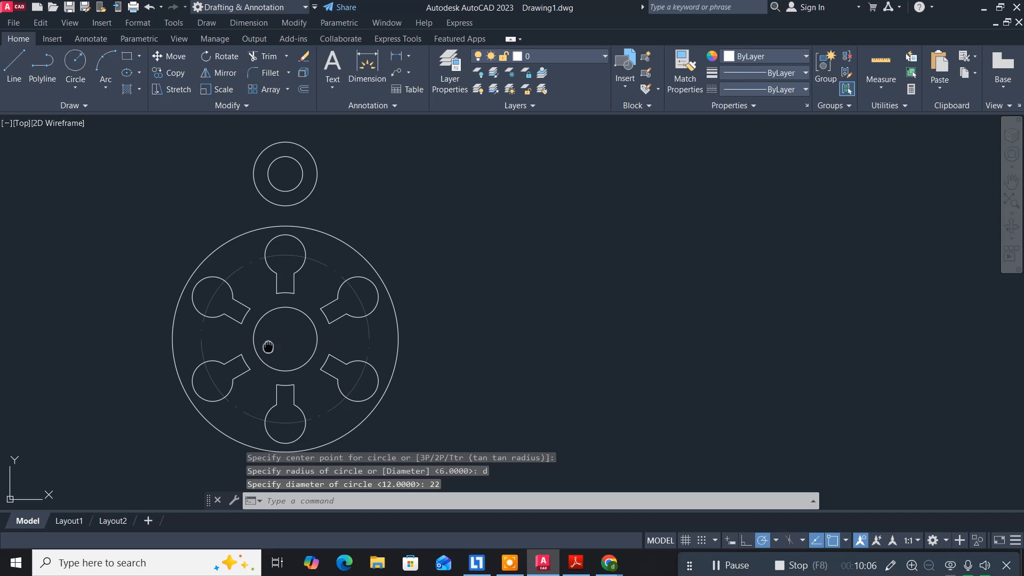
Check the lower holes' size in the exercise PDF and draw an 18 diameter circle at the top hole's centre
{"action": "mouse_move", "coordinate": [267, 346]}
{"action": "middle_mouse_down"}
{"action": "mouse_move", "coordinate": [278, 325]}
{"action": "mouse_move", "coordinate": [265, 287]}
{"action": "middle_mouse_up"}
{"action": "scroll", "coordinate": [279, 325], "scroll_direction": "down", "scroll_amount": 2}
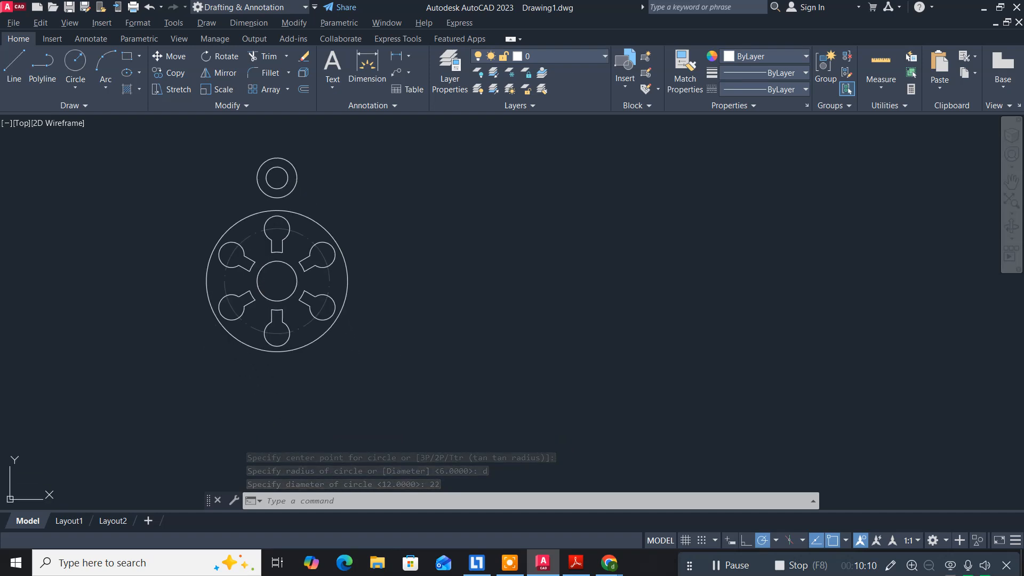
{"action": "key", "text": "alt+Tab"}
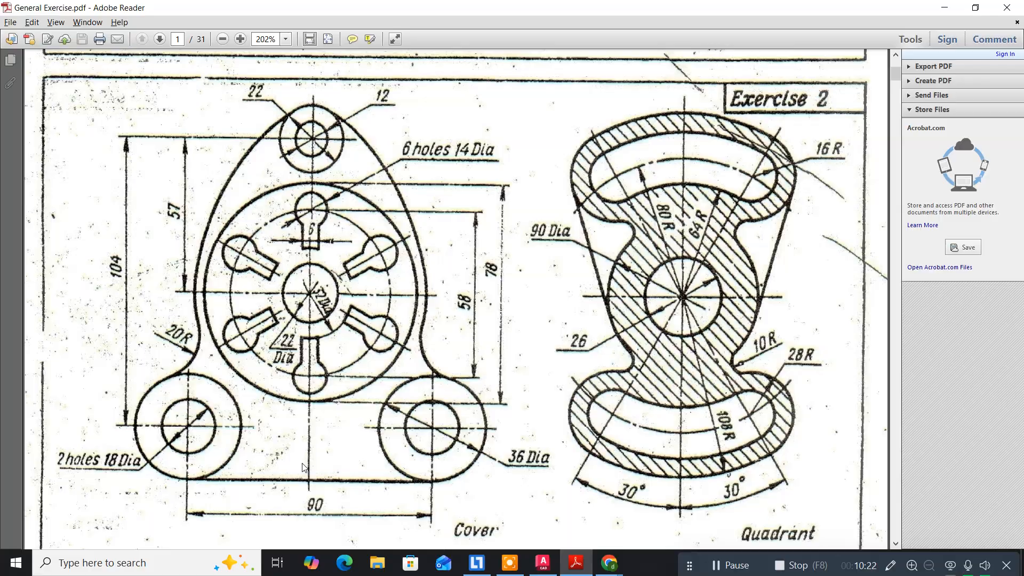
{"action": "key", "text": "alt+Tab"}
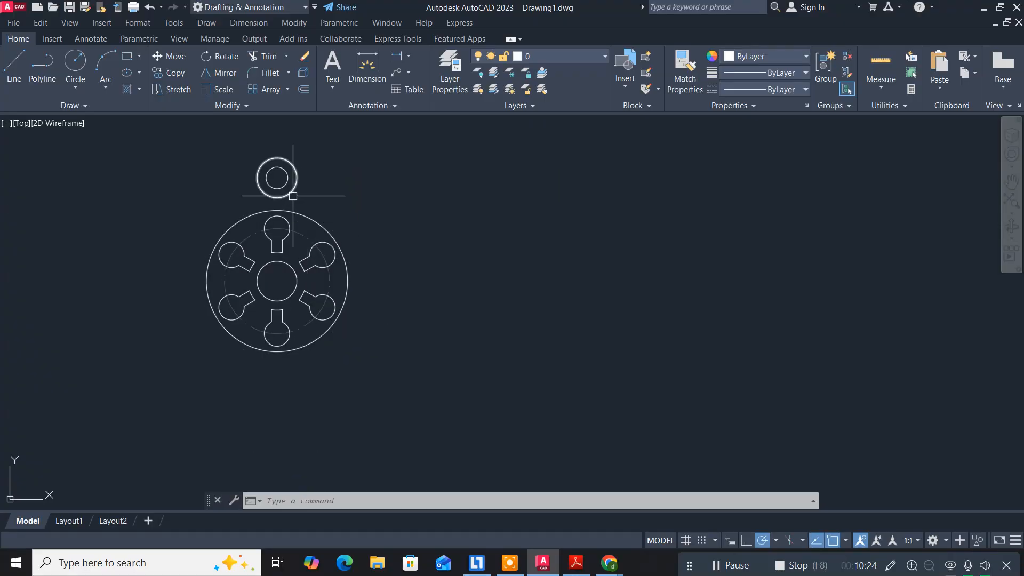
{"action": "middle_click_drag", "start_coordinate": [292, 197], "coordinate": [295, 228]}
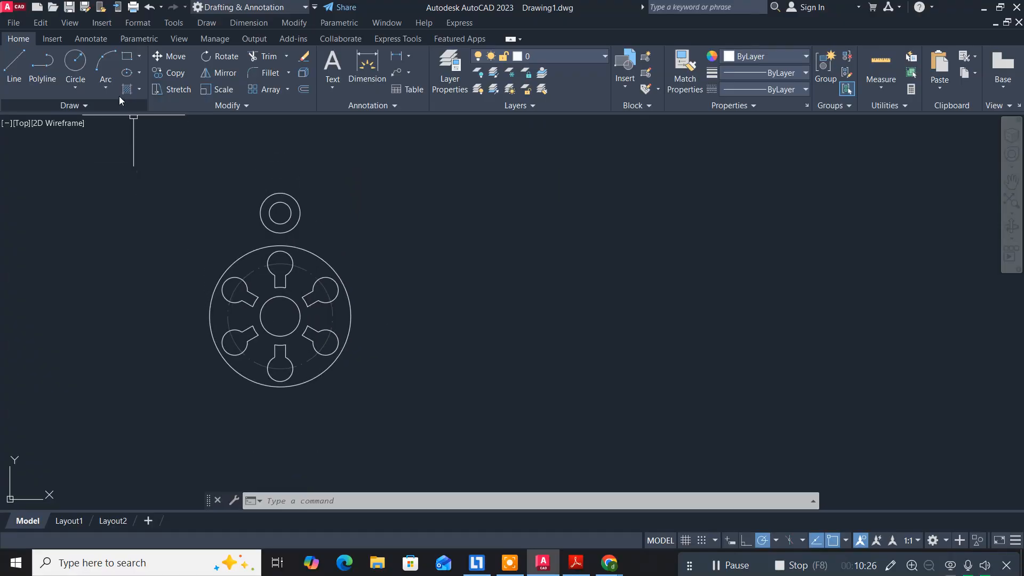
{"action": "left_click", "coordinate": [75, 61]}
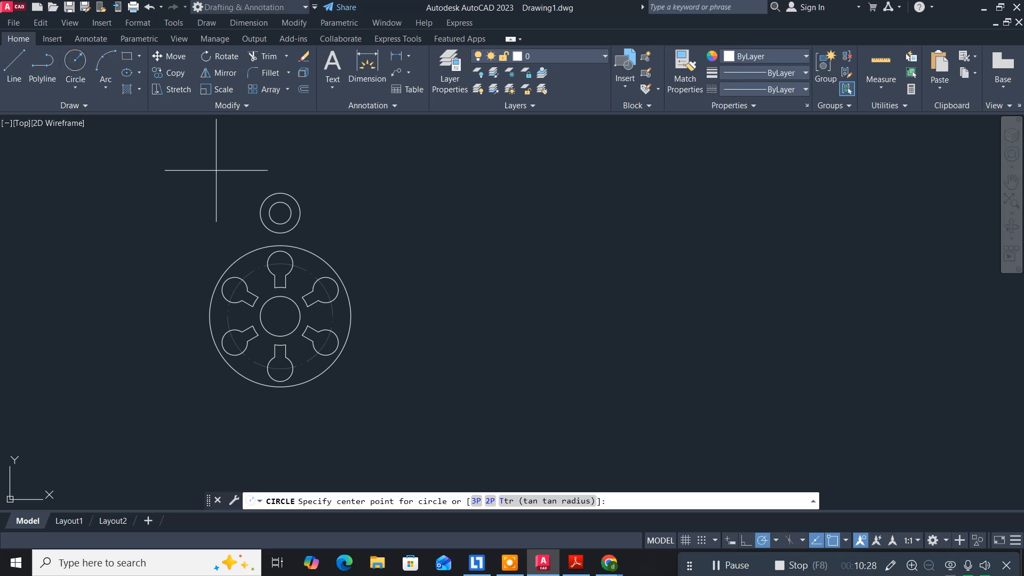
{"action": "left_click", "coordinate": [280, 213]}
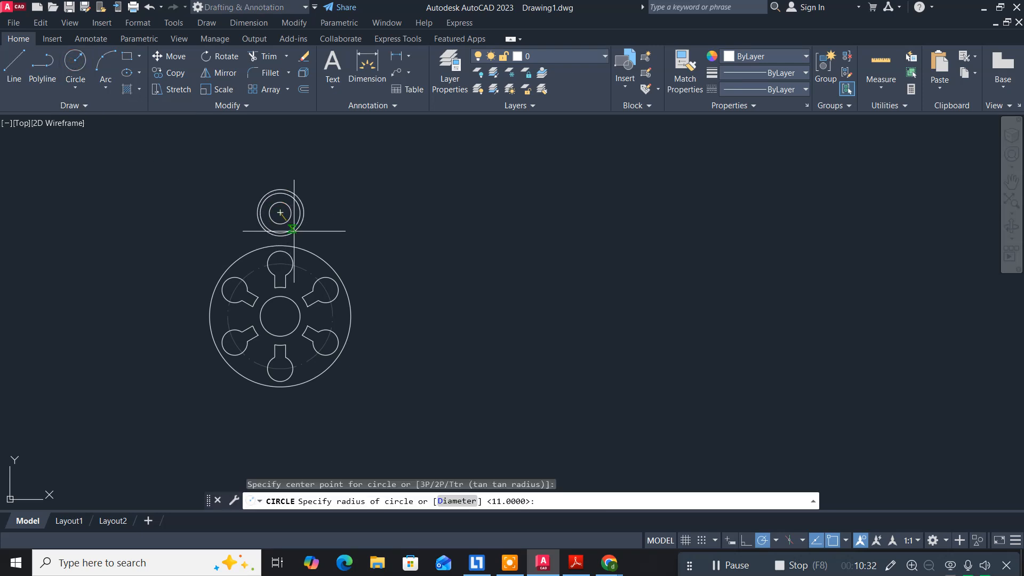
{"action": "type", "text": "d"}
{"action": "key", "text": "Return"}
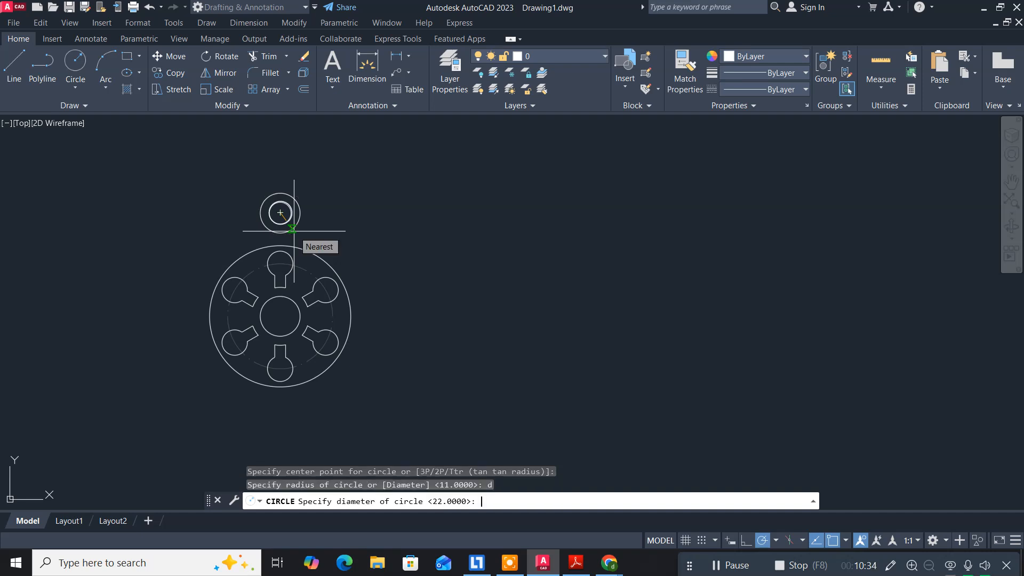
{"action": "key", "text": "Return"}
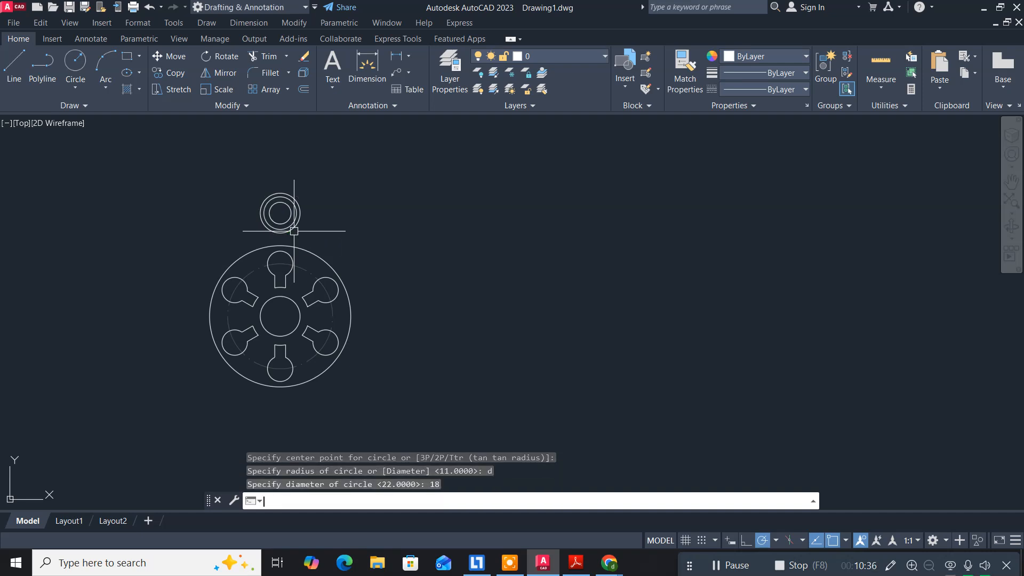
Move the 18 diameter circle 104 units straight down from the top hole's centre, checking the distance in the exercise PDF
{"action": "scroll", "coordinate": [307, 194], "scroll_direction": "up", "scroll_amount": 4}
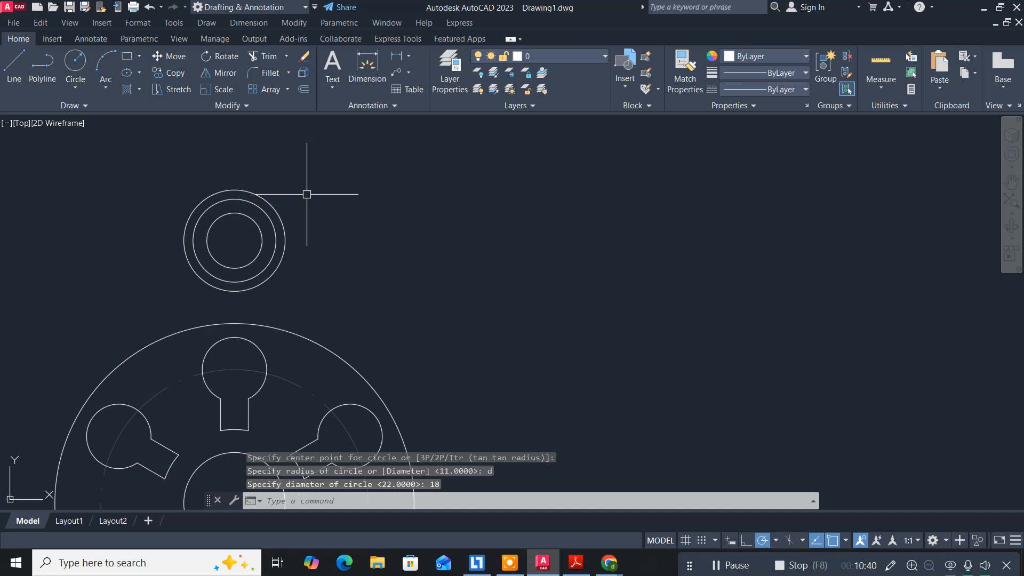
{"action": "type", "text": "m"}
{"action": "key", "text": "Return"}
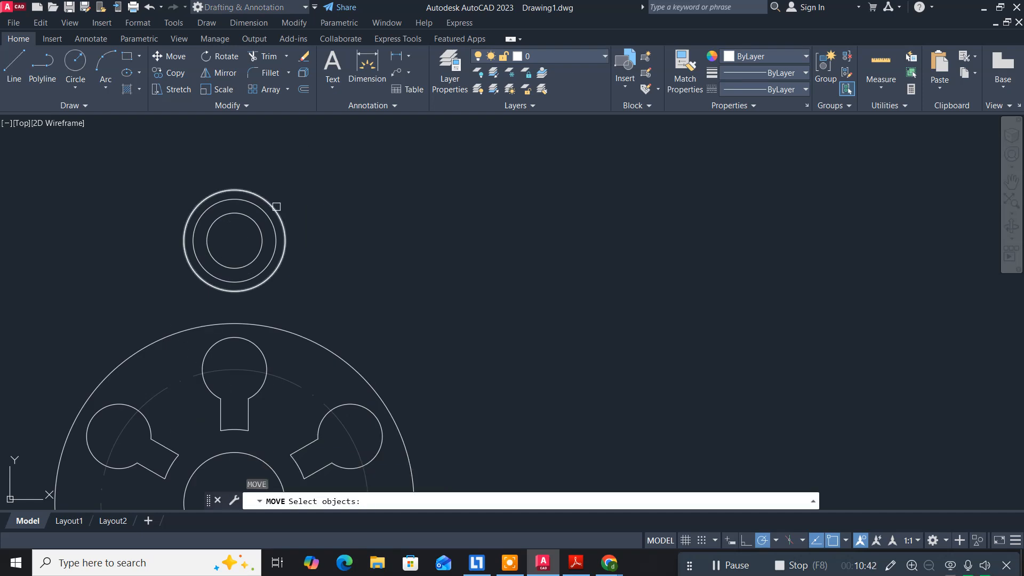
{"action": "left_click", "coordinate": [262, 207]}
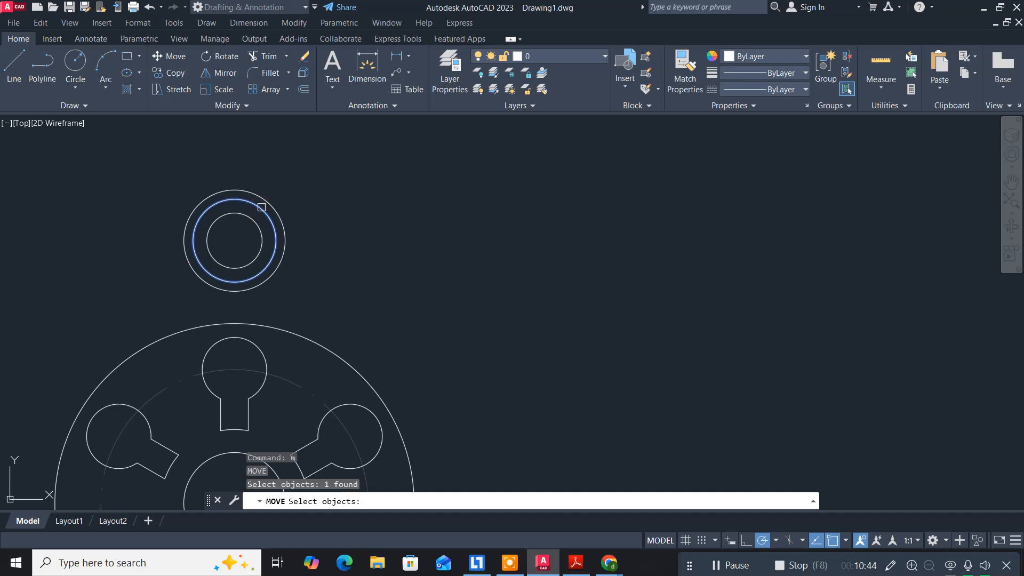
{"action": "key", "text": "Return"}
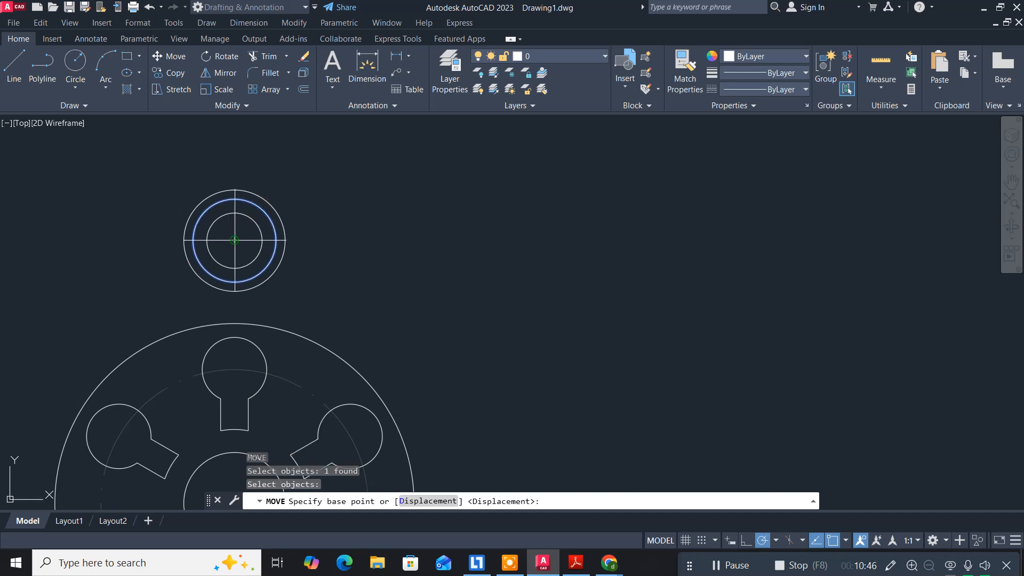
{"action": "left_click", "coordinate": [235, 240]}
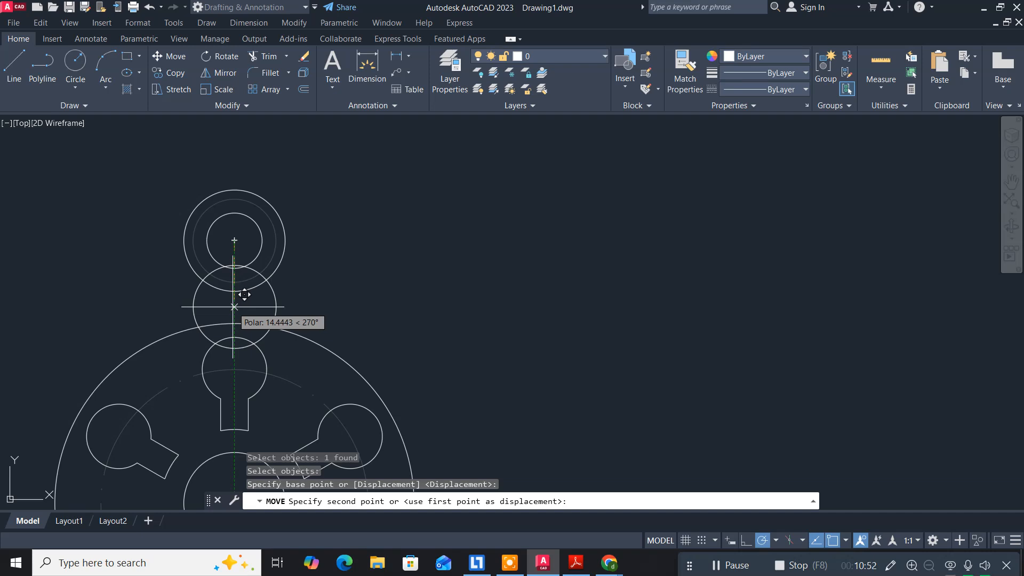
{"action": "key", "text": "alt+Tab"}
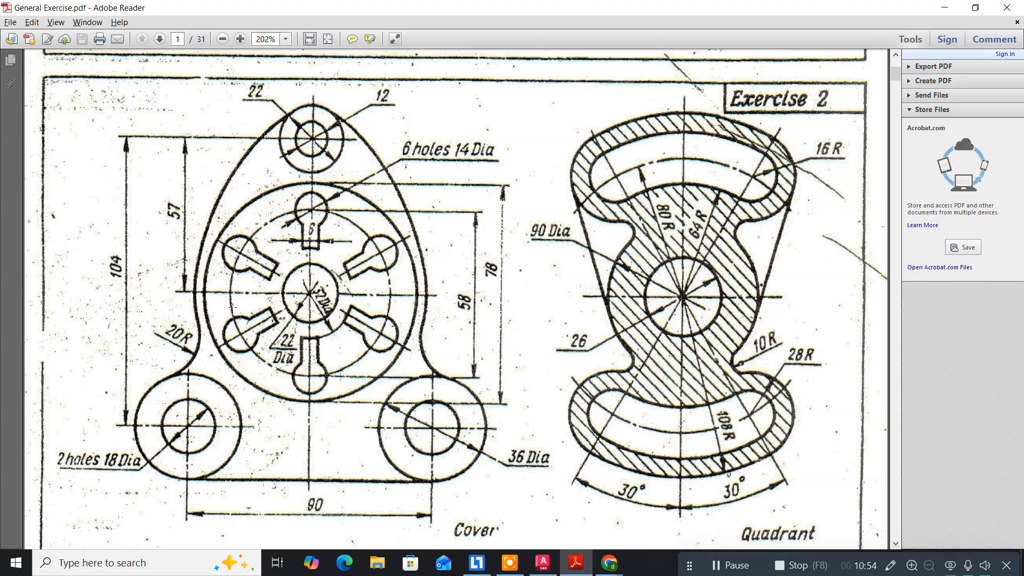
{"action": "key", "text": "alt+Tab"}
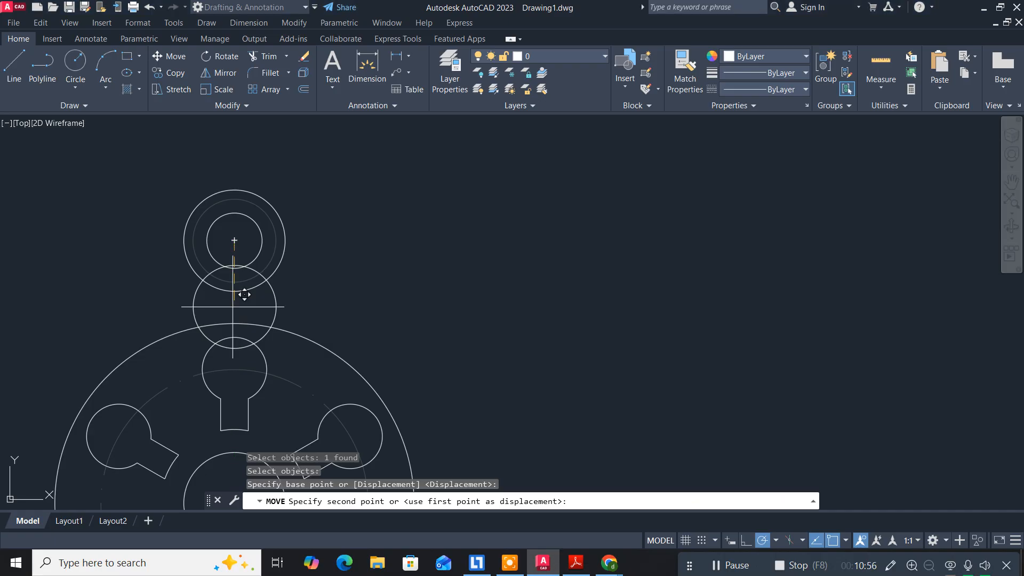
{"action": "key", "text": "Return"}
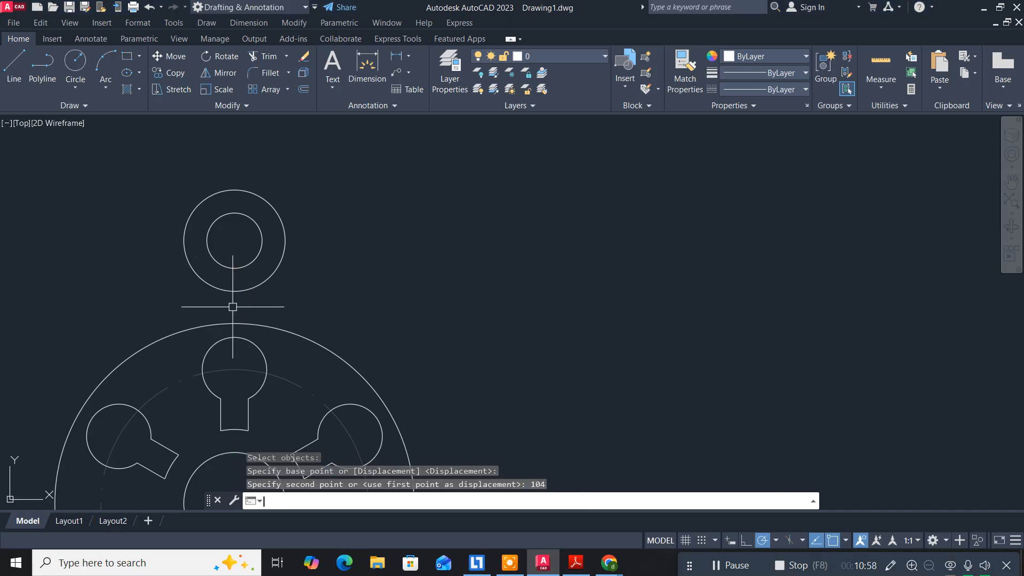
Check the lower holes' spacing in the exercise PDF and move the 18 diameter circle 45 units horizontally to the left from its centre
{"action": "scroll", "coordinate": [233, 306], "scroll_direction": "down", "scroll_amount": 5}
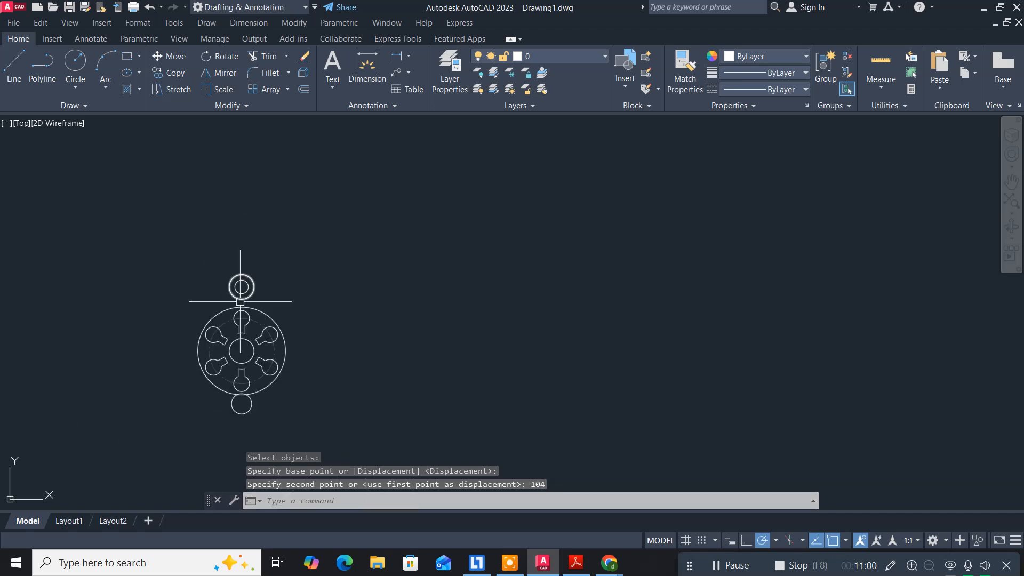
{"action": "middle_click_drag", "start_coordinate": [239, 302], "coordinate": [263, 201]}
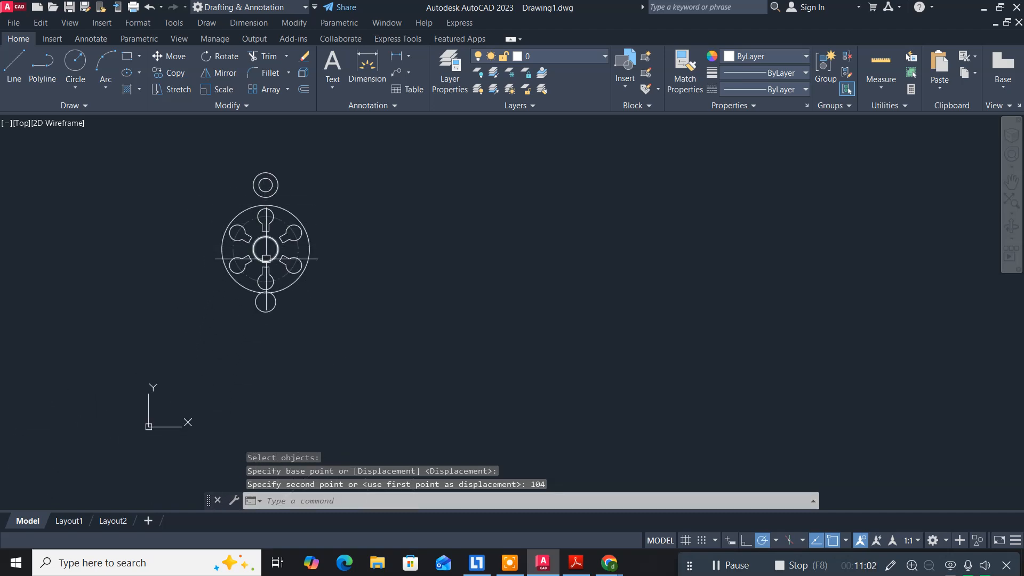
{"action": "scroll", "coordinate": [267, 260], "scroll_direction": "up", "scroll_amount": 4}
{"action": "key", "text": "alt+Tab"}
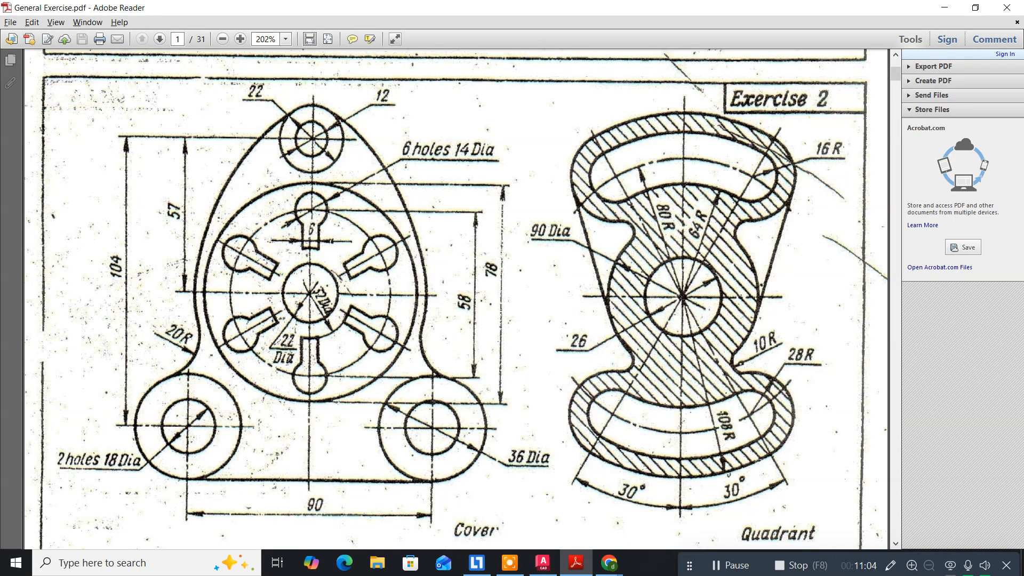
{"action": "key", "text": "alt+Tab"}
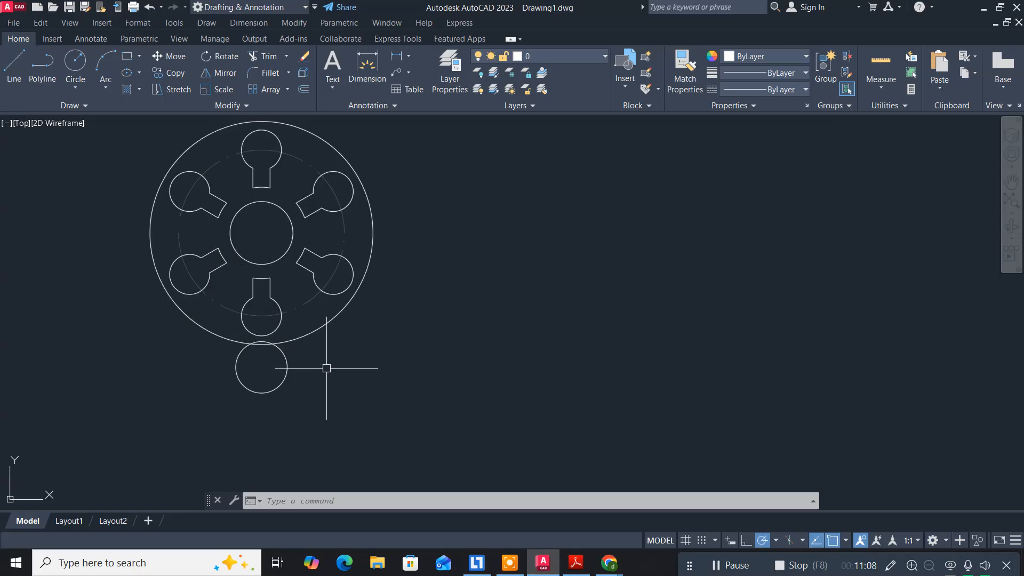
{"action": "type", "text": "m"}
{"action": "key", "text": "Return"}
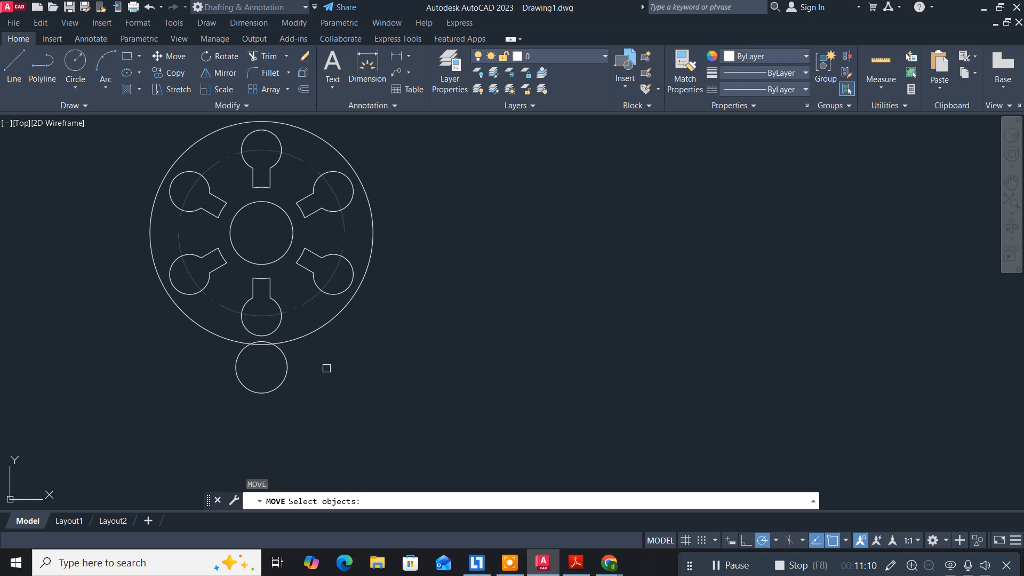
{"action": "left_click", "coordinate": [281, 388]}
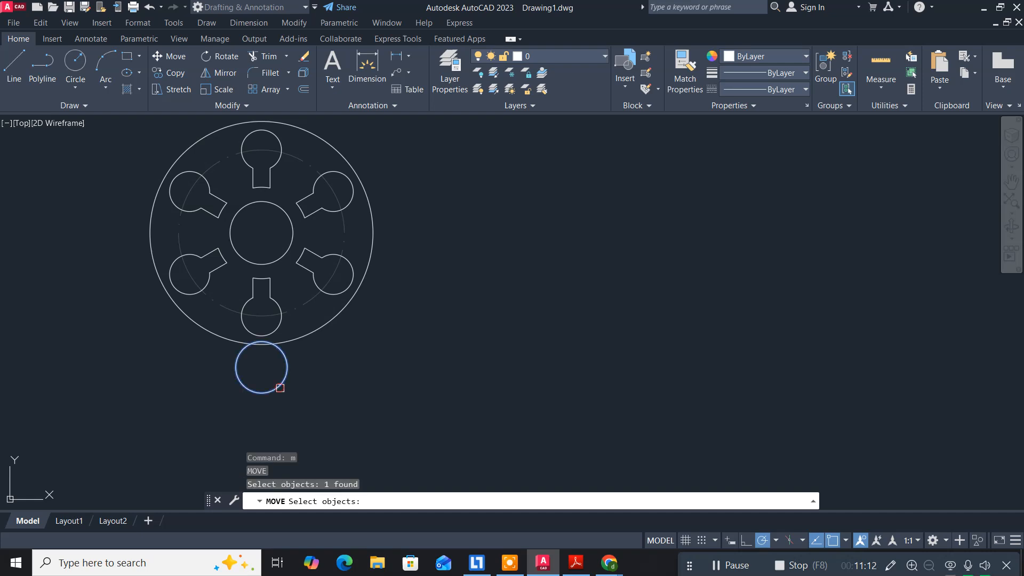
{"action": "key", "text": "Return"}
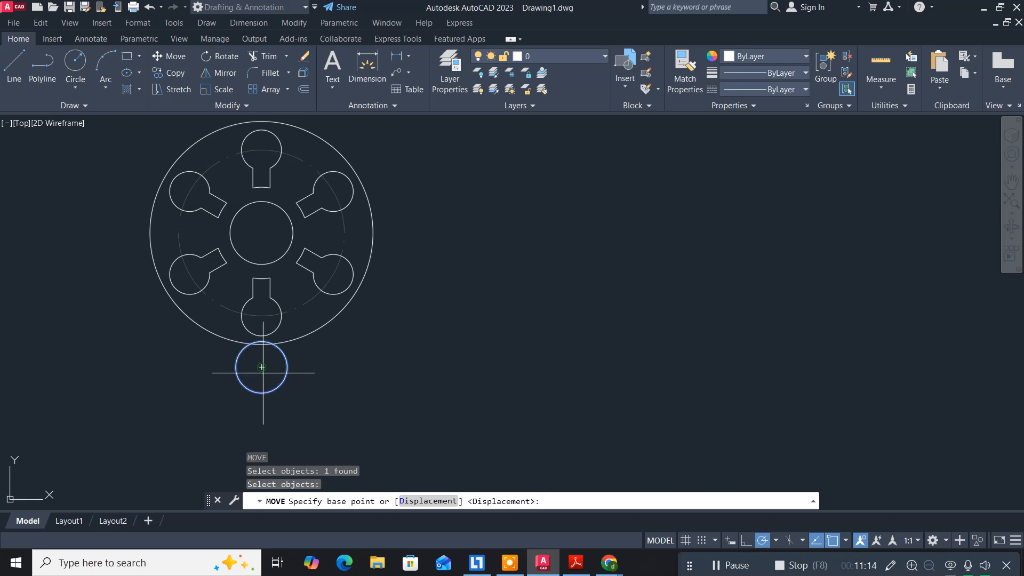
{"action": "left_click", "coordinate": [261, 367]}
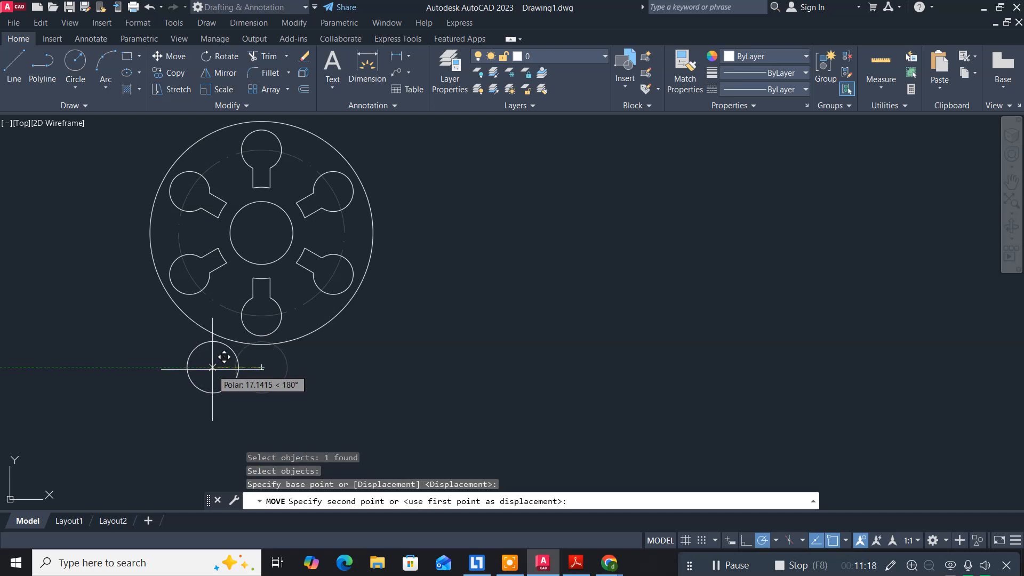
{"action": "key", "text": "Return"}
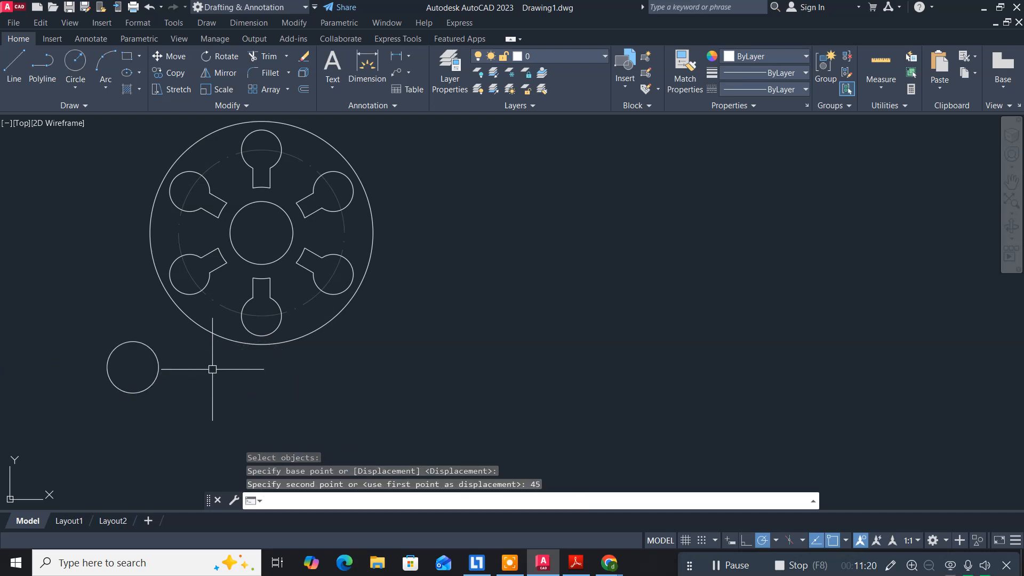
Check the lower boss size in the exercise PDF and draw a 36 diameter circle concentric with the 18 diameter circle
{"action": "key", "text": "alt+Tab"}
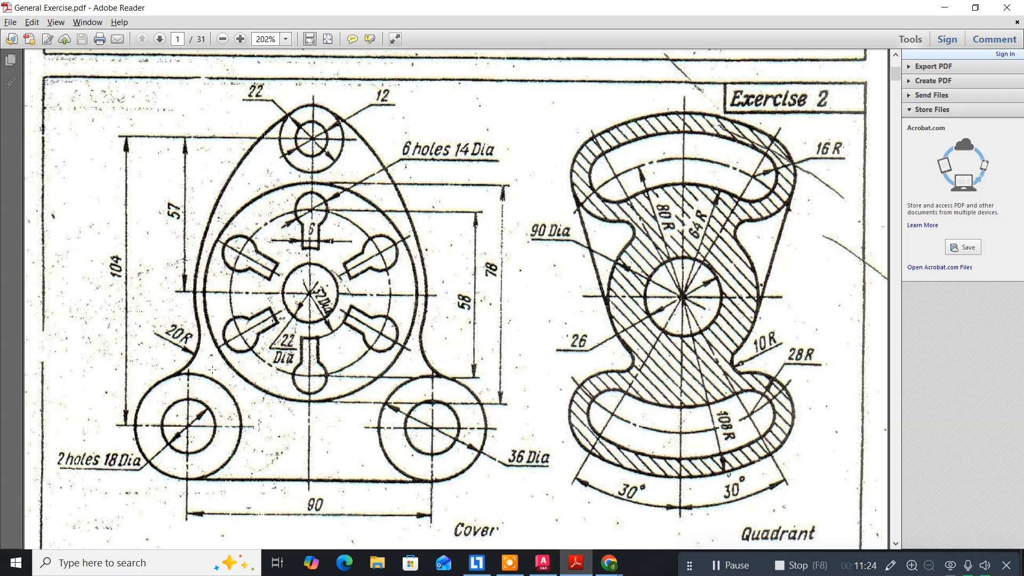
{"action": "key", "text": "alt+Tab"}
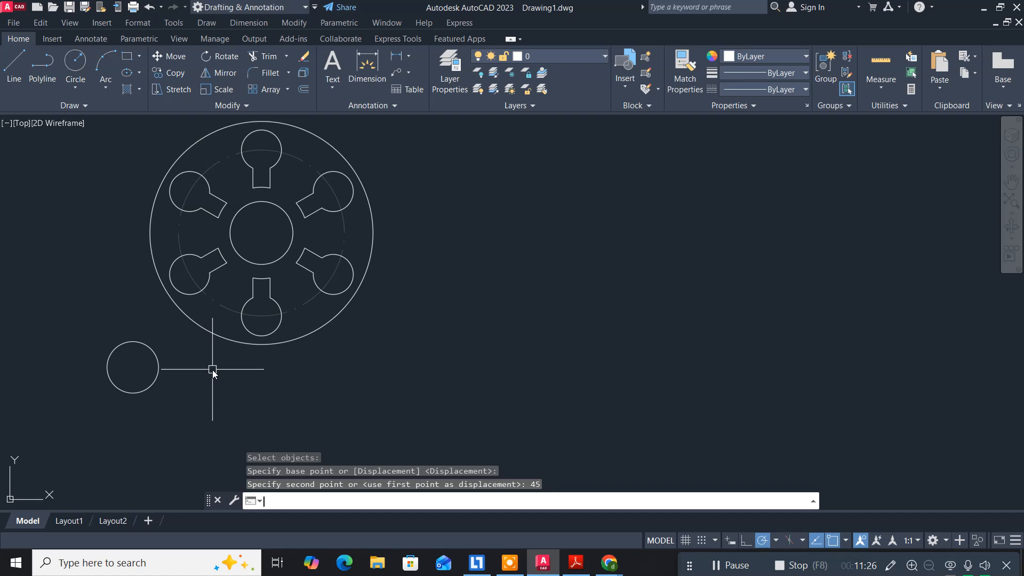
{"action": "left_click", "coordinate": [75, 61]}
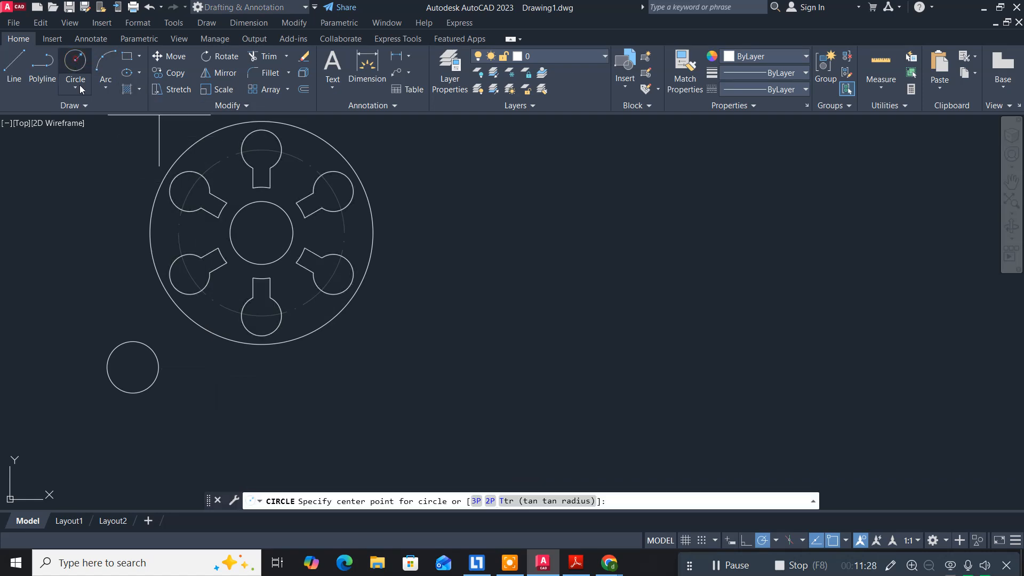
{"action": "left_click", "coordinate": [133, 367]}
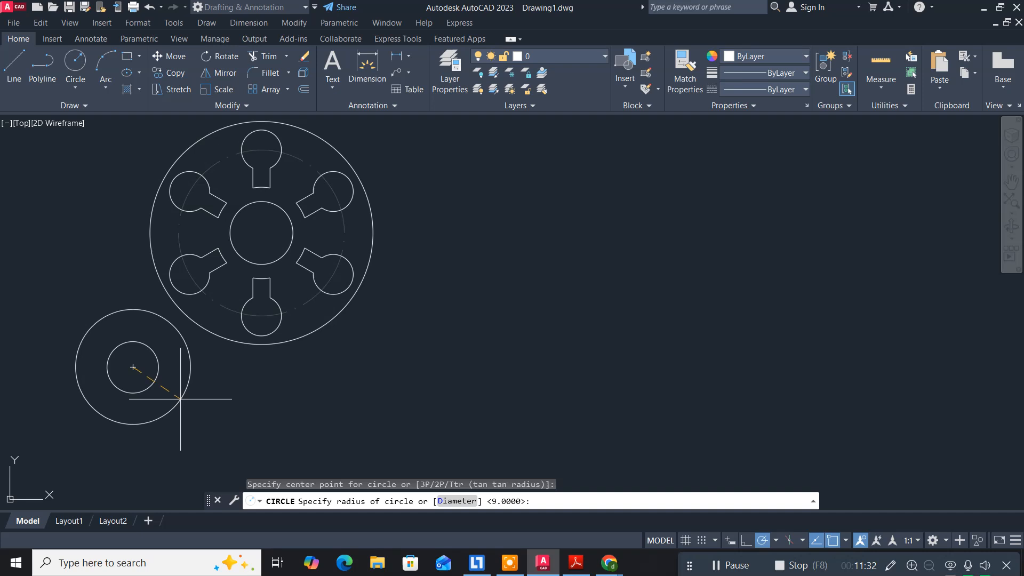
{"action": "type", "text": "d"}
{"action": "key", "text": "Return"}
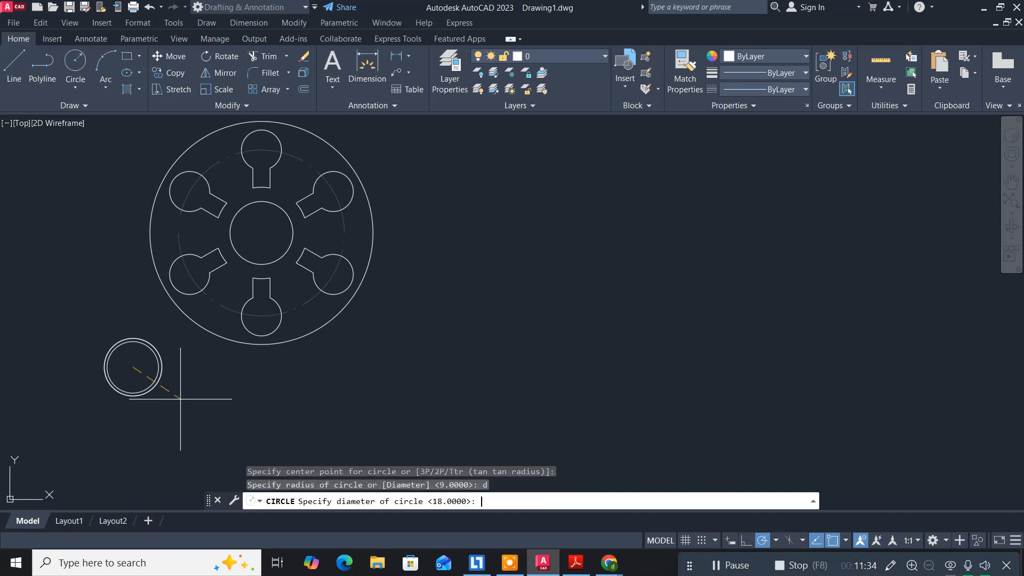
{"action": "type", "text": "36"}
{"action": "key", "text": "Return"}
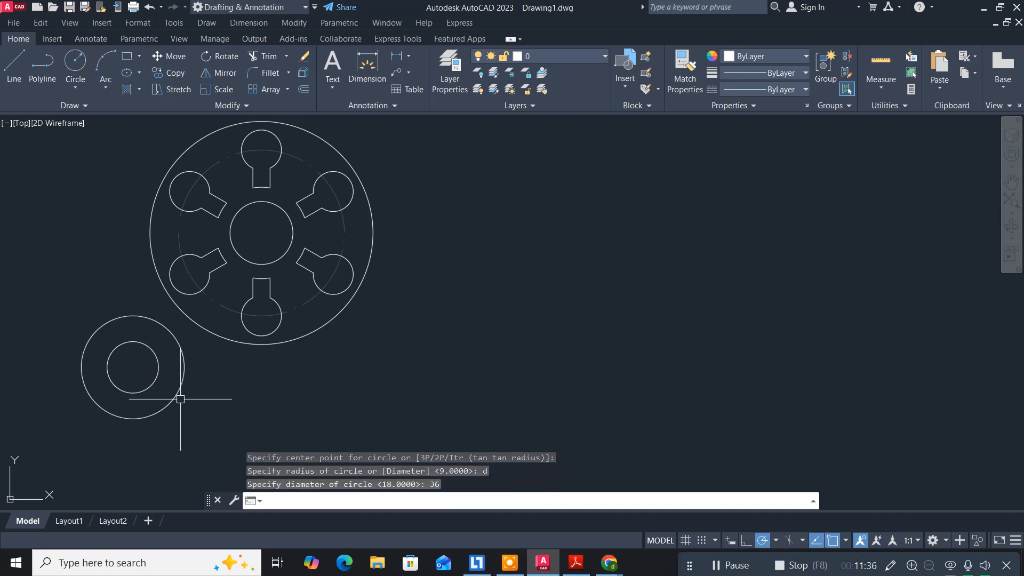
Draw a Tan, Tan, Radius circle touching the top and lower-left bosses, taking its radius from the lower-left boss centre to the ring centre
{"action": "middle_click_drag", "start_coordinate": [260, 204], "coordinate": [254, 274]}
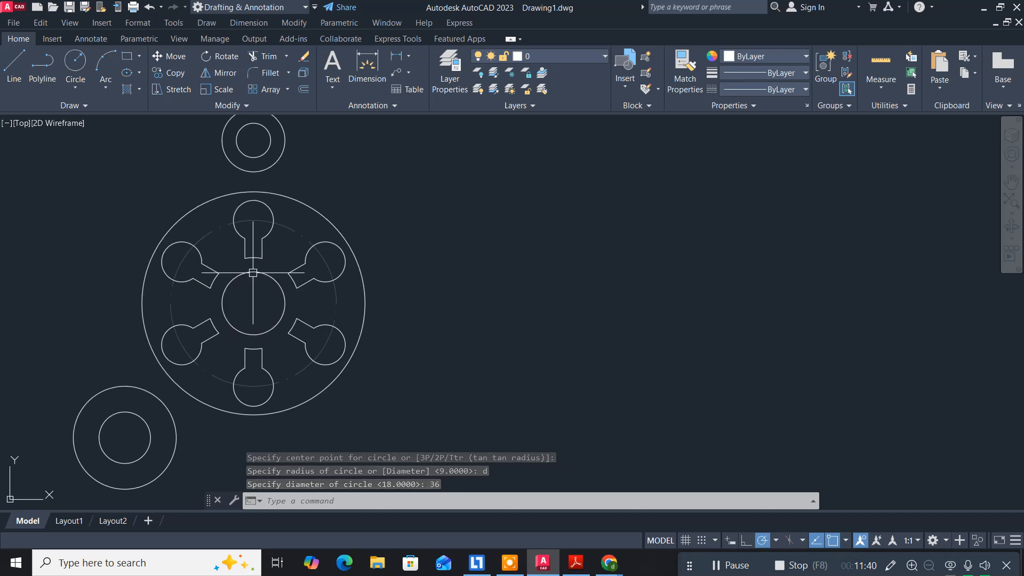
{"action": "key", "text": "alt+Tab"}
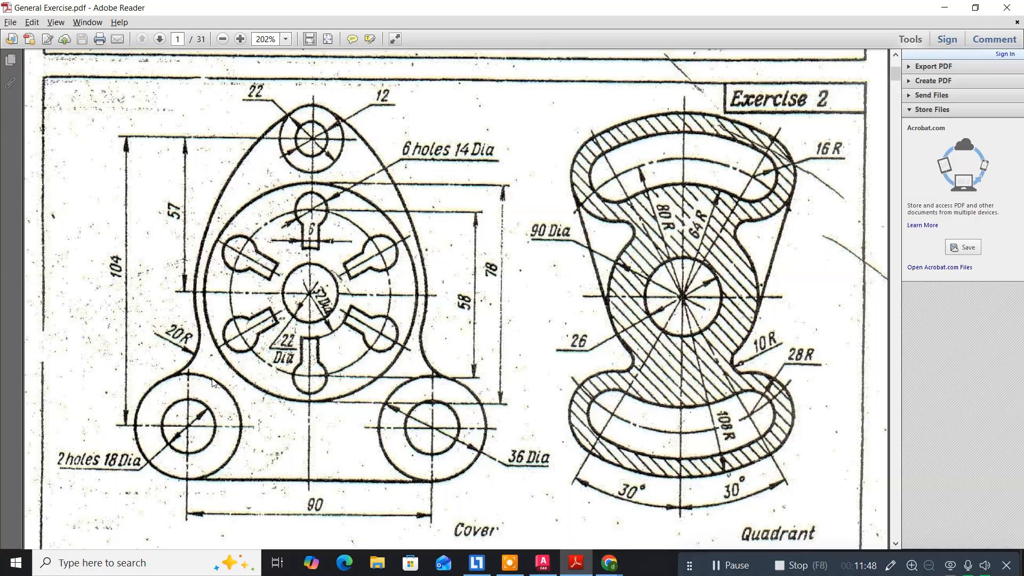
{"action": "key", "text": "alt+Tab"}
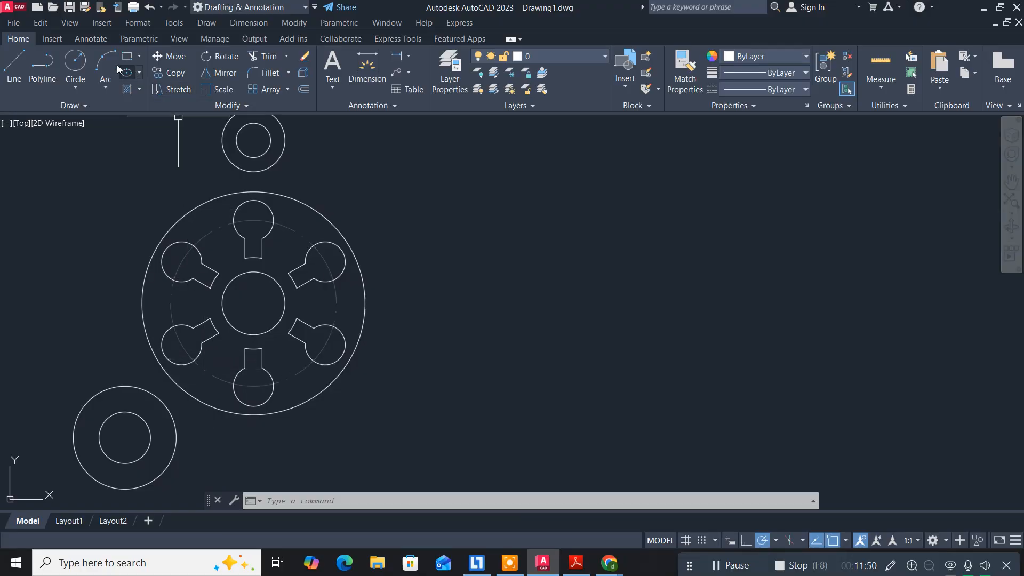
{"action": "left_click", "coordinate": [76, 90]}
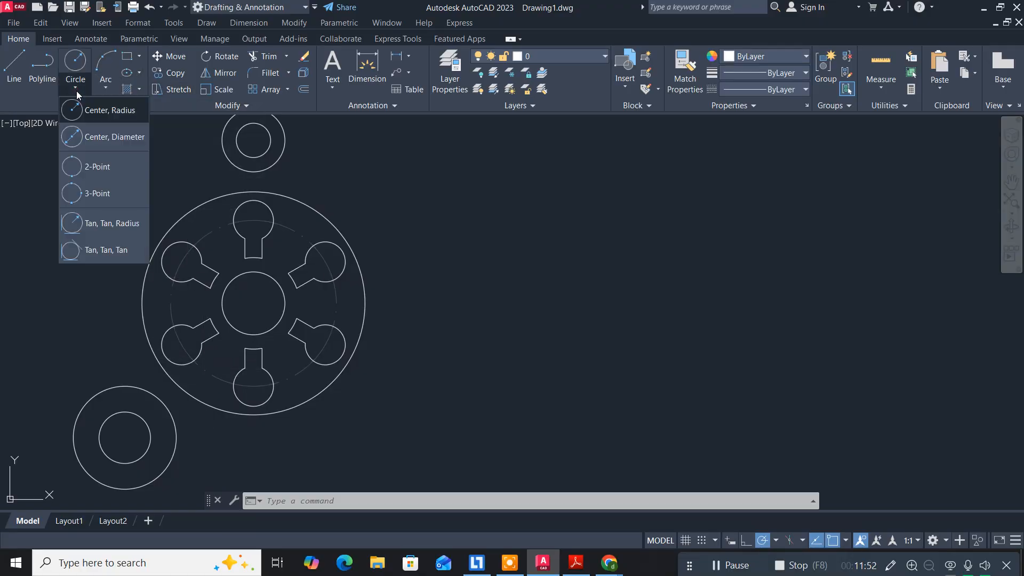
{"action": "left_click", "coordinate": [111, 226]}
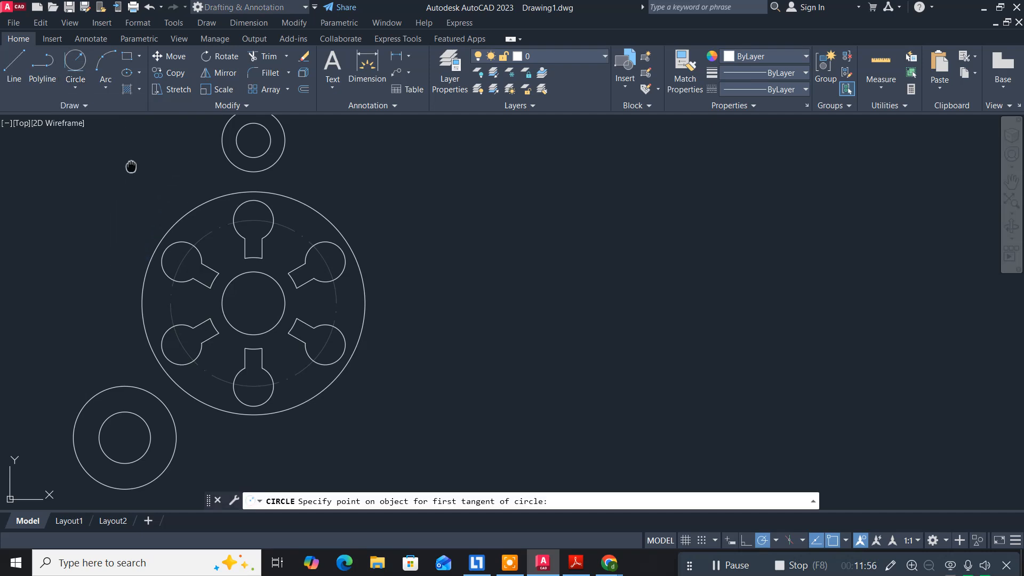
{"action": "middle_click_drag", "start_coordinate": [131, 165], "coordinate": [130, 204]}
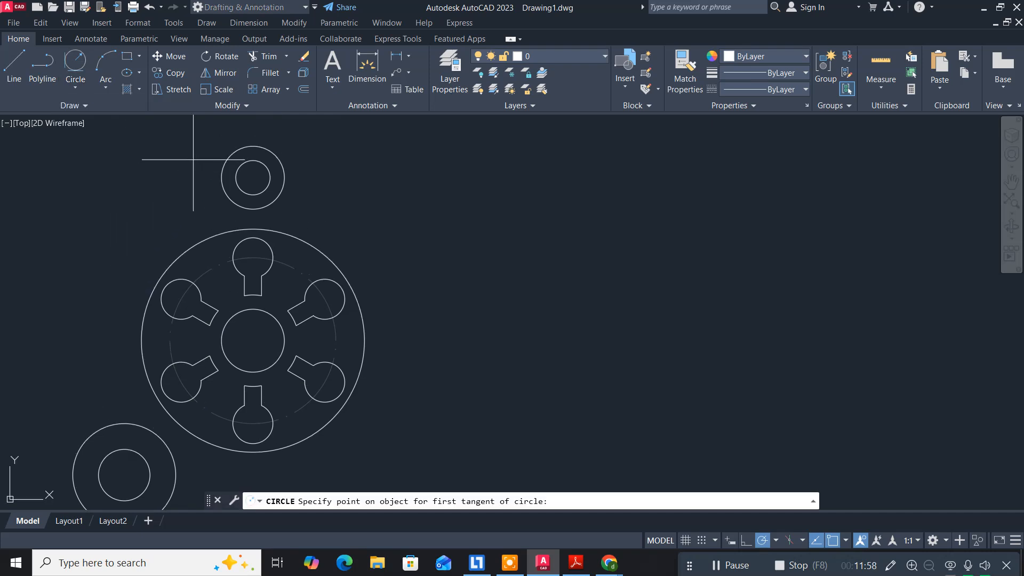
{"action": "left_click", "coordinate": [237, 148]}
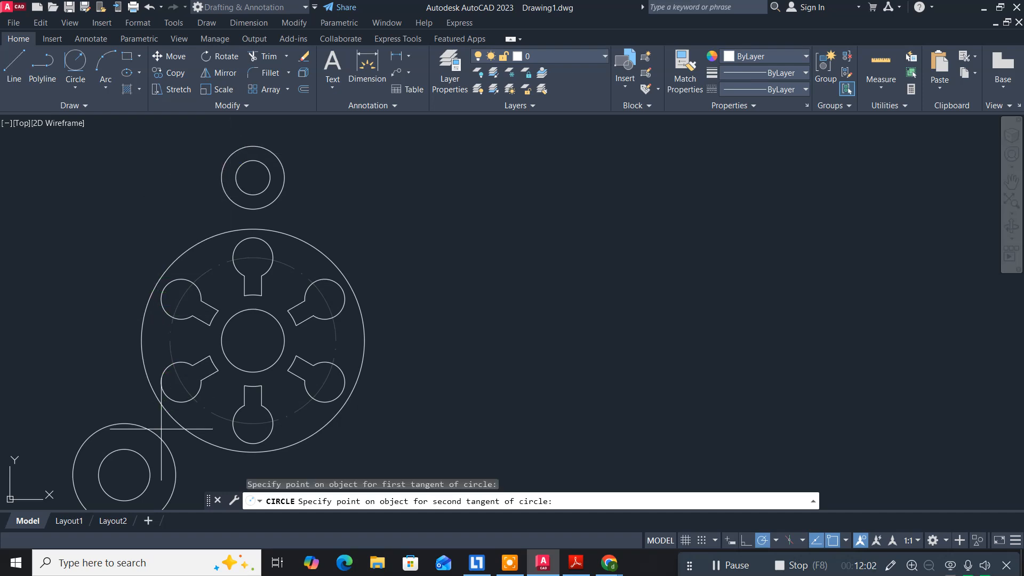
{"action": "left_click", "coordinate": [177, 455]}
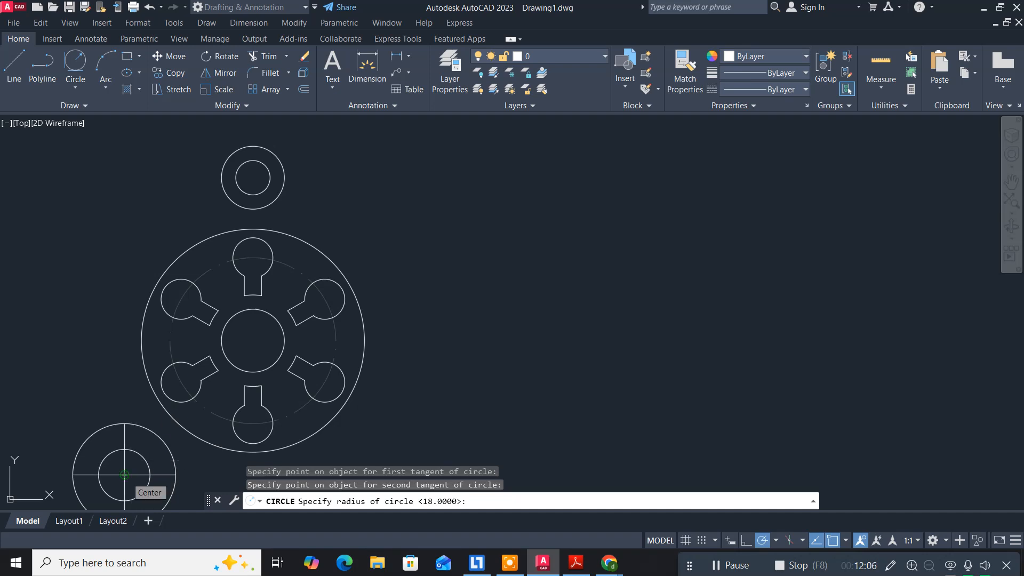
{"action": "left_click", "coordinate": [125, 475]}
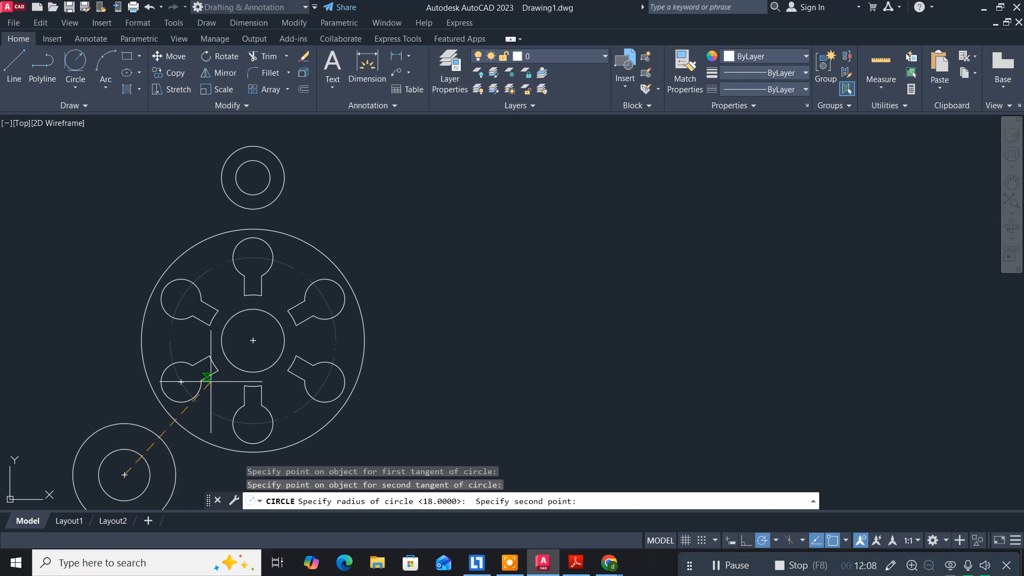
{"action": "left_click", "coordinate": [253, 341]}
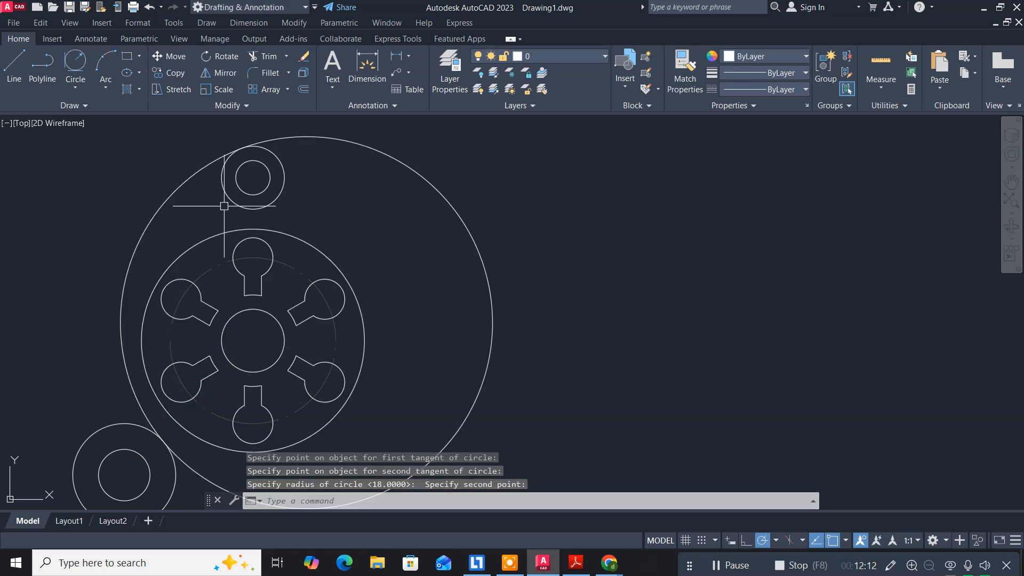
Check the fillet radius in the exercise PDF and fillet the large tangent circle to the lower-left 36 diameter circle with radius 20
{"action": "key", "text": "alt+Tab"}
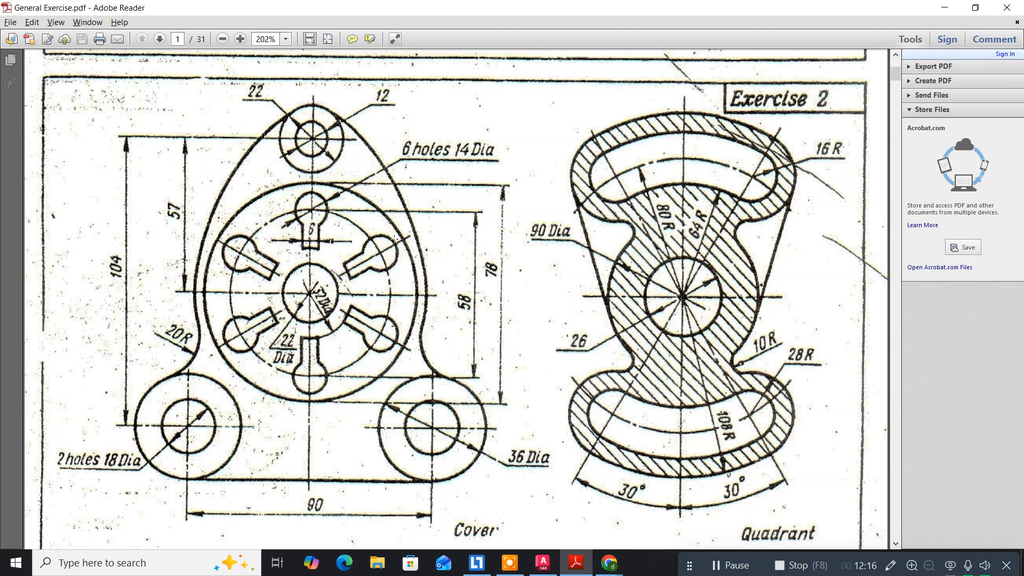
{"action": "key", "text": "alt+Tab"}
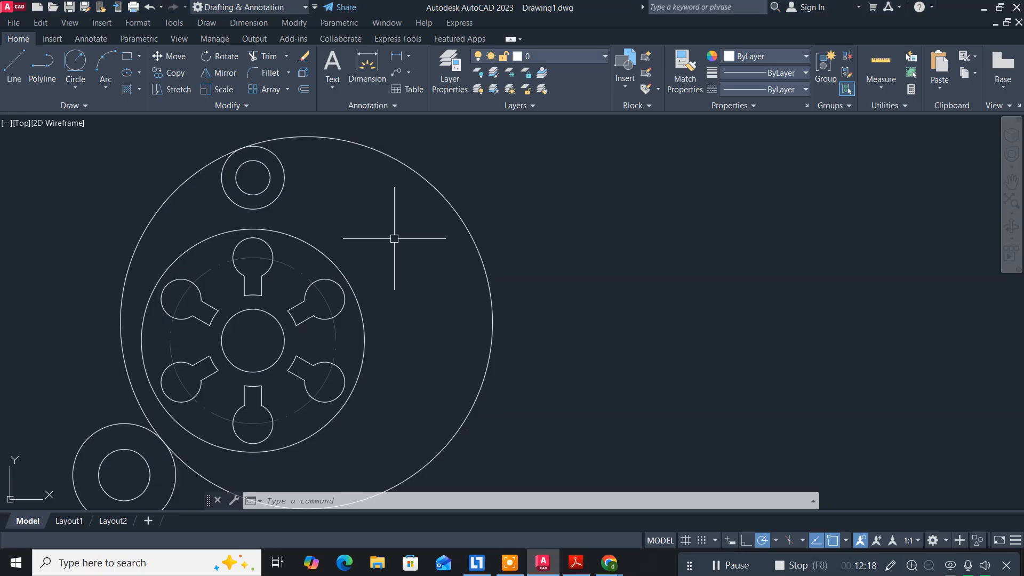
{"action": "type", "text": "f"}
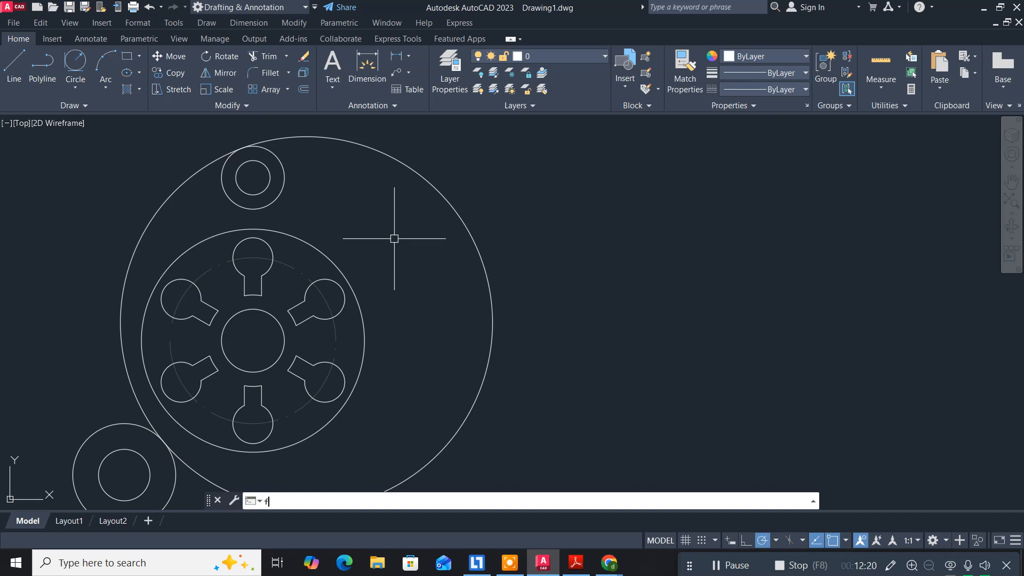
{"action": "key", "text": "Return"}
{"action": "type", "text": "r"}
{"action": "key", "text": "Return"}
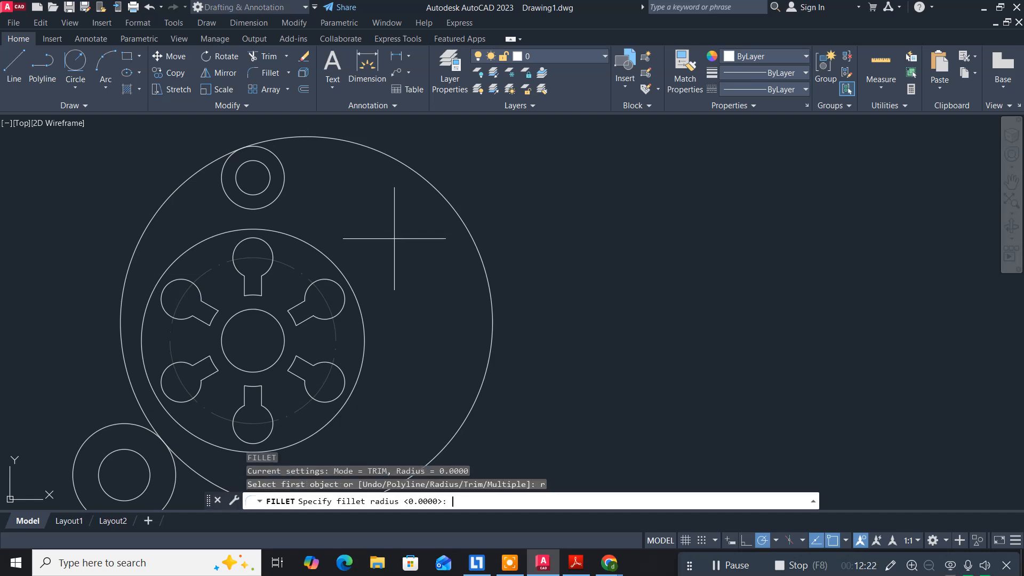
{"action": "type", "text": "20"}
{"action": "key", "text": "Return"}
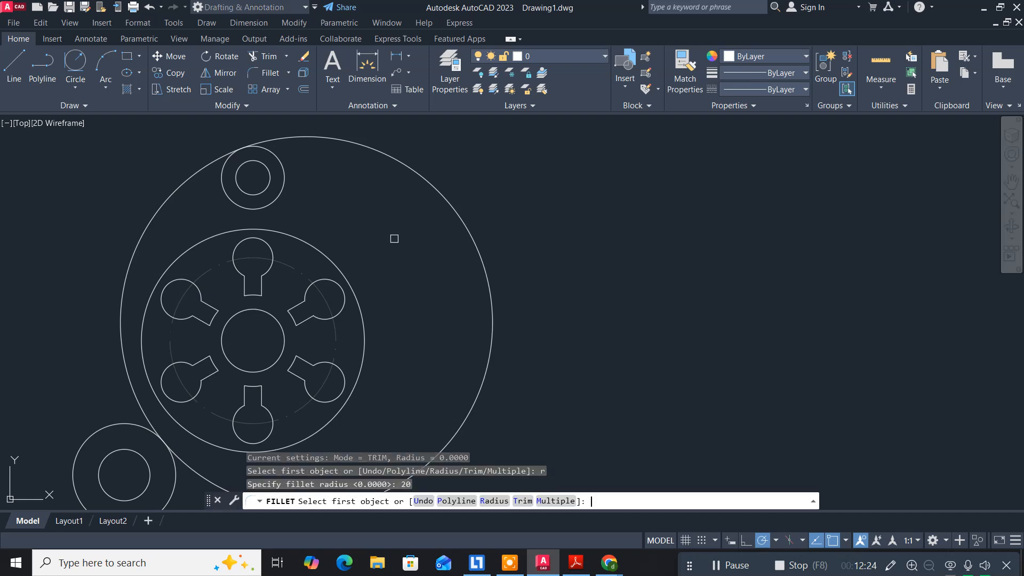
{"action": "key", "text": "alt+Tab"}
{"action": "key", "text": "alt+Tab"}
{"action": "left_click", "coordinate": [131, 381]}
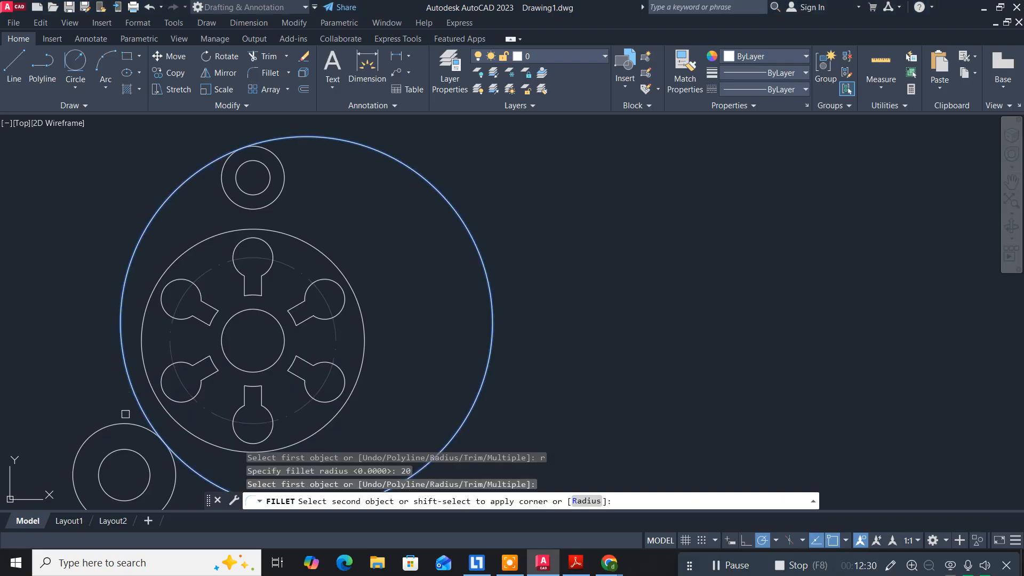
{"action": "left_click", "coordinate": [124, 425]}
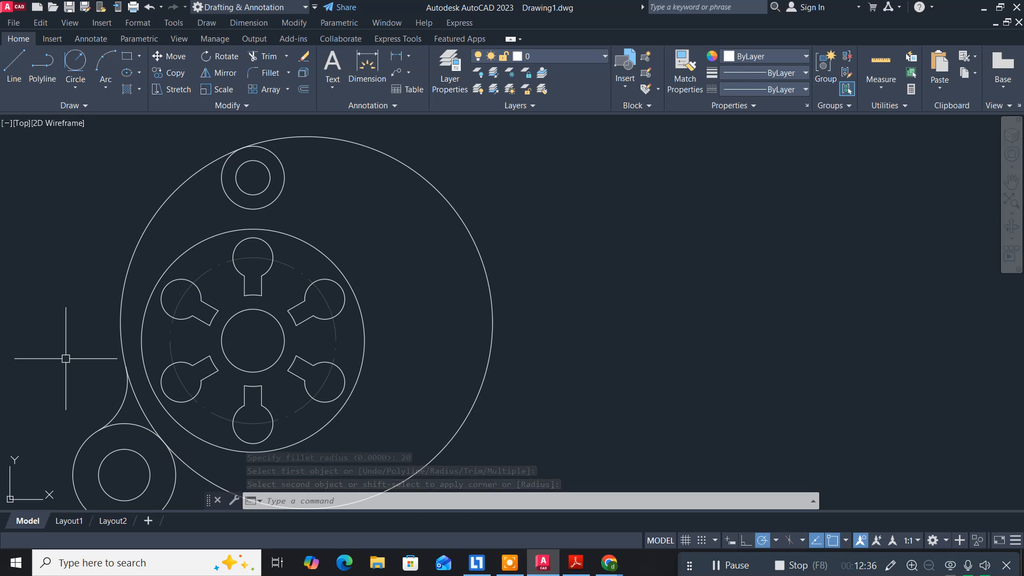
Trim the large circle to the left outline arc running from the top boss to the radius 20 fillet
{"action": "type", "text": "tr"}
{"action": "key", "text": "Return"}
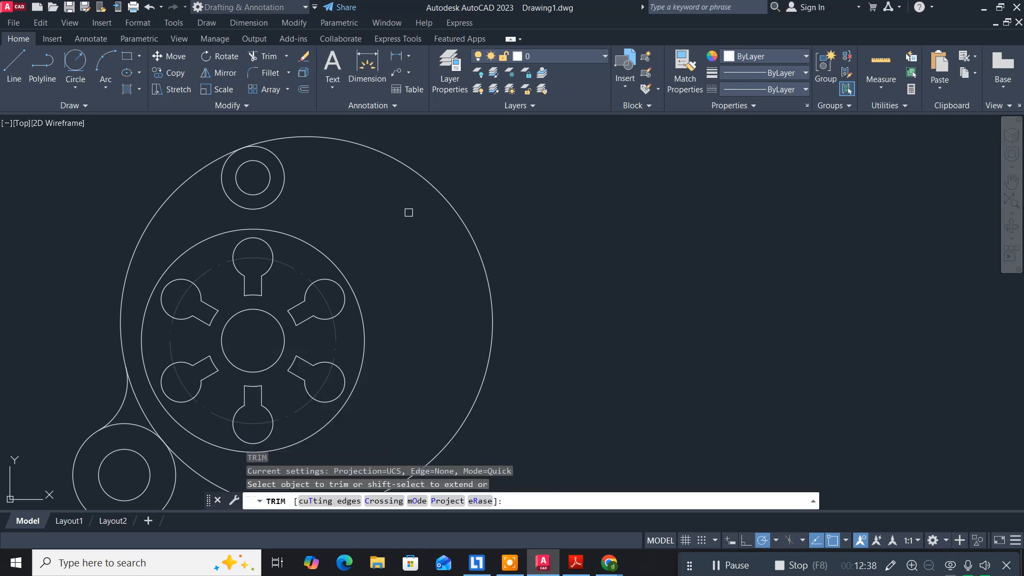
{"action": "left_click", "coordinate": [453, 205]}
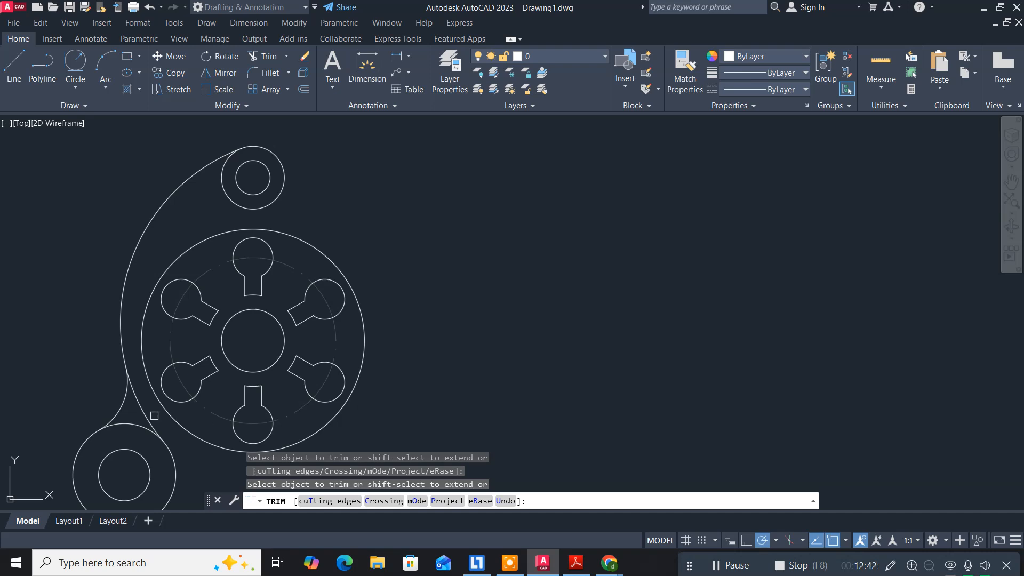
{"action": "left_click", "coordinate": [143, 415]}
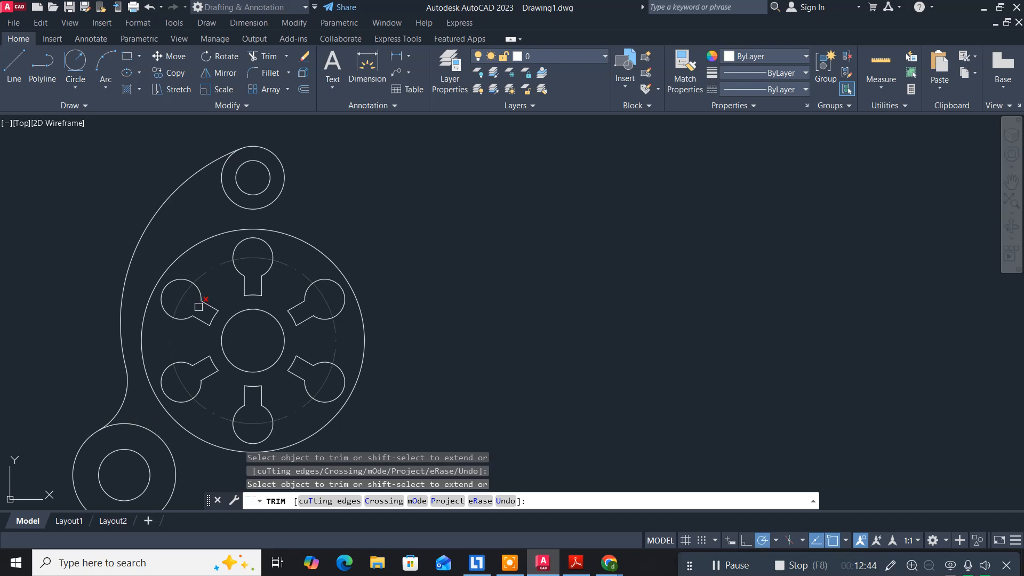
{"action": "key", "text": "Escape"}
{"action": "mouse_move", "coordinate": [423, 305]}
{"action": "middle_mouse_down"}
{"action": "mouse_move", "coordinate": [421, 259]}
{"action": "mouse_move", "coordinate": [338, 288]}
{"action": "middle_mouse_up"}
{"action": "scroll", "coordinate": [421, 258], "scroll_direction": "down", "scroll_amount": 2}
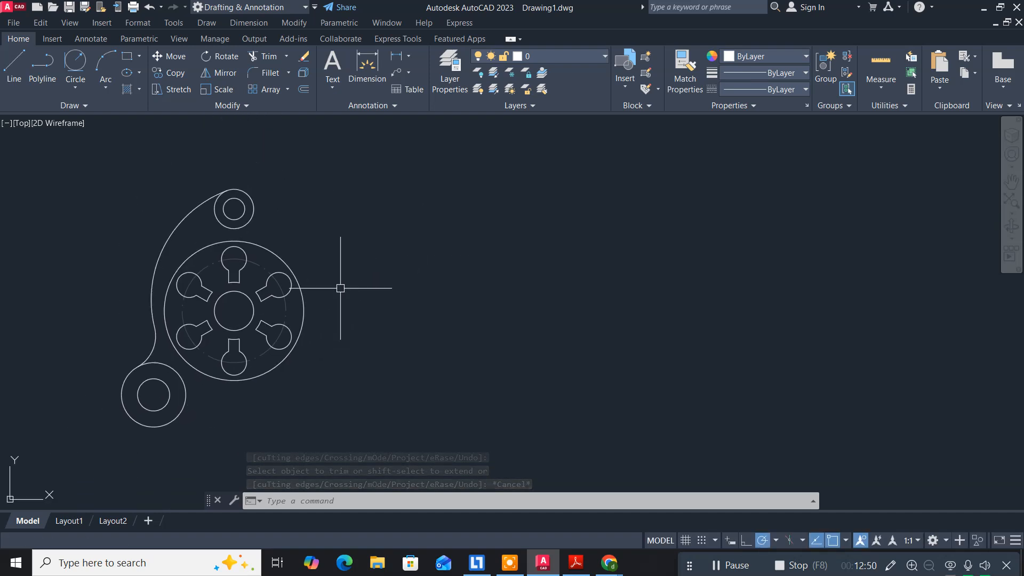
Mirror the lower-left boss circles, the fillet and the outline arc about the ring's vertical centreline, keeping the source objects
{"action": "type", "text": "mi"}
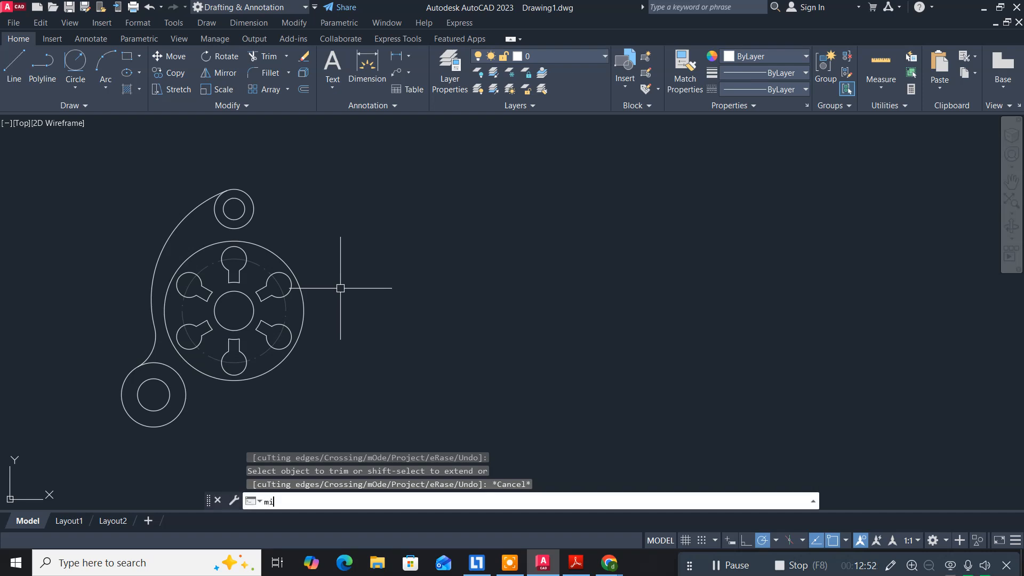
{"action": "key", "text": "Return"}
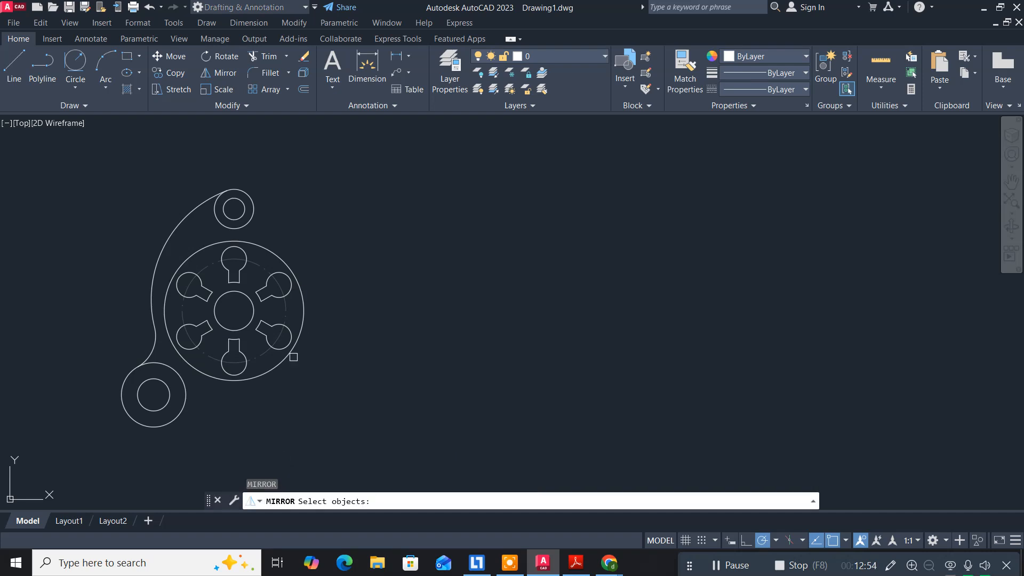
{"action": "left_click", "coordinate": [183, 449]}
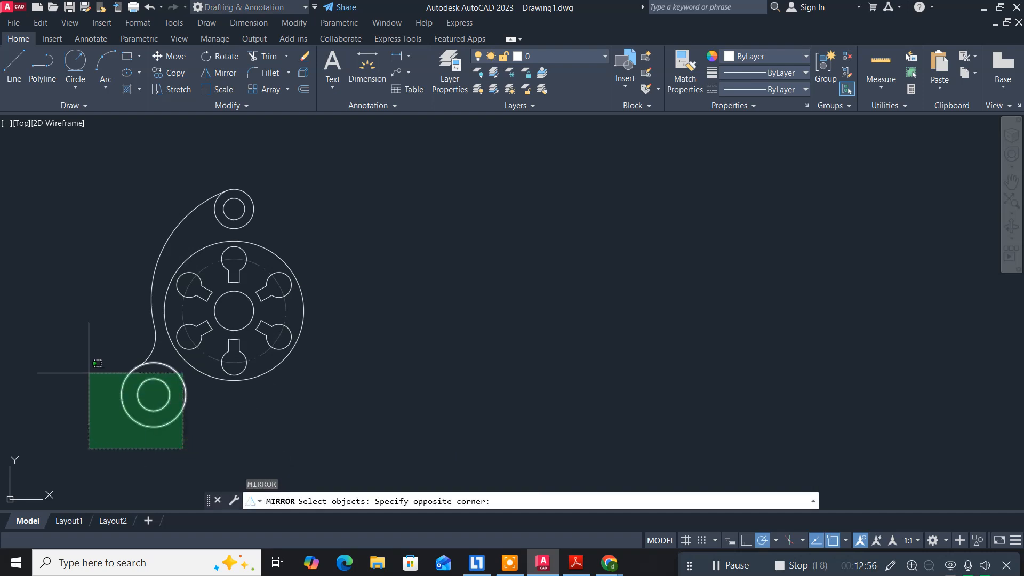
{"action": "left_click", "coordinate": [88, 362]}
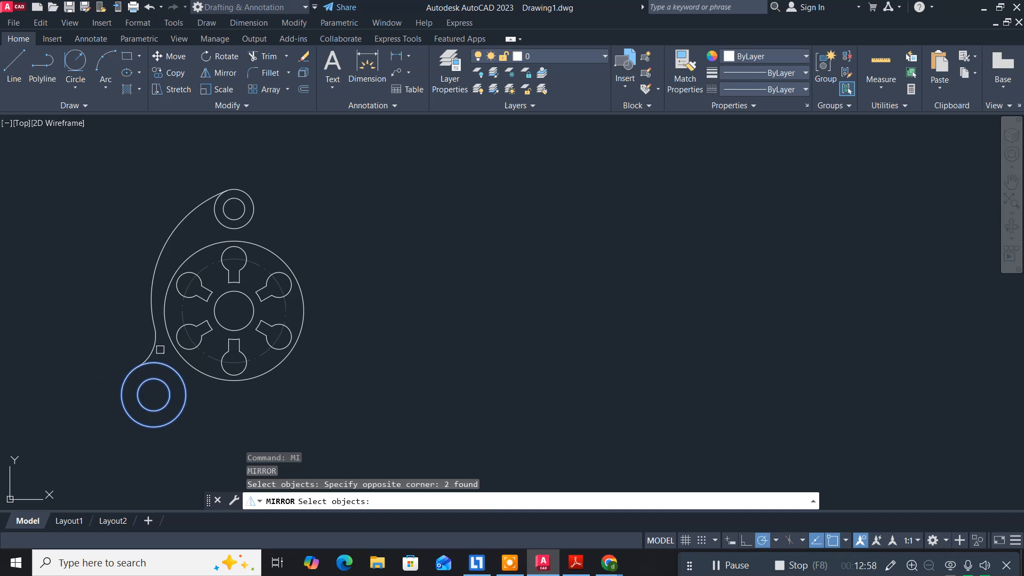
{"action": "left_click", "coordinate": [151, 352]}
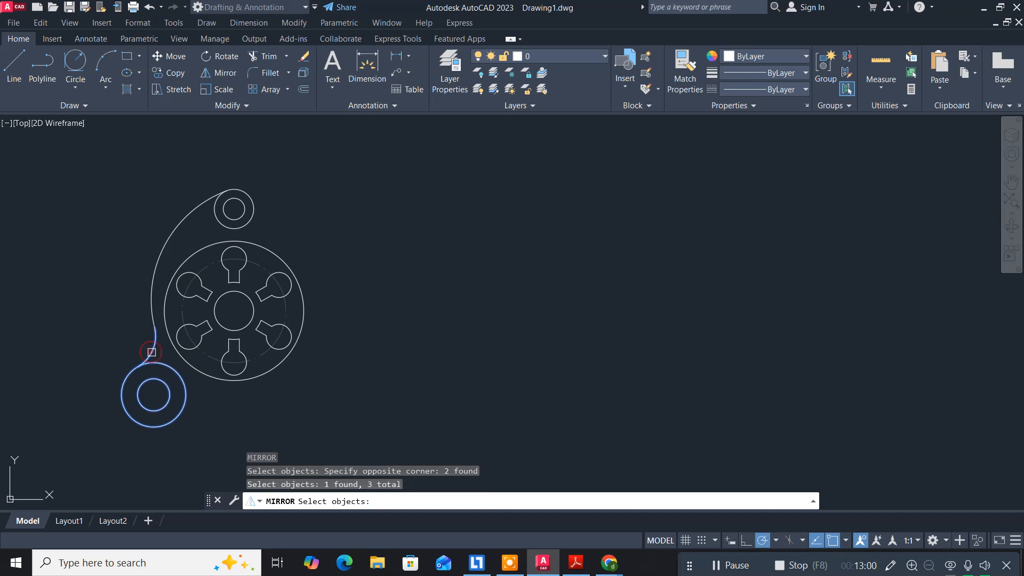
{"action": "left_click", "coordinate": [155, 266]}
{"action": "key", "text": "Return"}
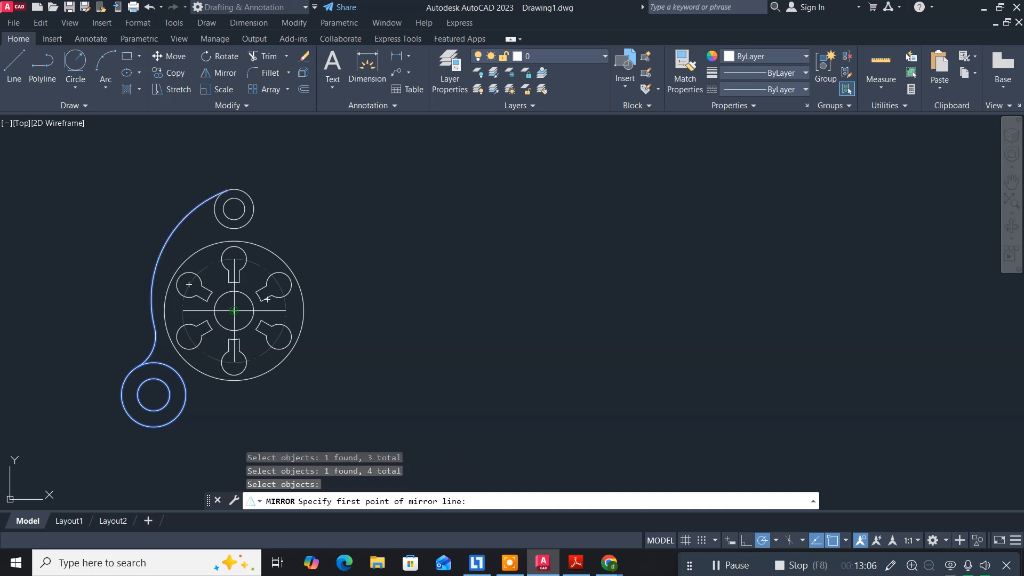
{"action": "left_click", "coordinate": [233, 311]}
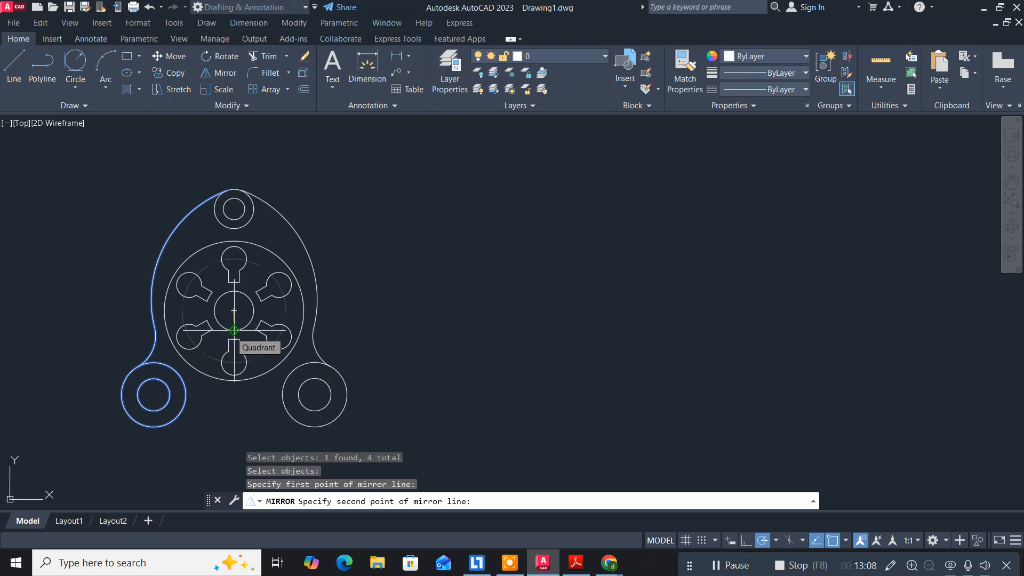
{"action": "left_click", "coordinate": [234, 331]}
{"action": "key", "text": "Return"}
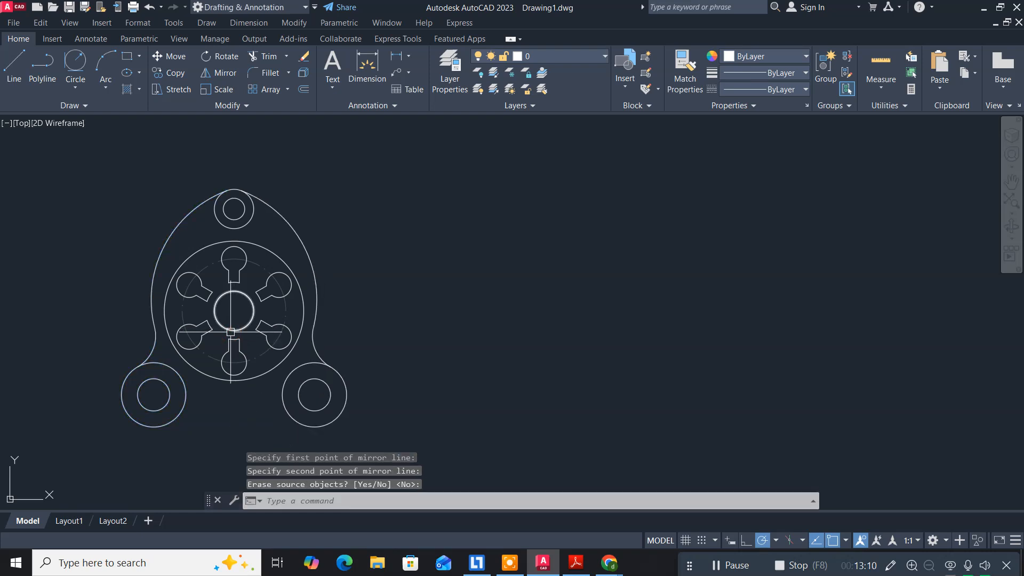
Draw a horizontal line joining the bottom quadrants of the two lower 36 diameter circles
{"action": "left_click", "coordinate": [17, 68]}
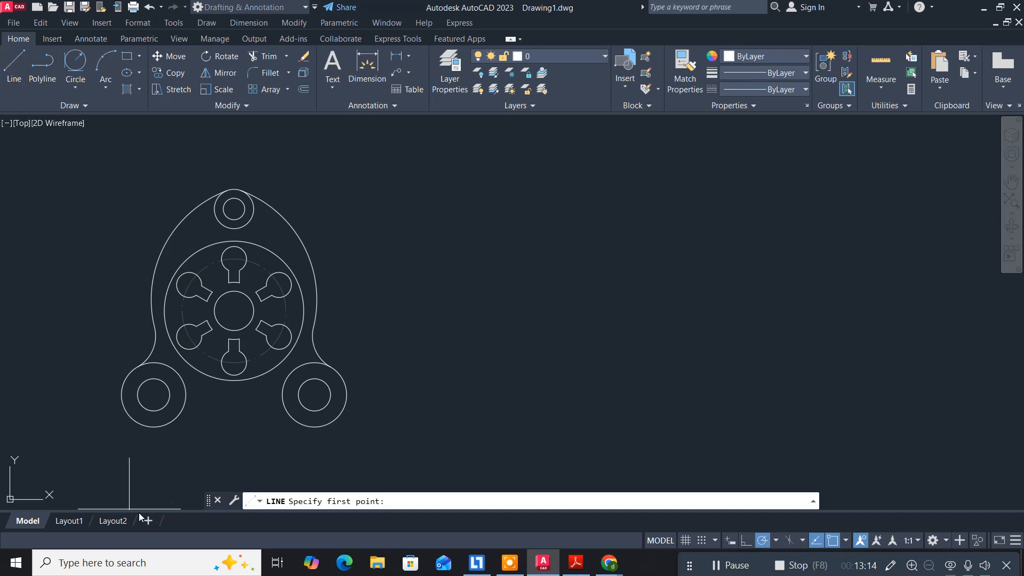
{"action": "left_click", "coordinate": [154, 427]}
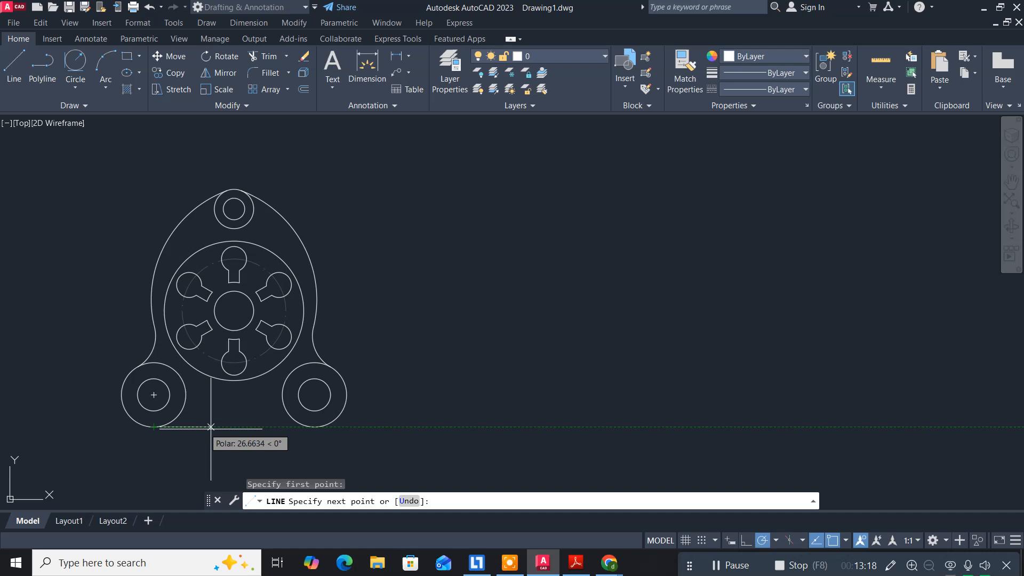
{"action": "left_click", "coordinate": [314, 426]}
{"action": "key", "text": "Return"}
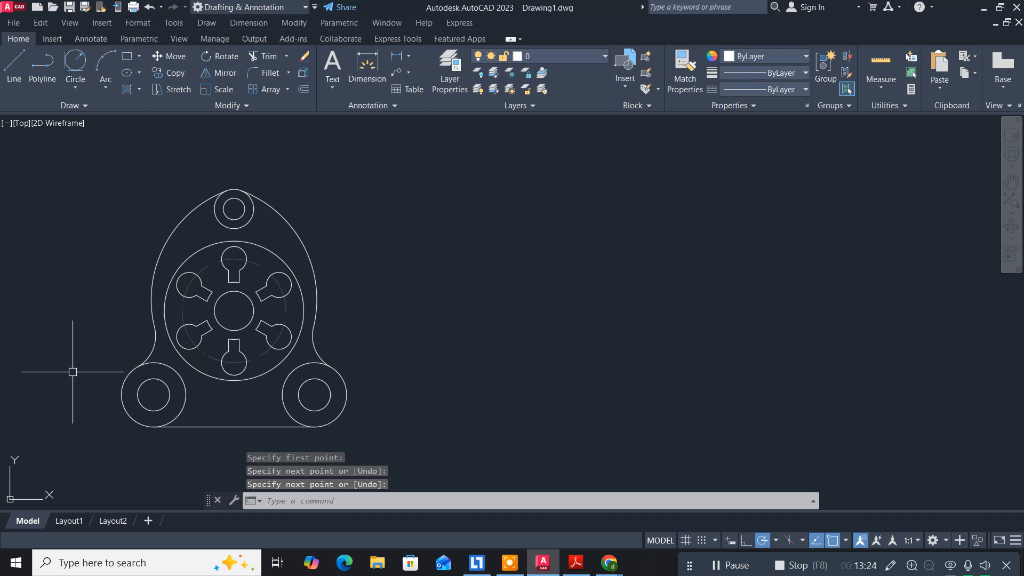
{"action": "mouse_move", "coordinate": [73, 367]}
{"action": "middle_mouse_down"}
{"action": "mouse_move", "coordinate": [82, 299]}
{"action": "mouse_move", "coordinate": [92, 362]}
{"action": "middle_mouse_up"}
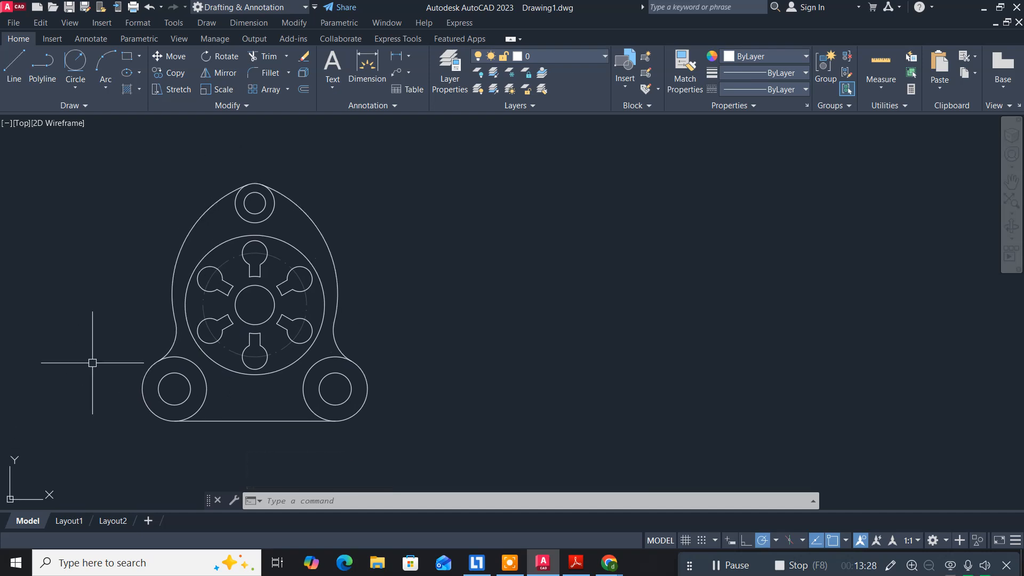